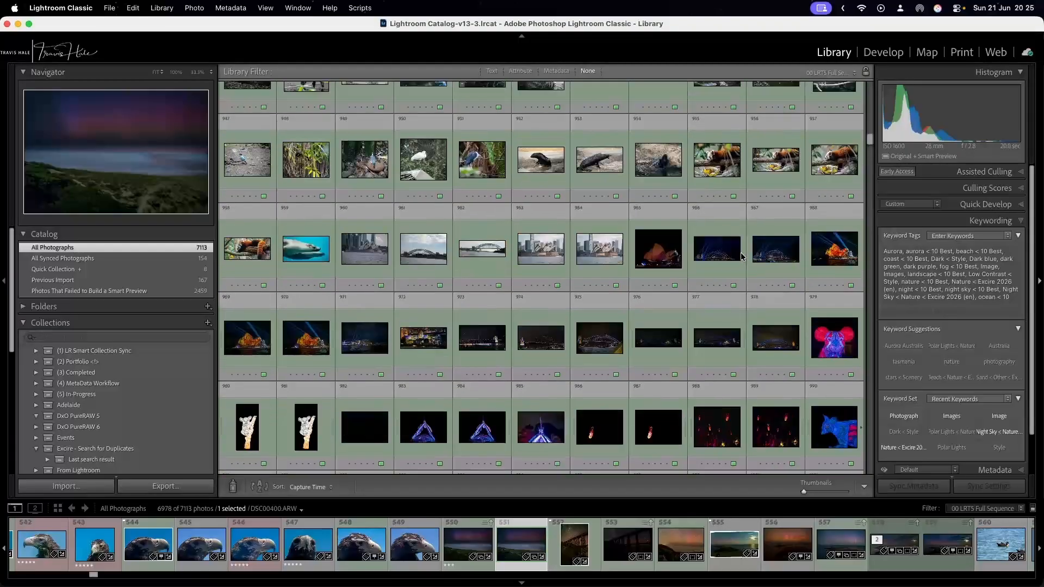
# Browse the thumbnails in the All Photographs grid, with file names and badges shown on the cells.
pyautogui.scroll(-20, 742, 257)
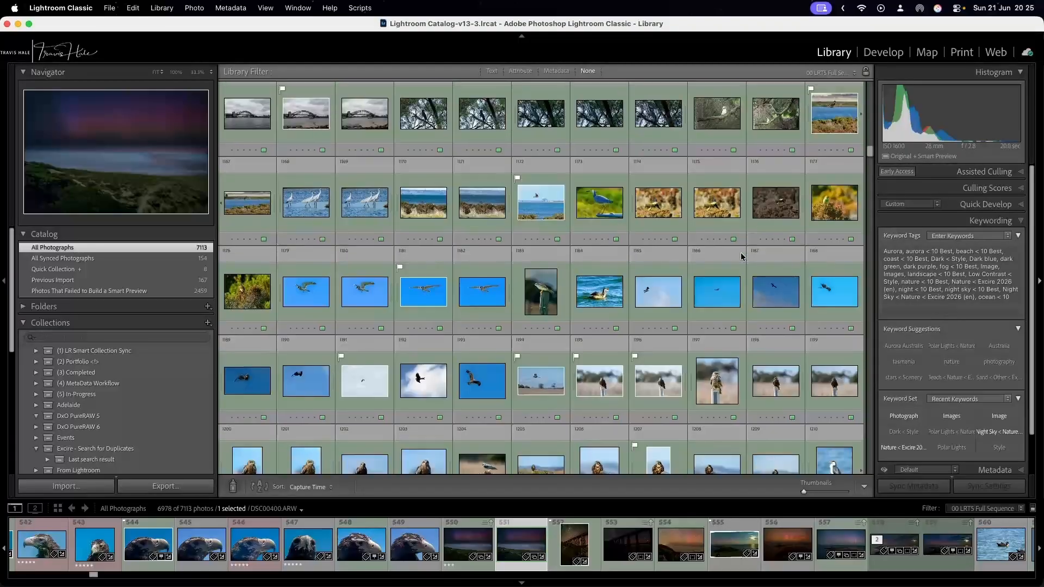
pyautogui.scroll(-20, 742, 256)
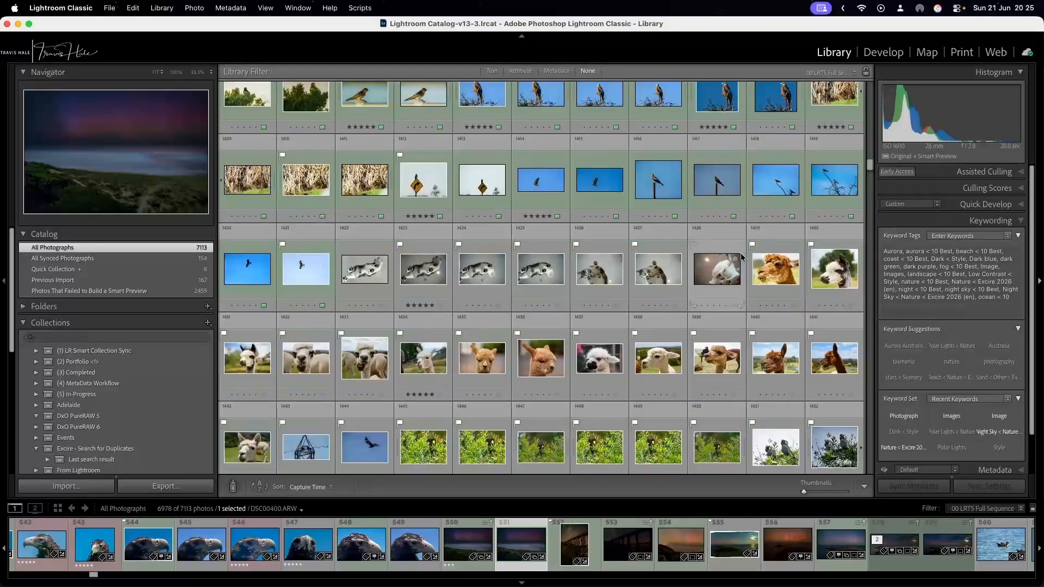
pyautogui.scroll(-6, 741, 256)
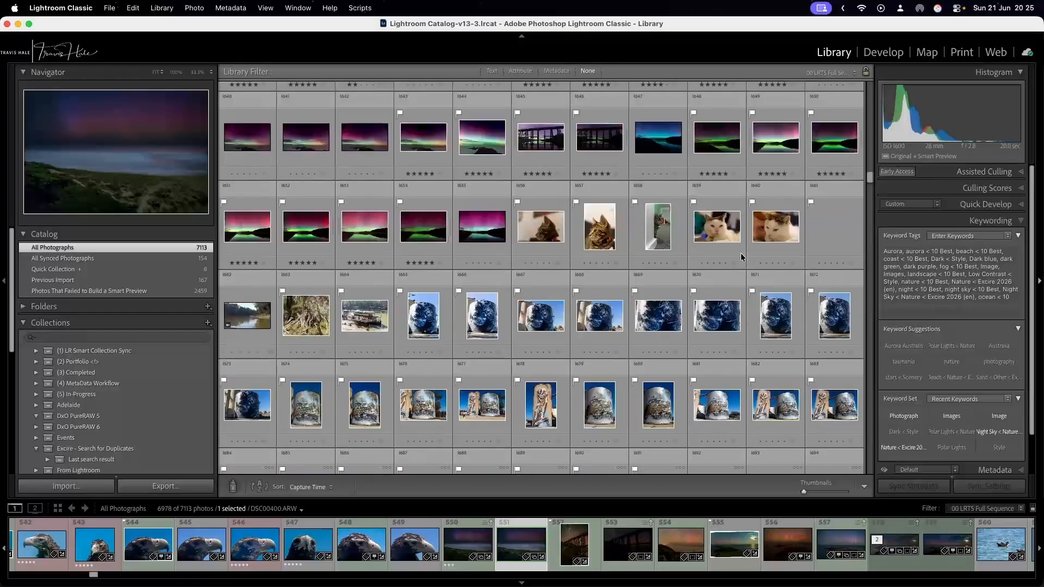
pyautogui.scroll(-2, 741, 257)
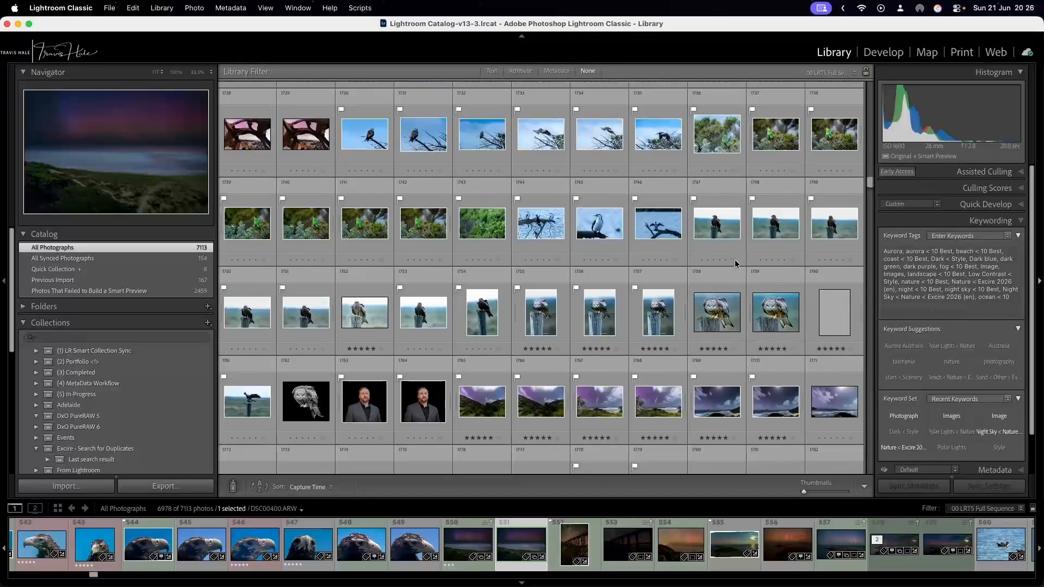
pyautogui.press('j')
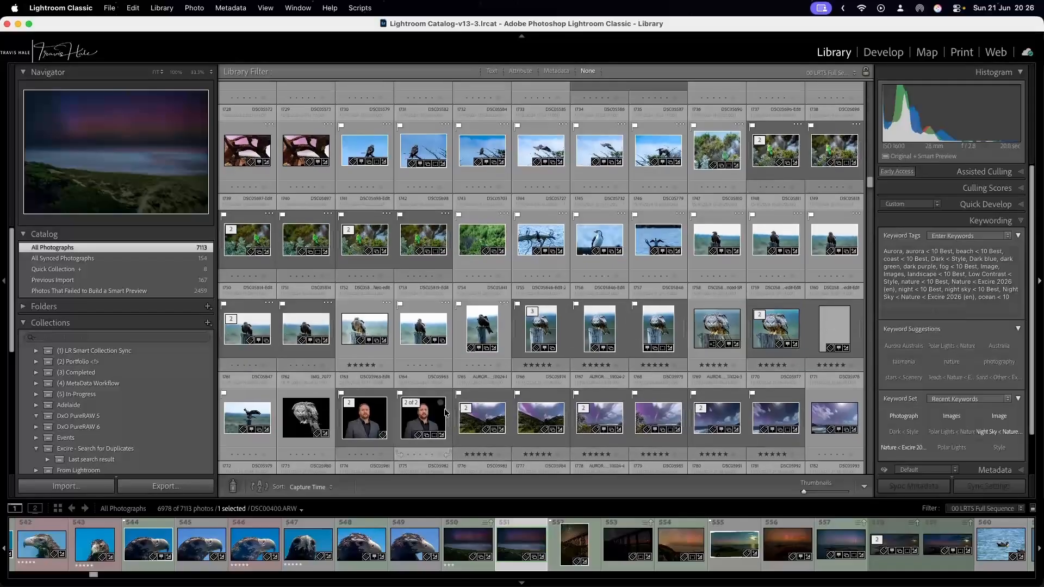
pyautogui.scroll(3, 650, 363)
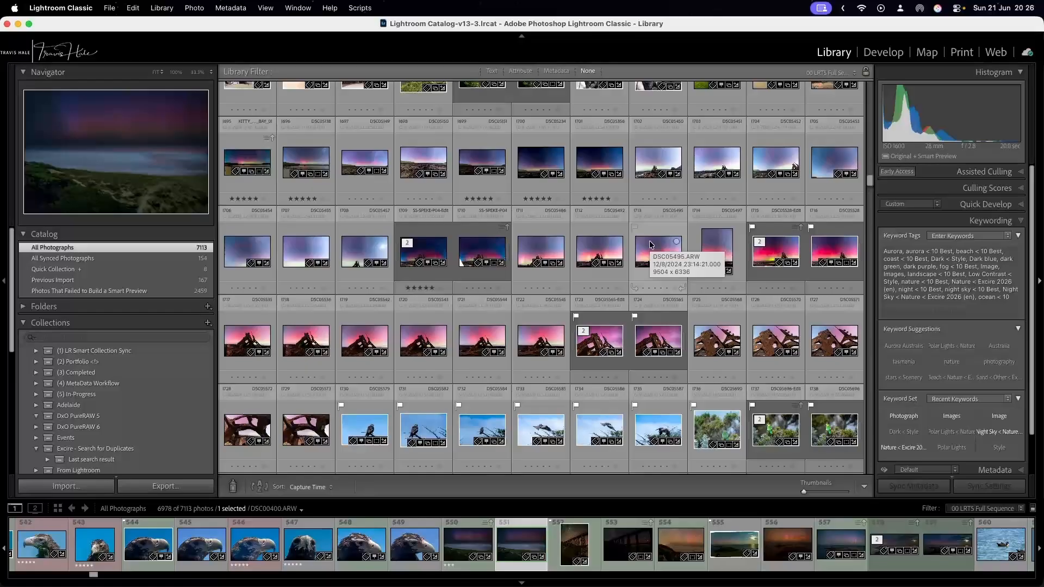
pyautogui.scroll(-1, 652, 234)
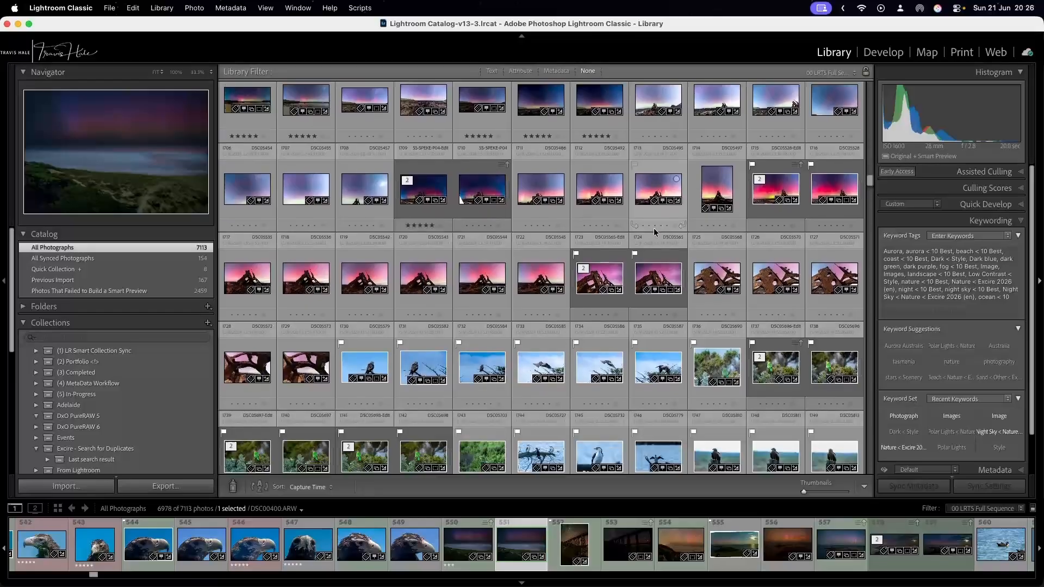
pyautogui.scroll(2, 654, 232)
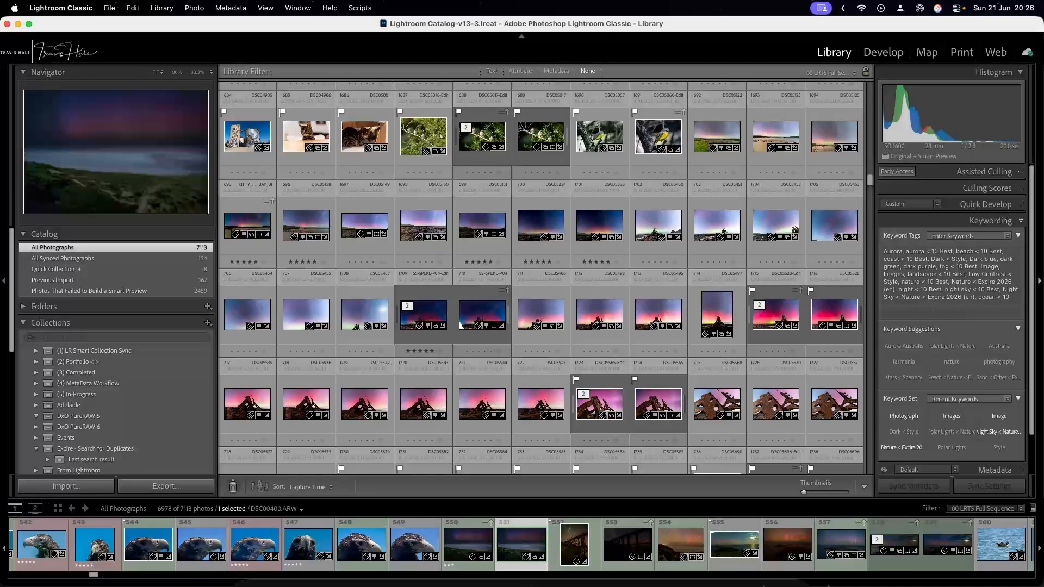
# Switch to the Excire Search Panel and move its window away from the middle of the photo grid.
pyautogui.click(742, 566)
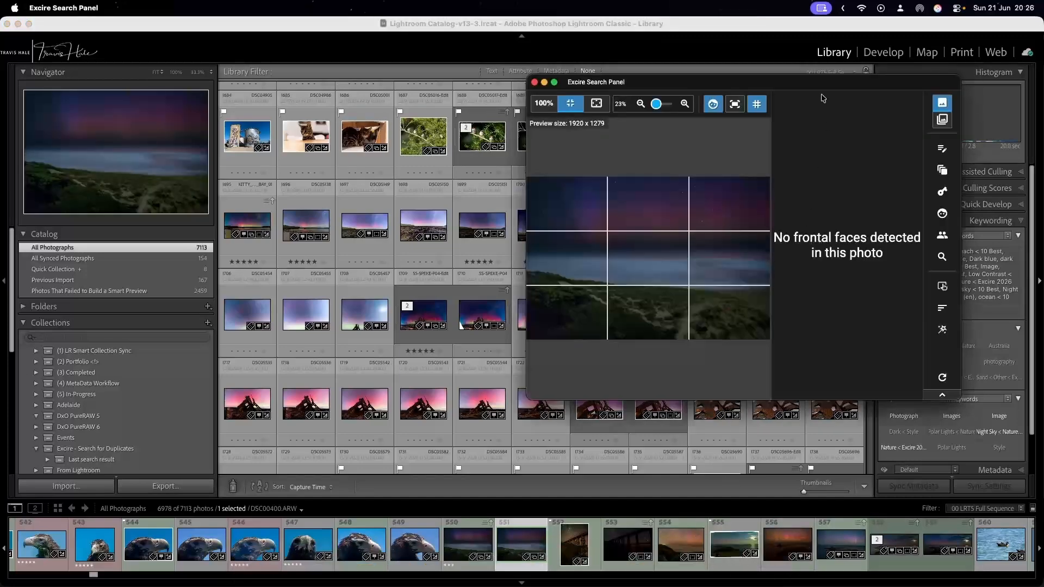
pyautogui.moveTo(824, 81); pyautogui.dragTo(876, 31)
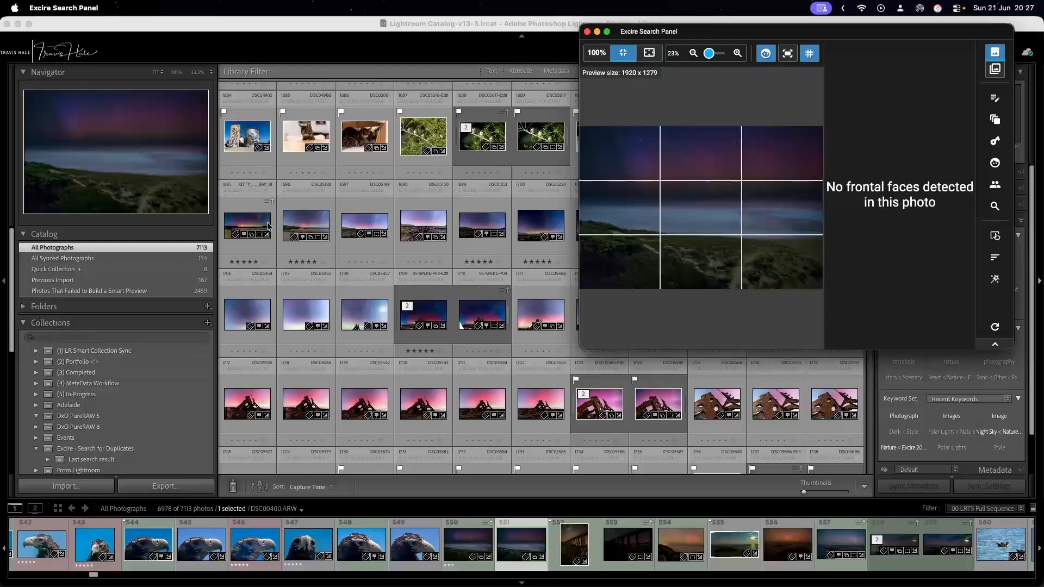
# Open the three-finch photo DSC05017-Edit.tif in Loupe view and bring the Excire Search Panel back in front of it.
pyautogui.doubleClick(251, 133)
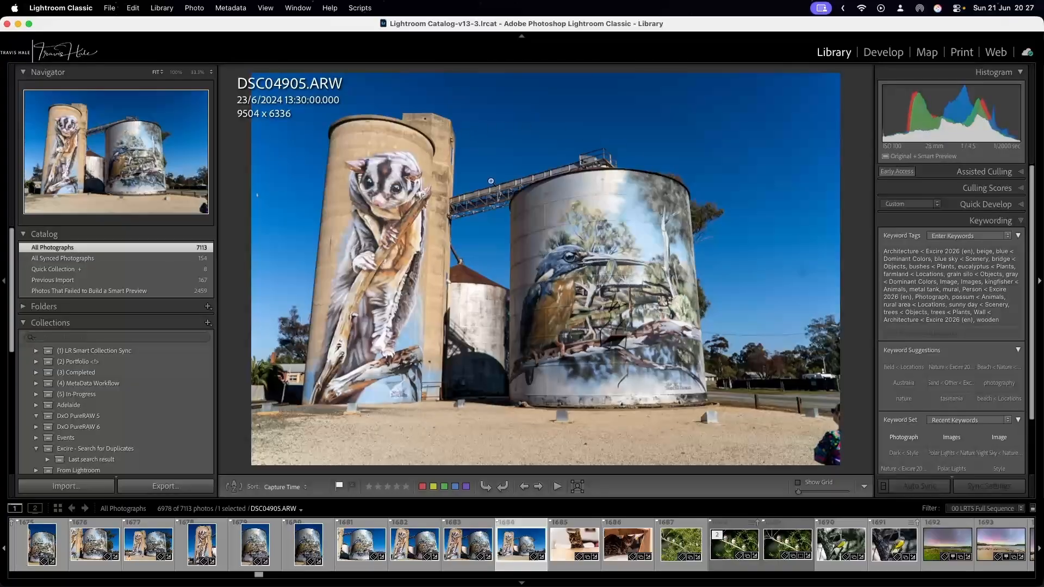
pyautogui.click(735, 541)
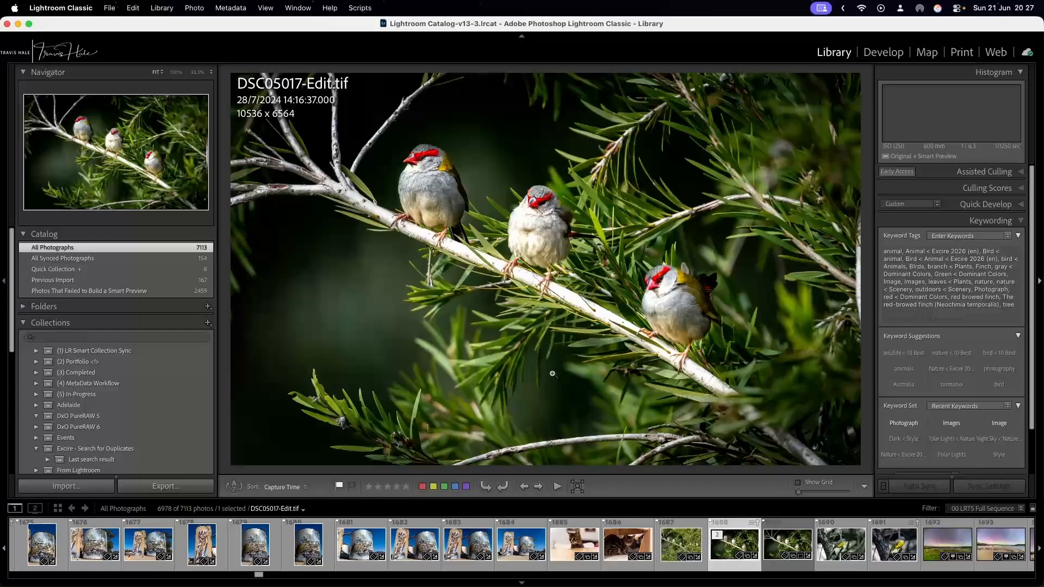
pyautogui.moveTo(802, 585)
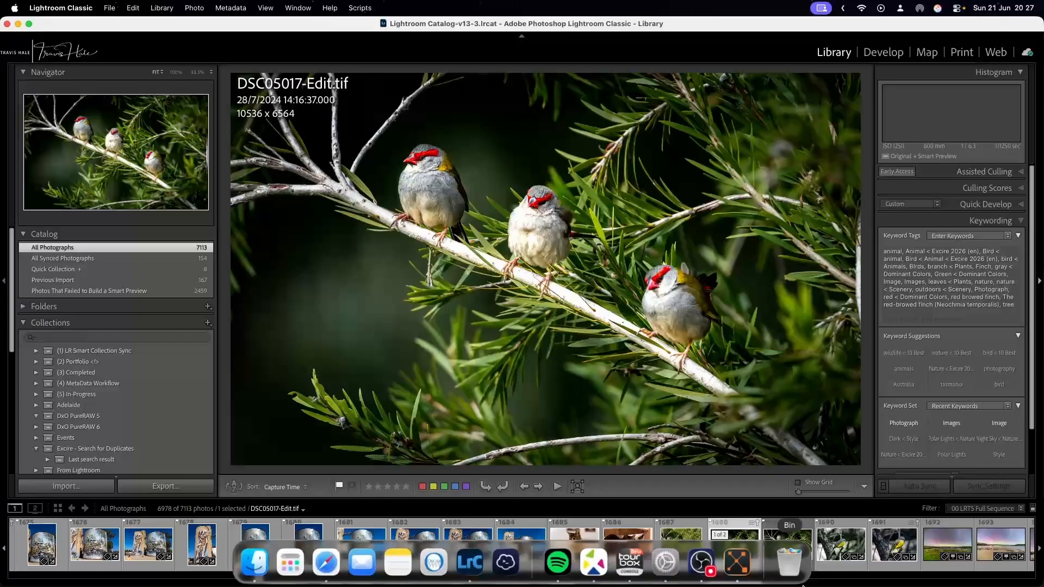
pyautogui.click(737, 561)
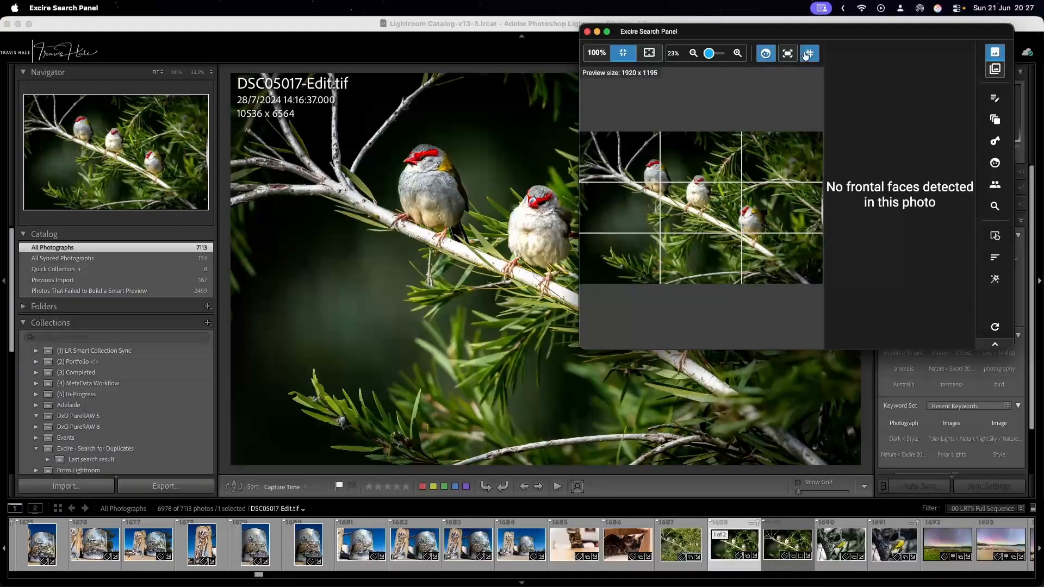
pyautogui.moveTo(837, 32); pyautogui.dragTo(783, 68)
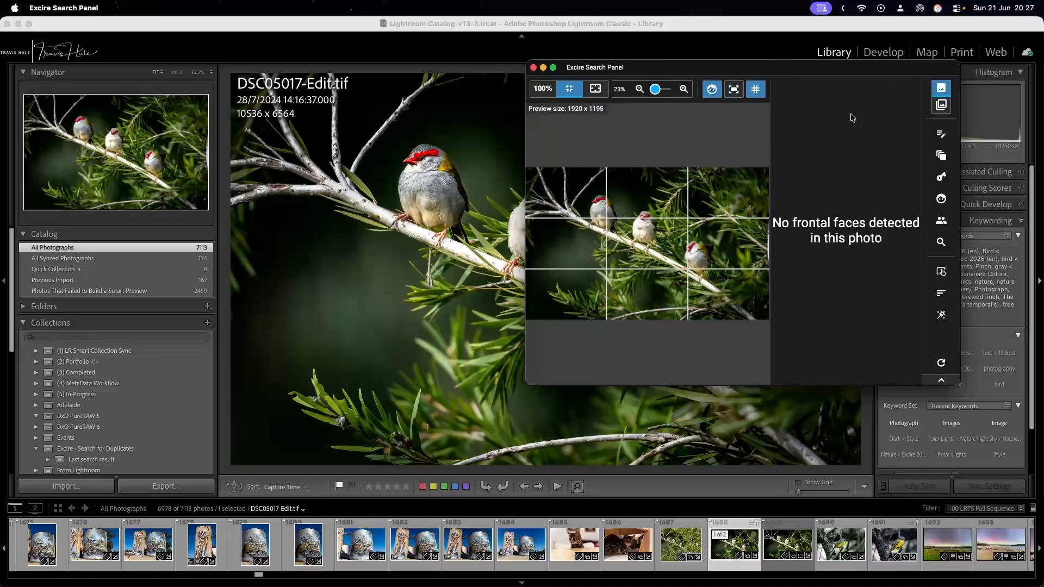
# Run Search by Example Photo on the finch photo across the whole catalog, by photo content, with the most restrictive similarity limit, 1.
pyautogui.click(941, 242)
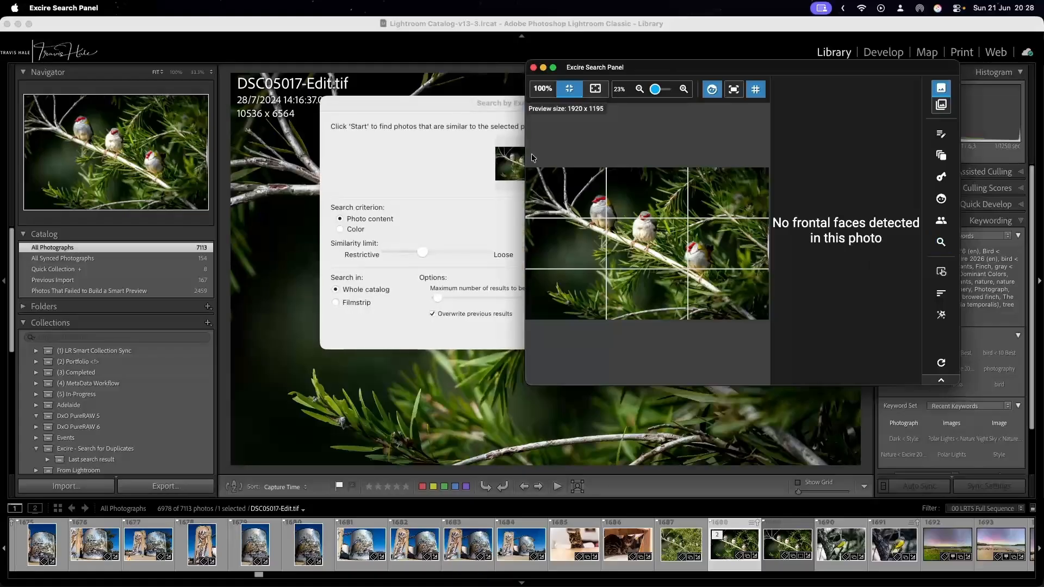
pyautogui.click(410, 105)
pyautogui.moveTo(410, 105); pyautogui.dragTo(237, 102)
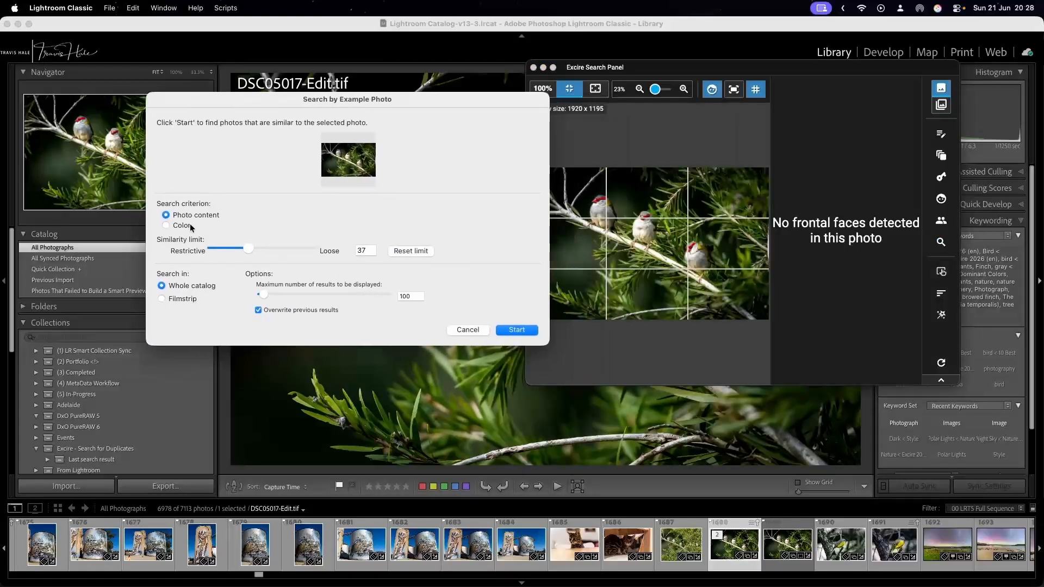
pyautogui.moveTo(249, 248); pyautogui.dragTo(338, 257)
pyautogui.moveTo(273, 245); pyautogui.dragTo(324, 252)
pyautogui.moveTo(314, 249); pyautogui.dragTo(207, 236)
pyautogui.moveTo(427, 110); pyautogui.dragTo(357, 86)
pyautogui.click(441, 311)
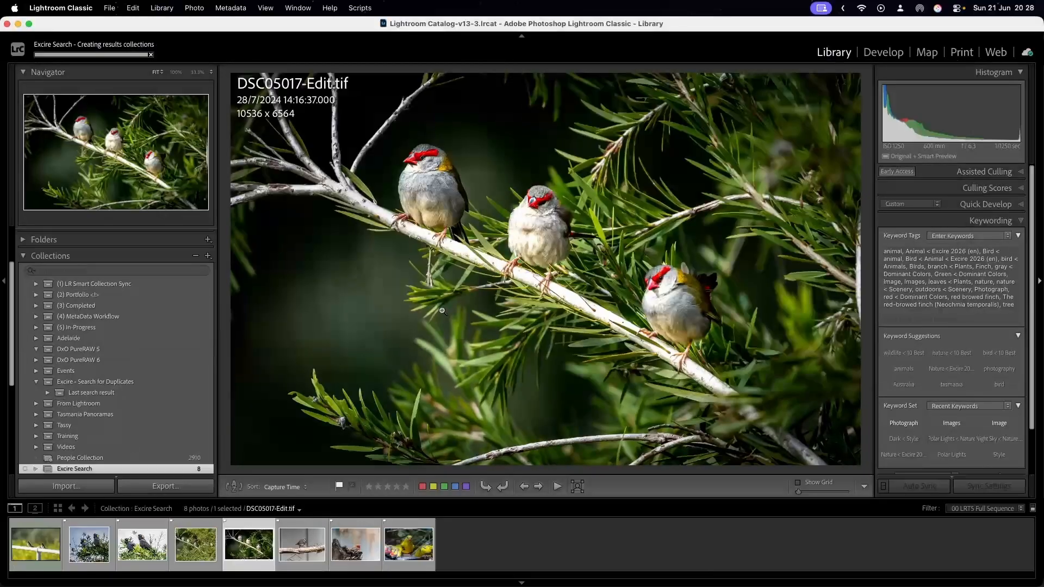
# Look through the photos in the Excire Search results one by one, ending on the two swallows on the white railing.
pyautogui.click(33, 544)
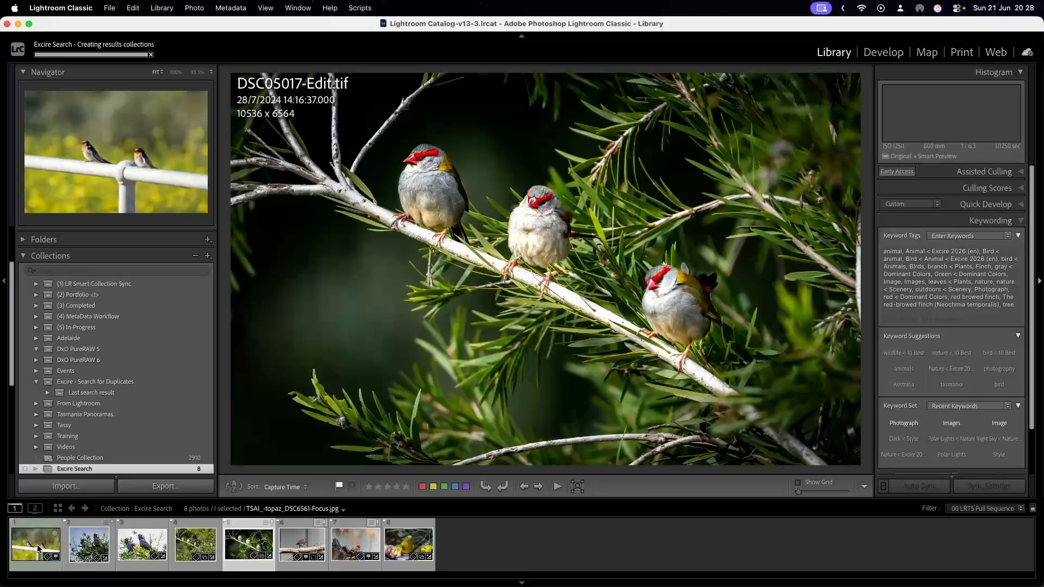
pyautogui.press('Right')
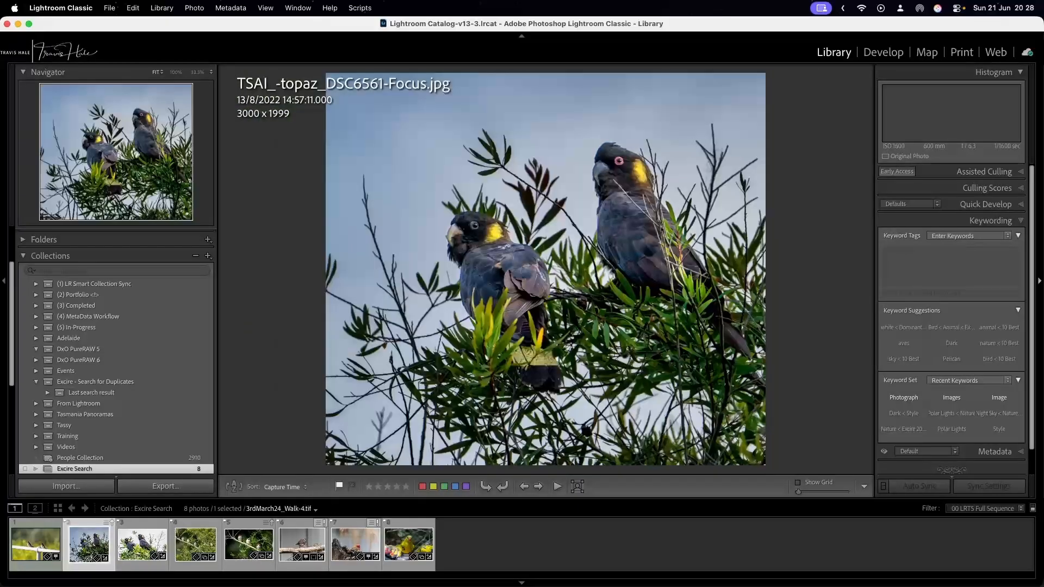
pyautogui.press('Right')
pyautogui.press('Left')
pyautogui.press('Left')
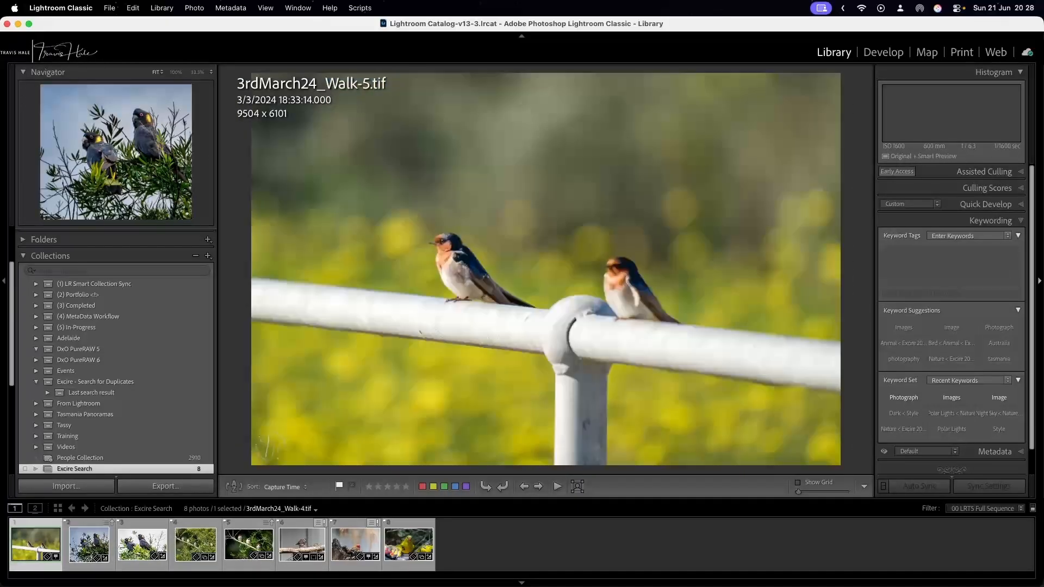
pyautogui.press('Right')
pyautogui.press('Right')
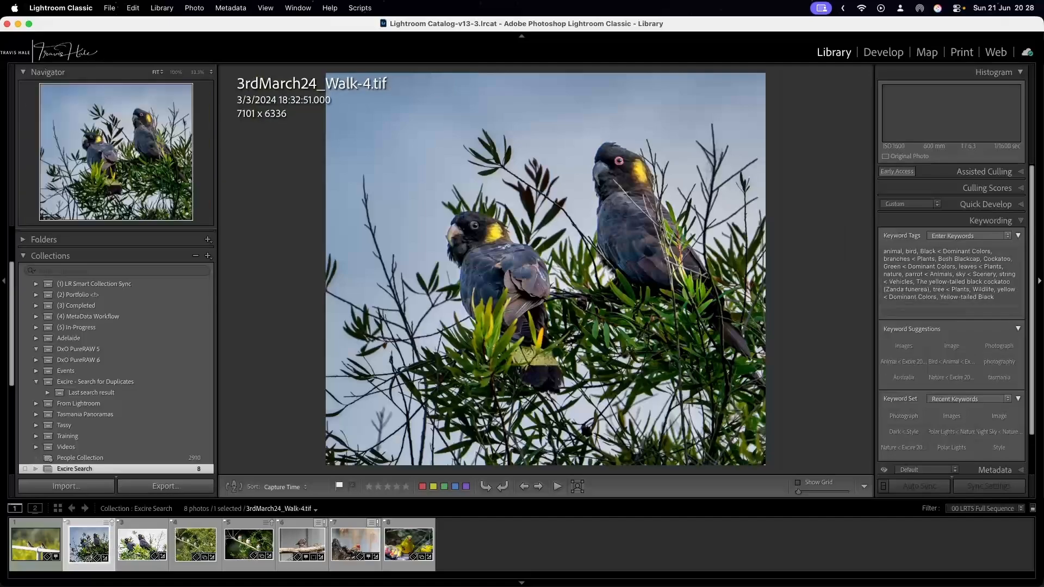
pyautogui.press('Right')
pyautogui.press('Right')
pyautogui.press('Right')
pyautogui.press('Right')
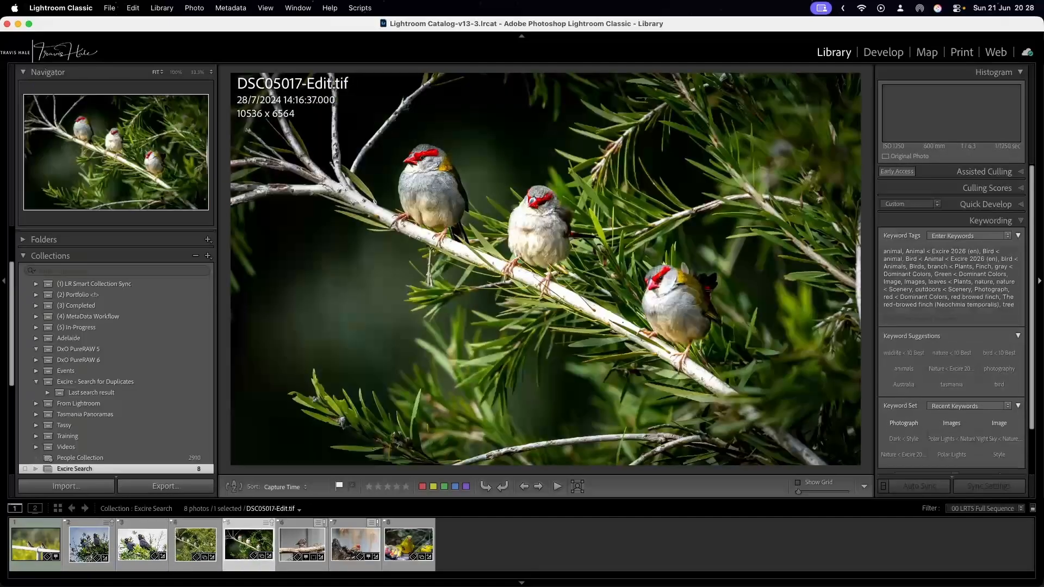
pyautogui.press('Right')
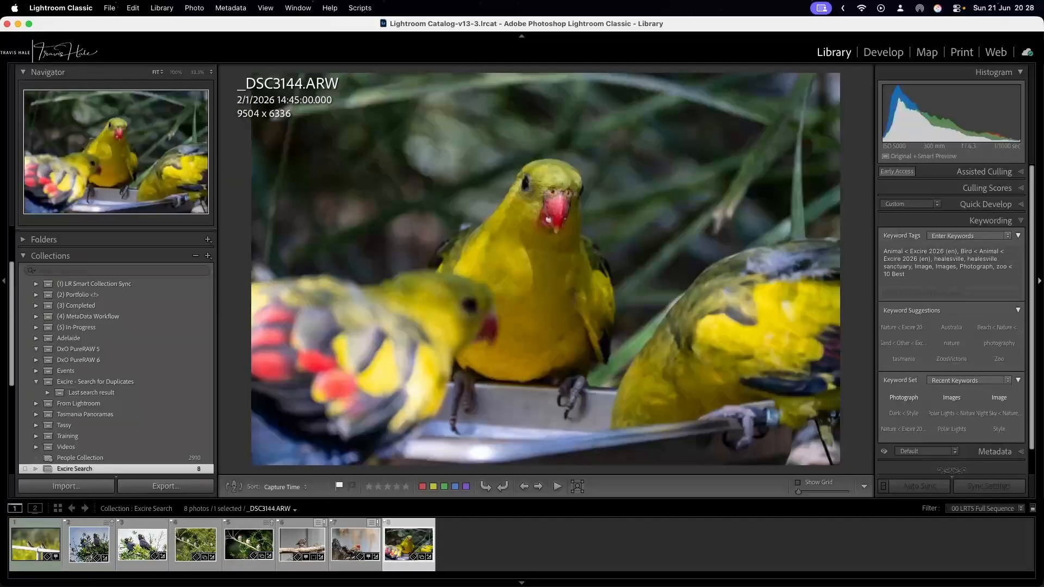
pyautogui.press('Left')
pyautogui.press('Left')
pyautogui.press('Left')
pyautogui.press('Left')
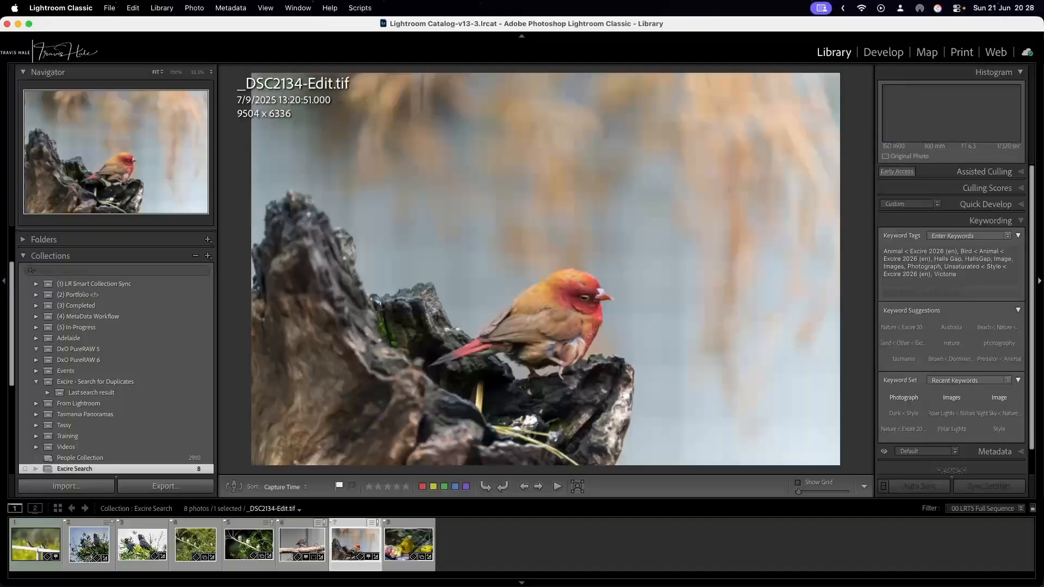
pyautogui.press('Left')
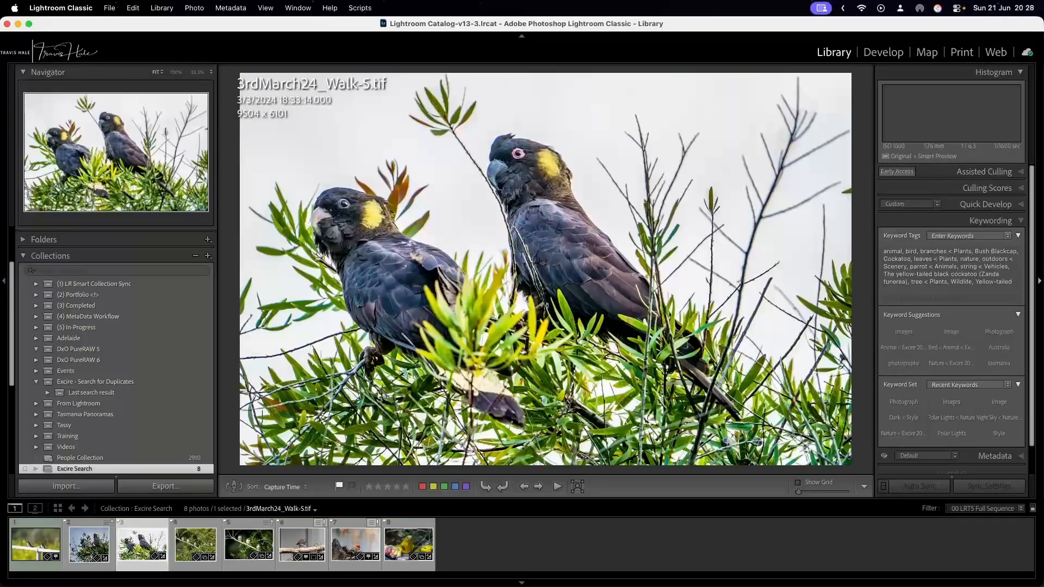
pyautogui.press('Left')
pyautogui.press('Left')
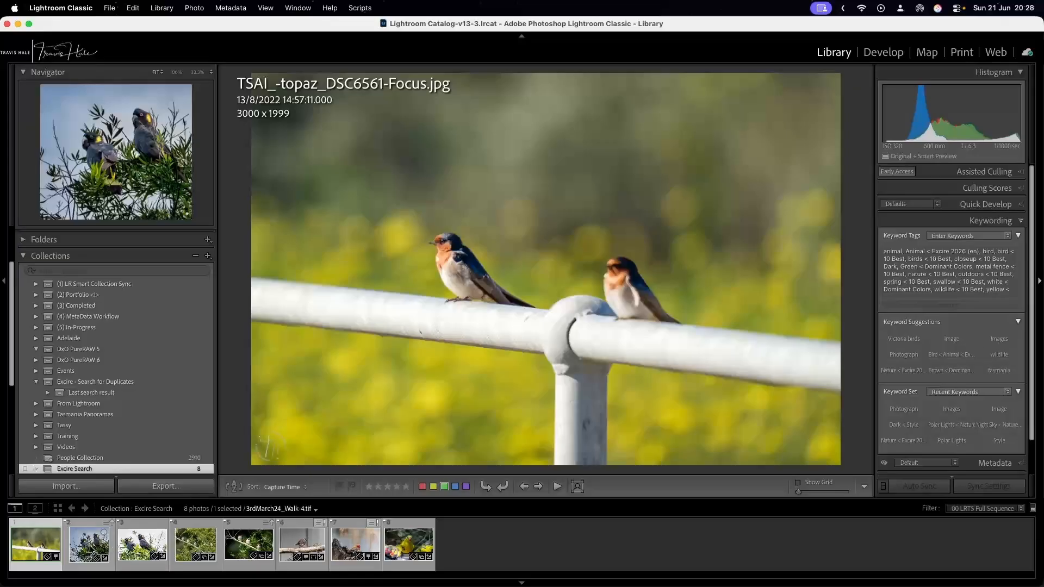
# Run Search by Example Photo on the swallow photo across the whole catalog with similarity limit 47, and decline re-initializing the photos.
pyautogui.rightClick(27, 552)
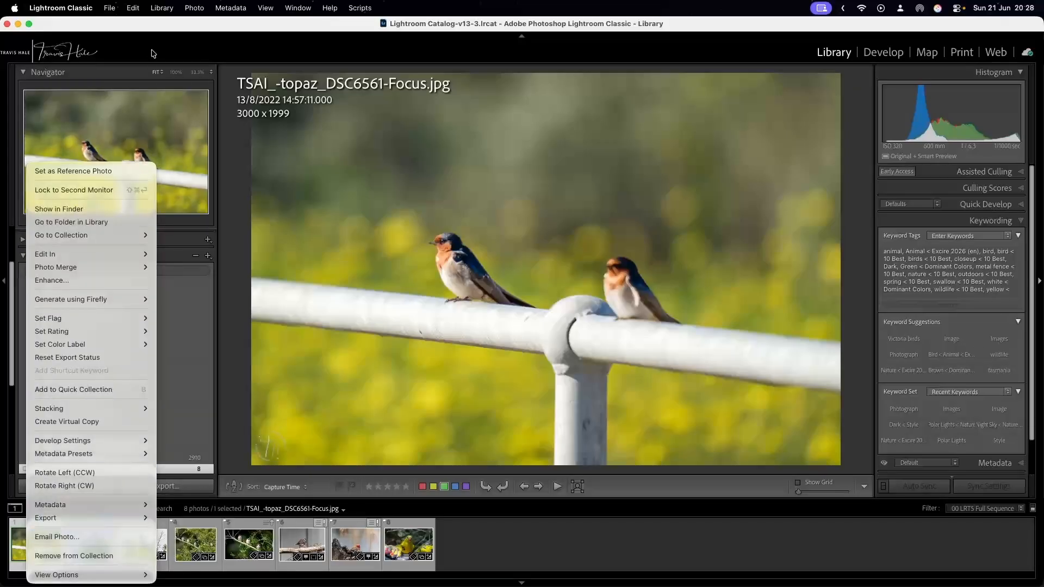
pyautogui.click(161, 20)
pyautogui.click(162, 8)
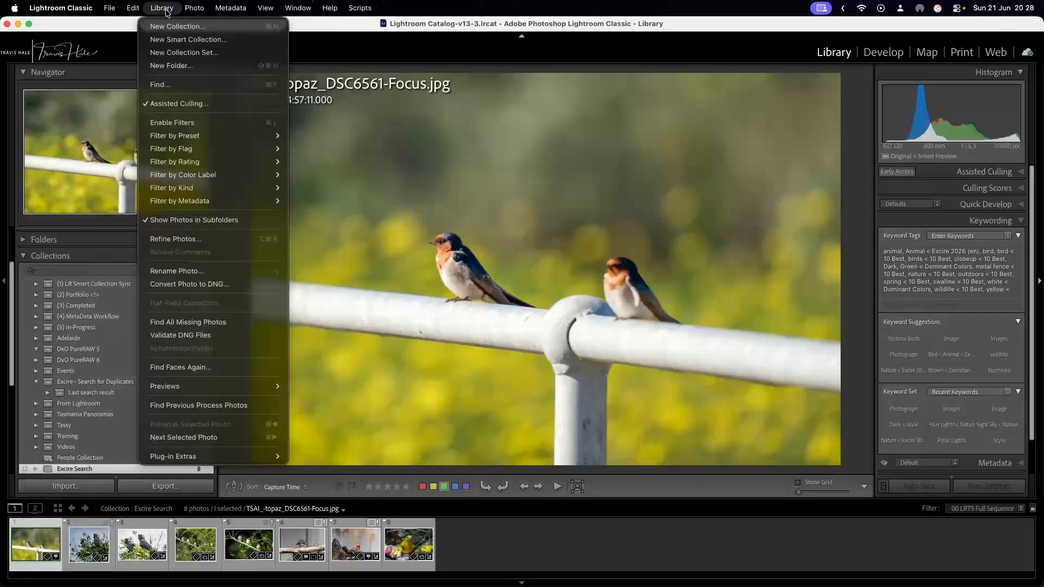
pyautogui.moveTo(217, 454)
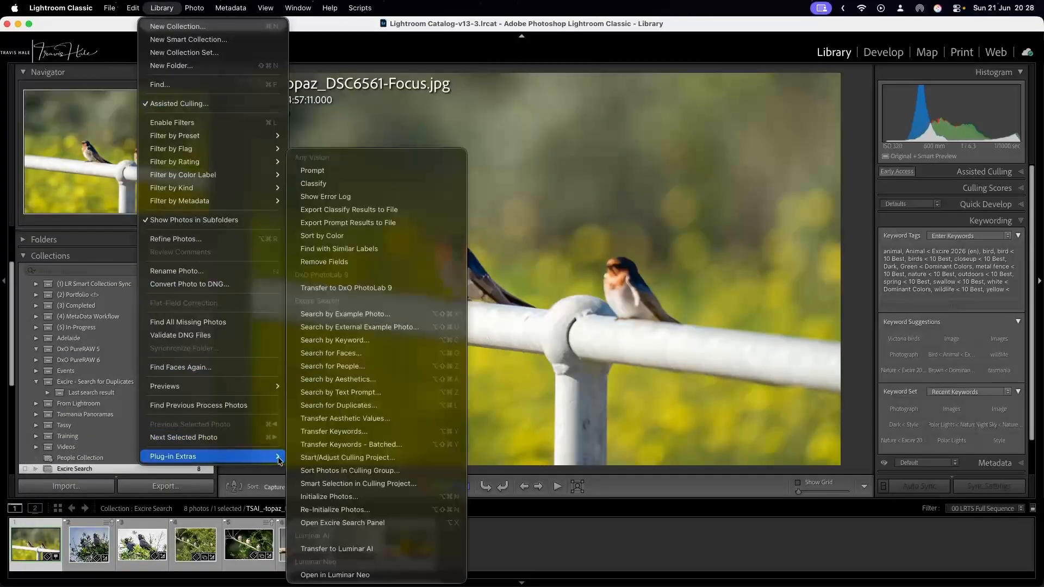
pyautogui.click(373, 314)
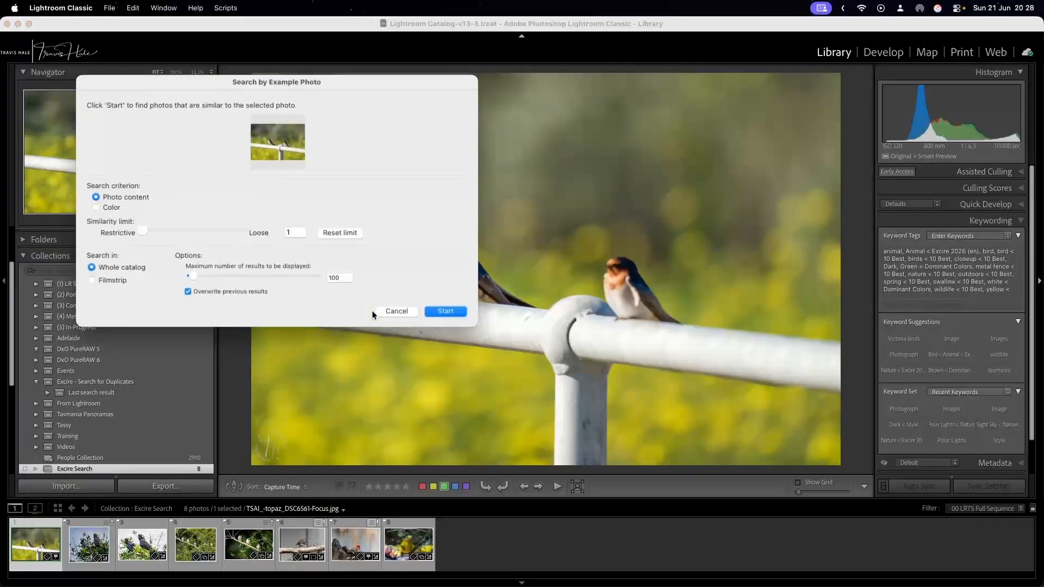
pyautogui.moveTo(144, 233); pyautogui.dragTo(184, 233)
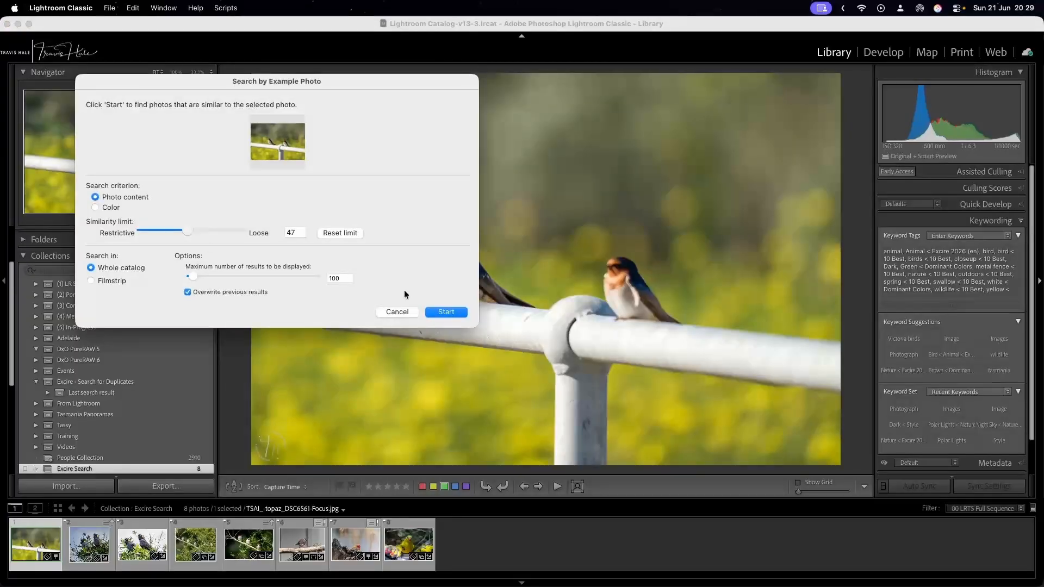
pyautogui.click(440, 313)
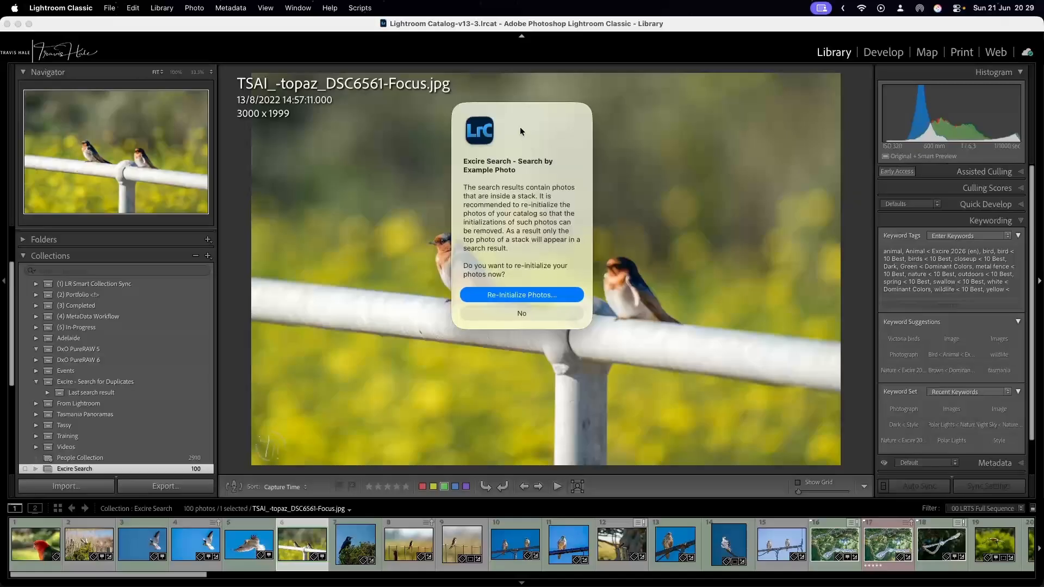
pyautogui.moveTo(520, 106); pyautogui.dragTo(748, 77)
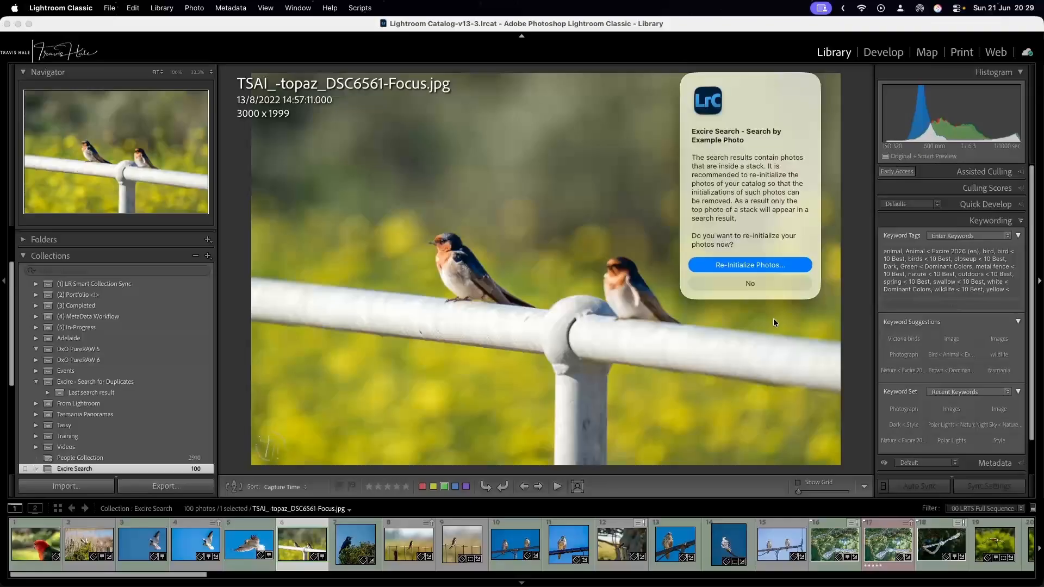
pyautogui.click(766, 282)
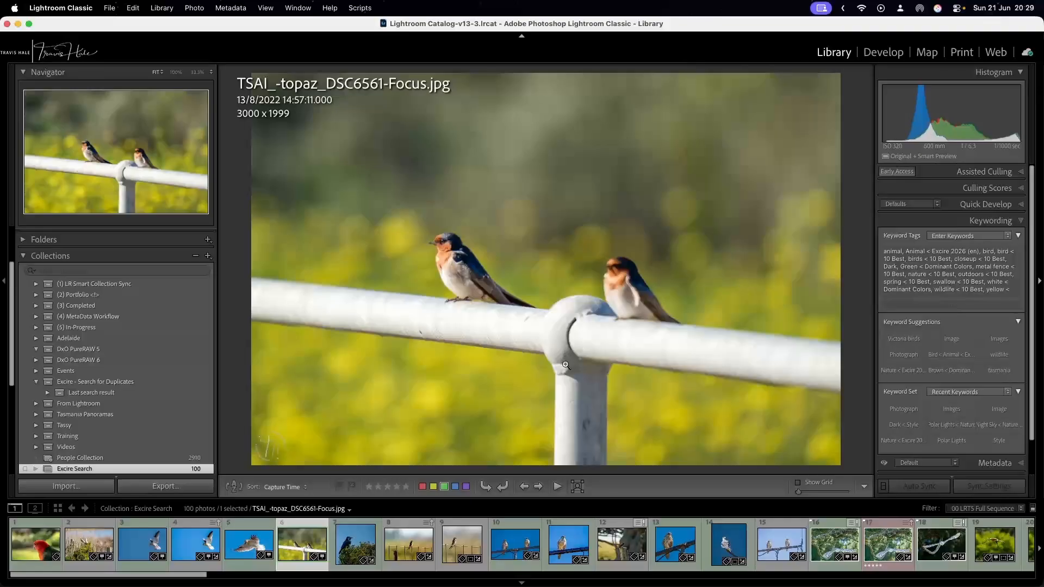
# Look through the bird photos in the Excire Search results, ending on the two birds by the fence, -topaz_DSC6497.tif.
pyautogui.click(150, 542)
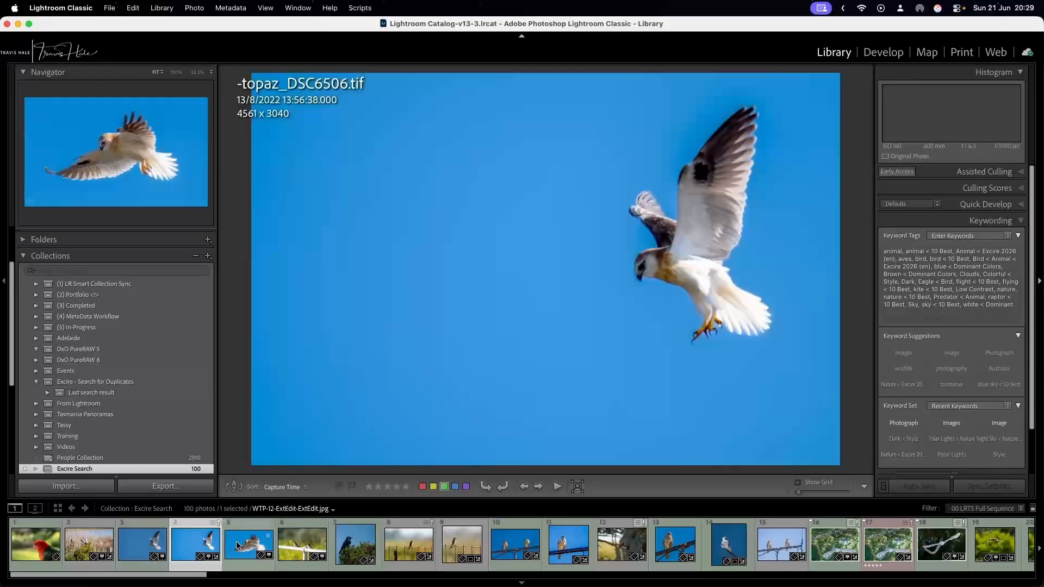
pyautogui.click(239, 545)
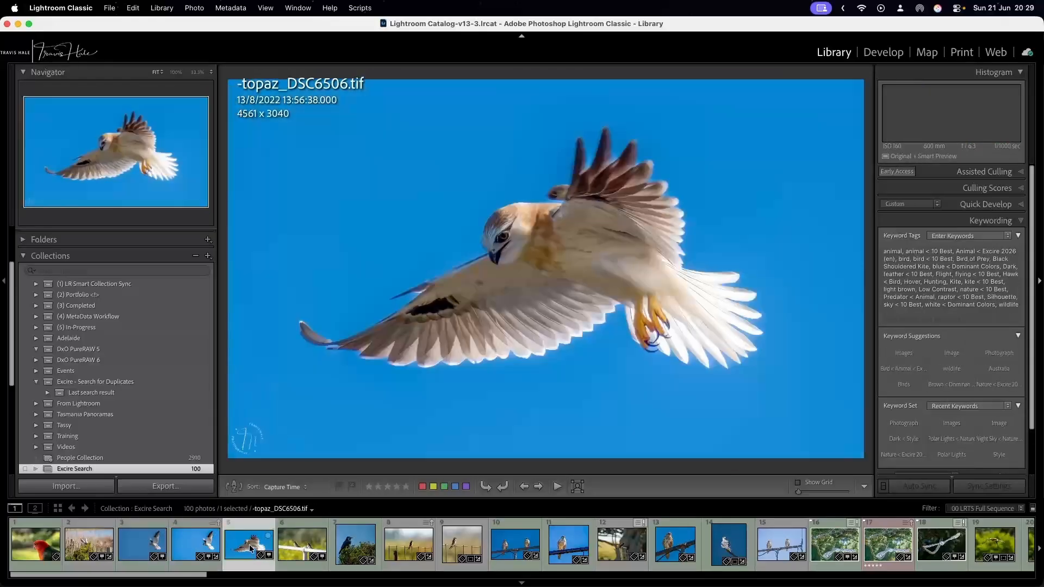
pyautogui.click(191, 546)
pyautogui.click(72, 545)
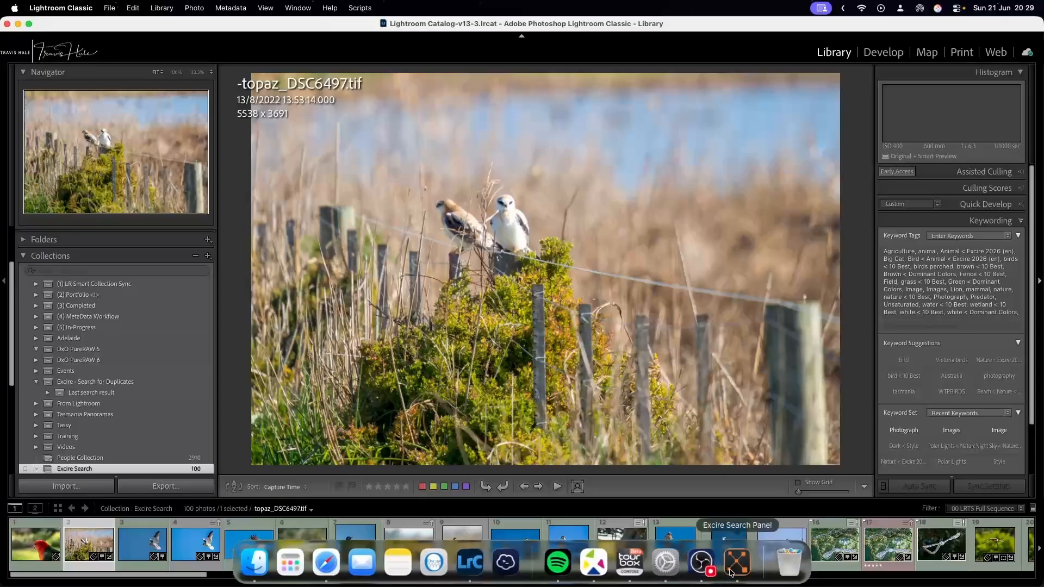
# Run Search by Text Prompt for "bee in flight near flower" across the whole catalog with similarity limit 1, and decline re-initializing the photos.
pyautogui.click(730, 572)
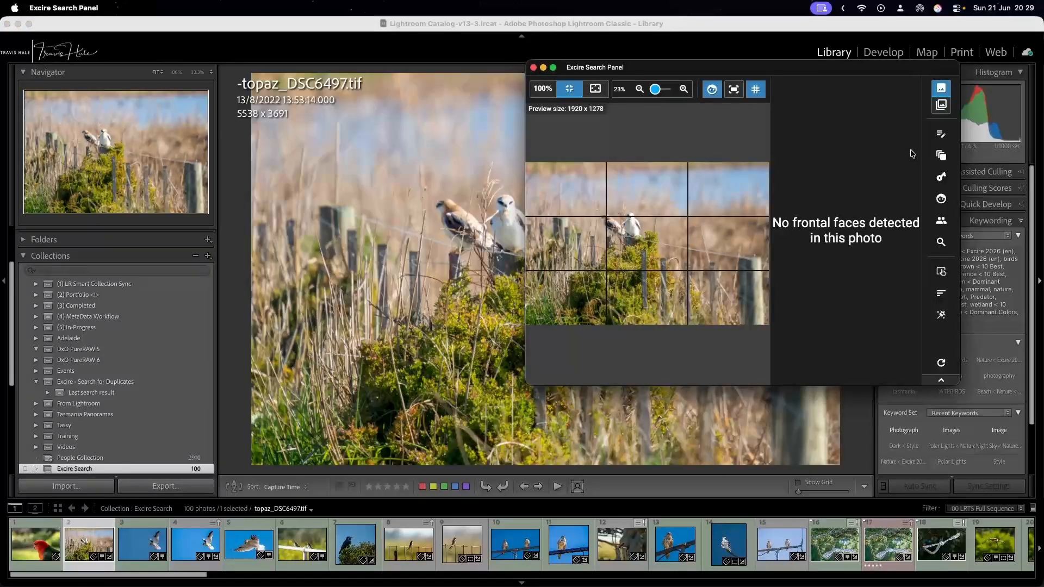
pyautogui.click(940, 135)
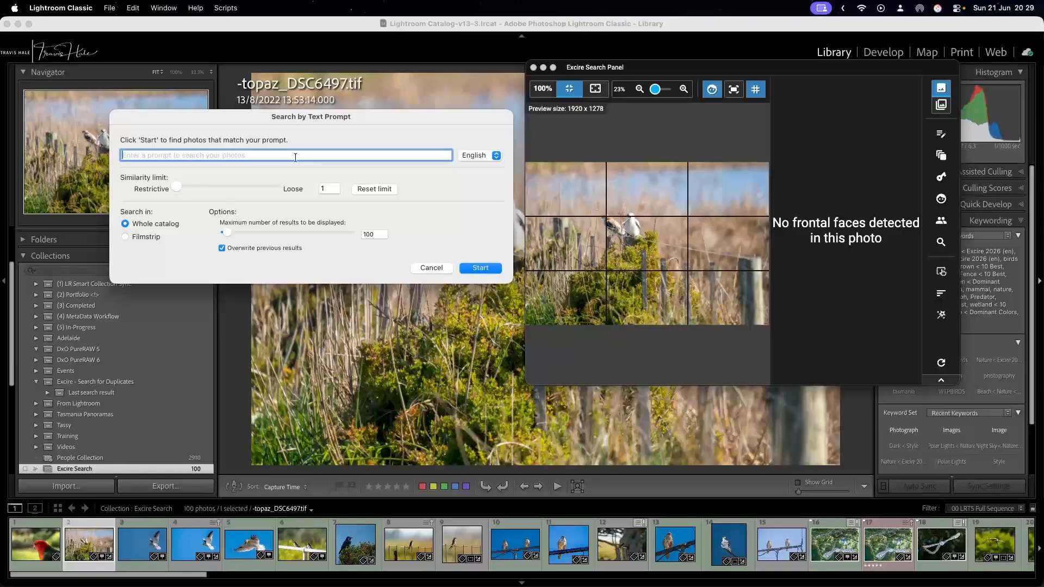
pyautogui.write('bee in flight near flower')
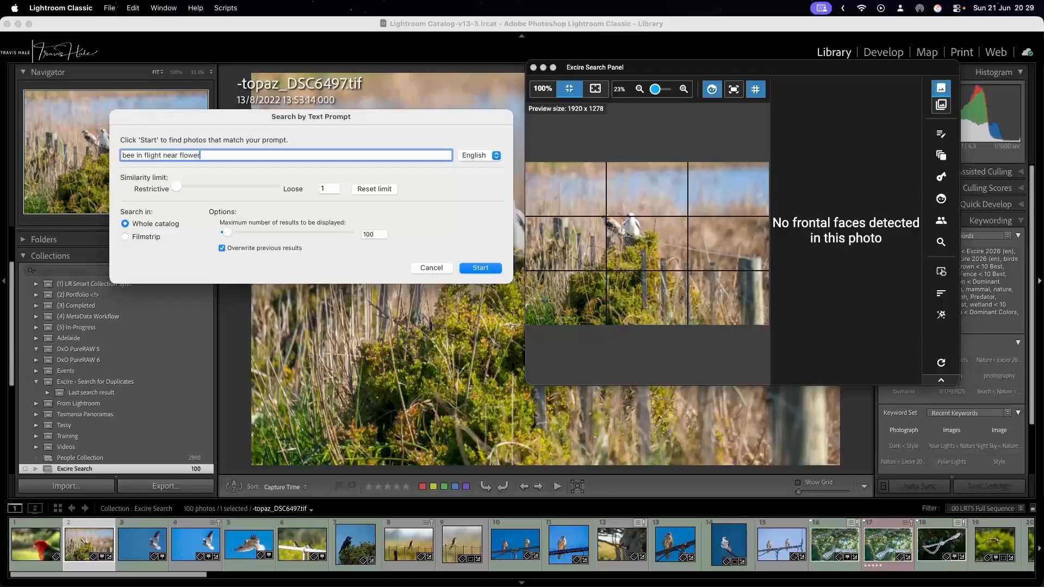
pyautogui.moveTo(178, 188); pyautogui.dragTo(160, 185)
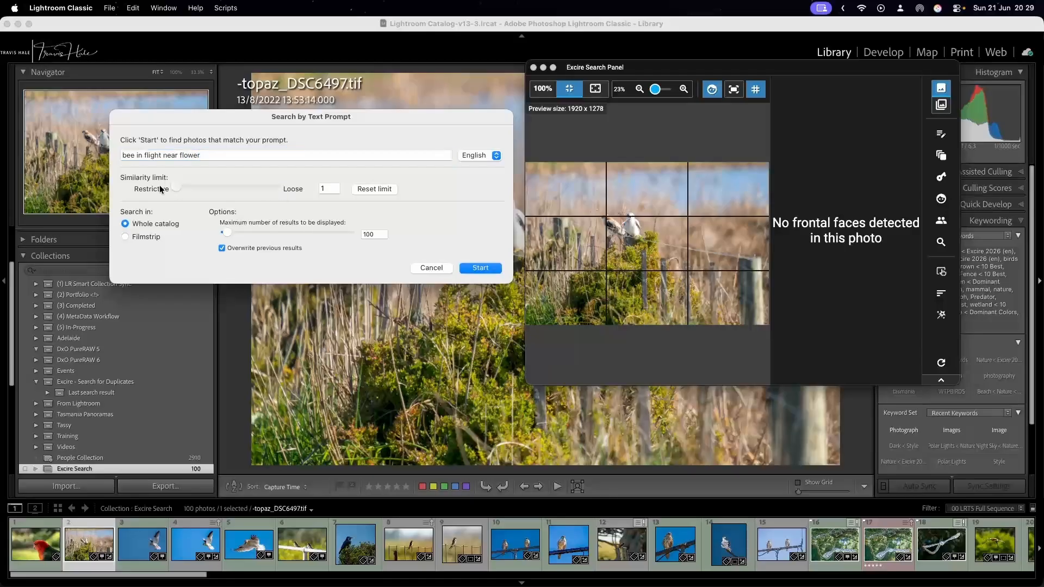
pyautogui.click(481, 268)
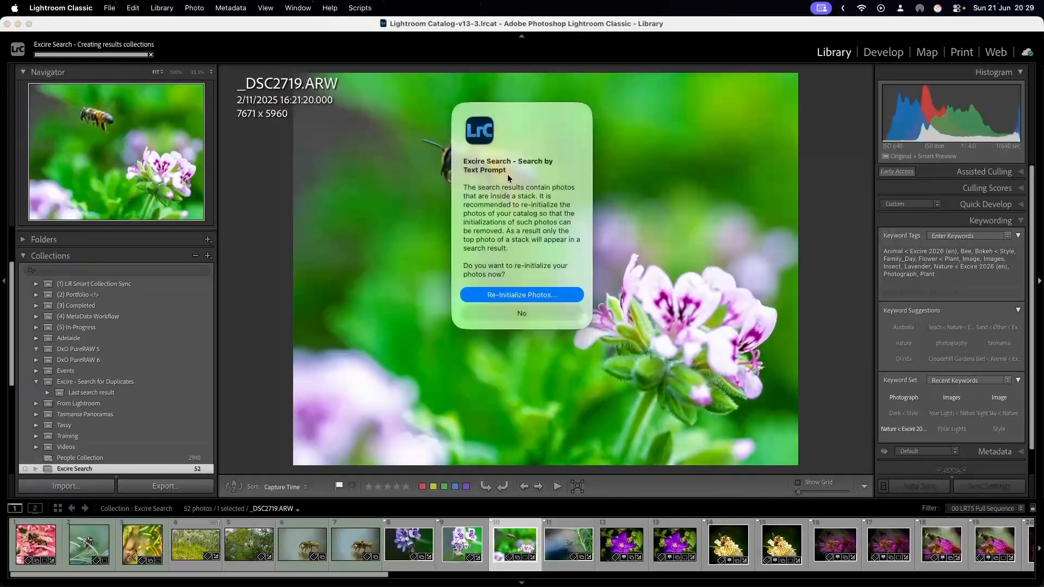
pyautogui.click(553, 319)
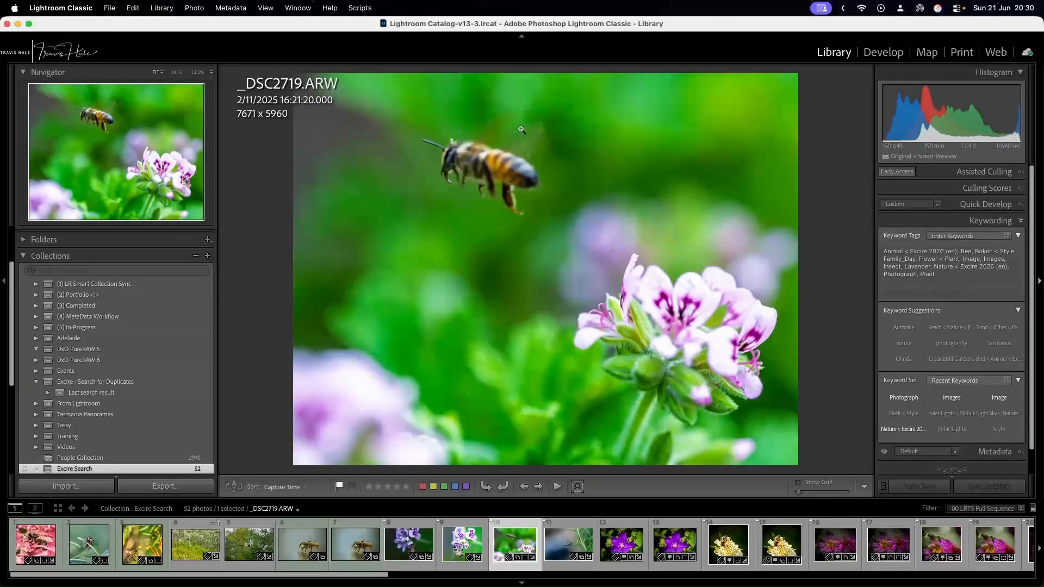
pyautogui.click(18, 547)
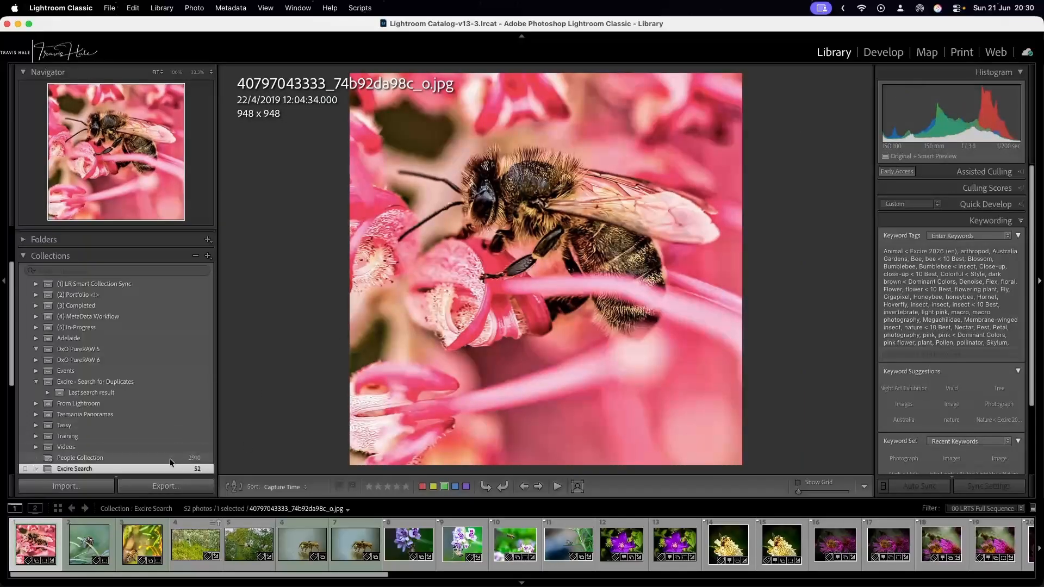
pyautogui.click(90, 543)
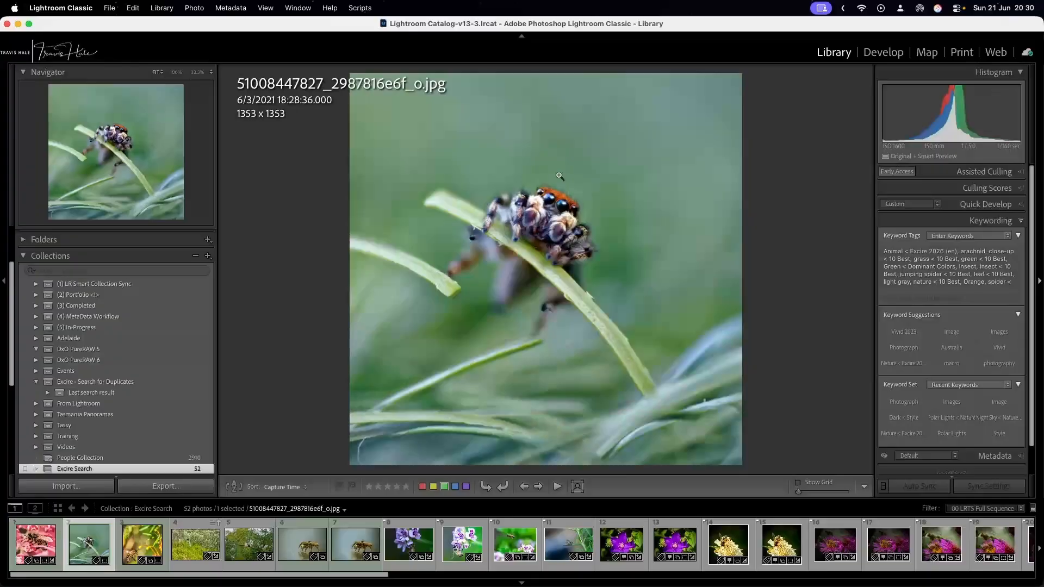
pyautogui.click(145, 543)
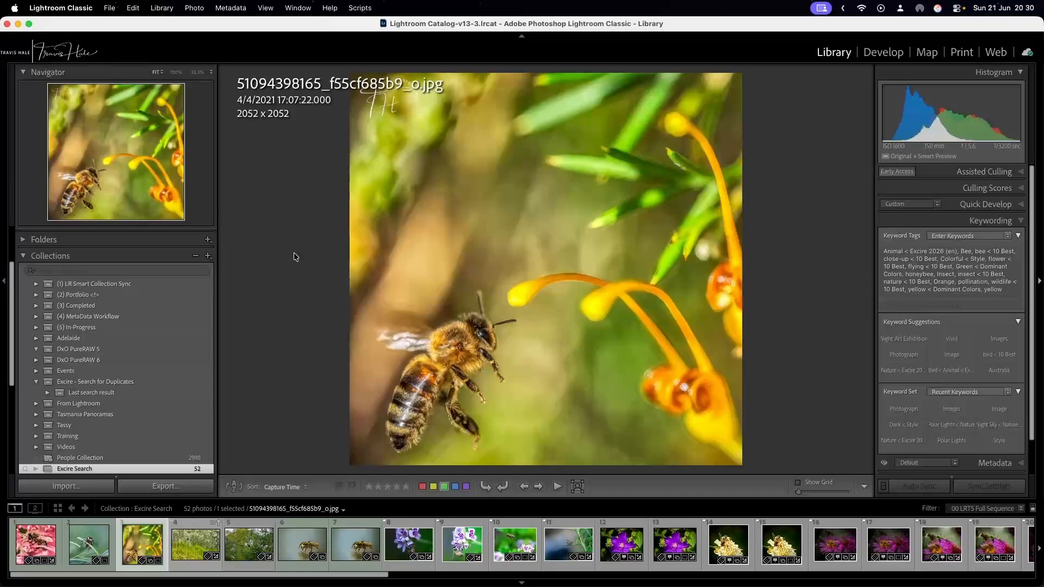
pyautogui.press('Right')
pyautogui.press('Right')
pyautogui.press('Left')
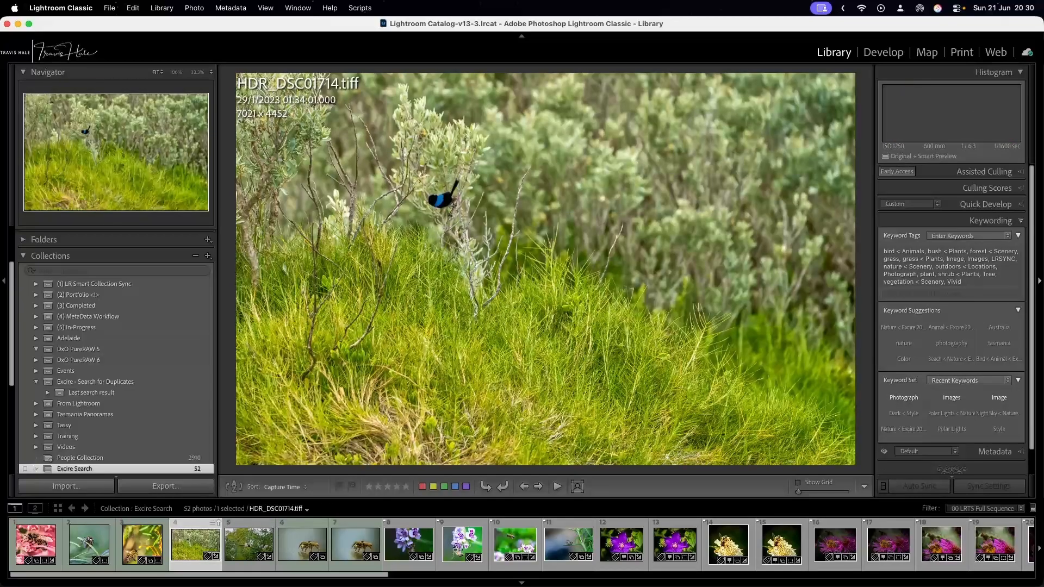
pyautogui.press('Right')
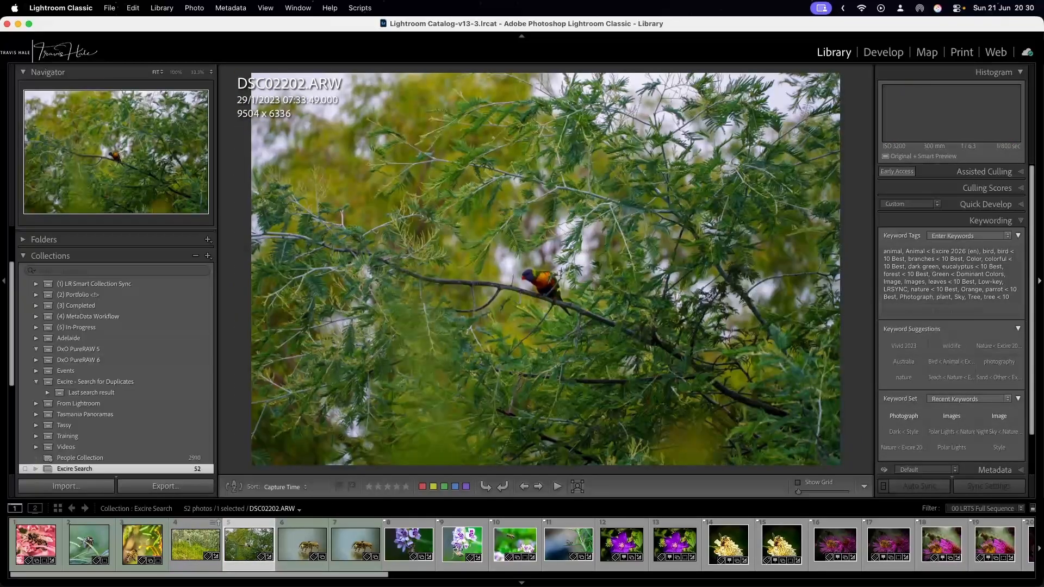
pyautogui.press('Left')
pyautogui.press('Left')
pyautogui.press('Left')
pyautogui.press('Left')
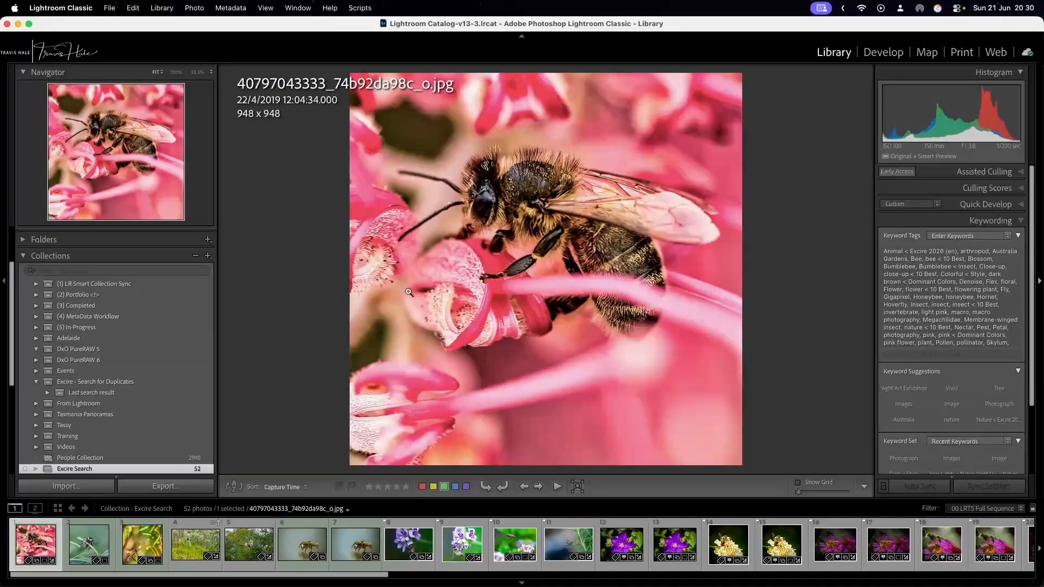
pyautogui.click(139, 544)
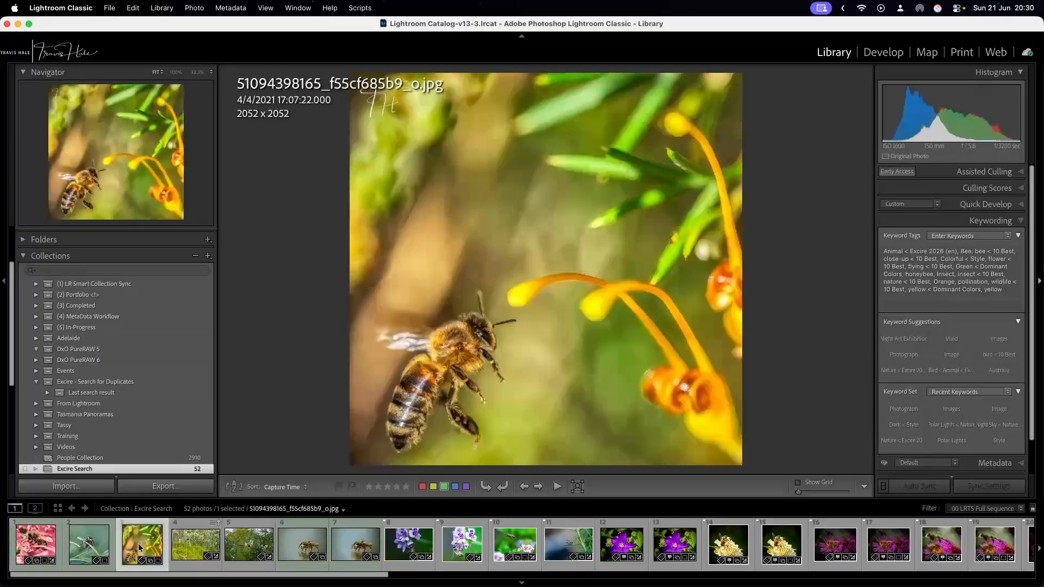
# Examine results 4 to 12 of the bee search for matches to the prompt, ending on the bee on the pelargonium flowers, _DSC2715-Edit.tif.
pyautogui.click(515, 550)
pyautogui.click(578, 548)
pyautogui.click(622, 549)
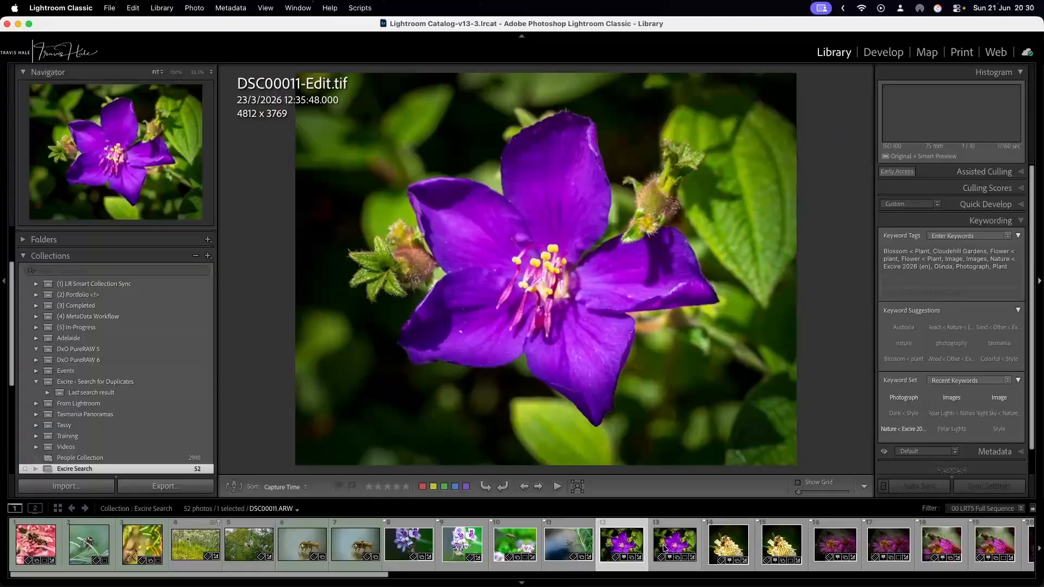
pyautogui.click(211, 546)
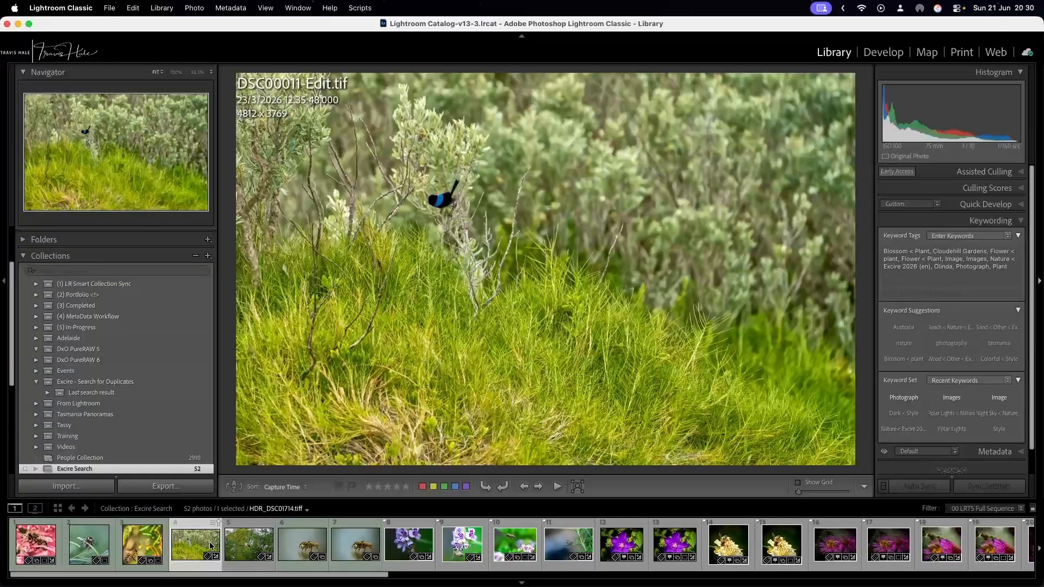
pyautogui.click(253, 543)
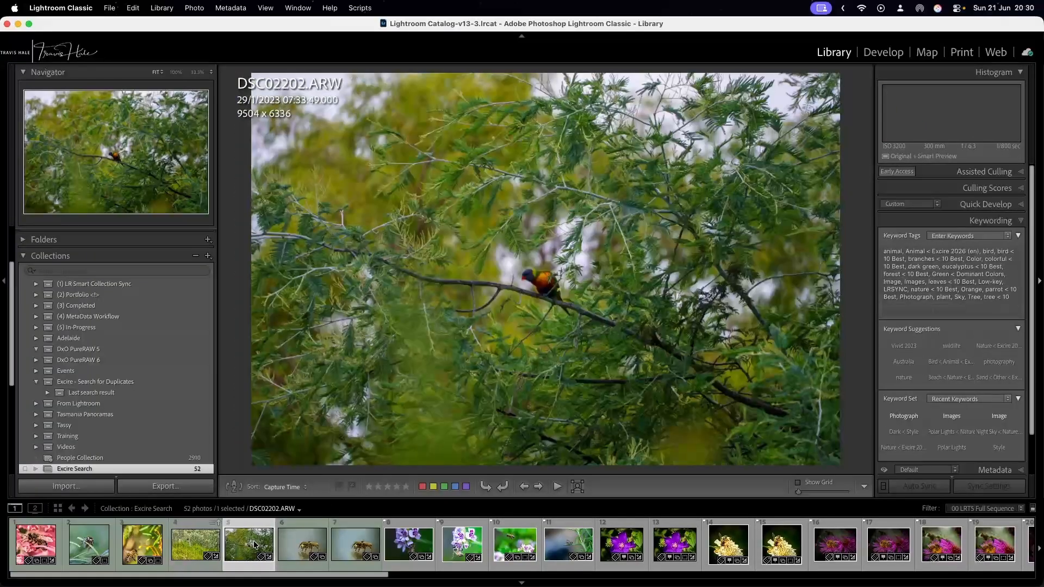
pyautogui.click(312, 542)
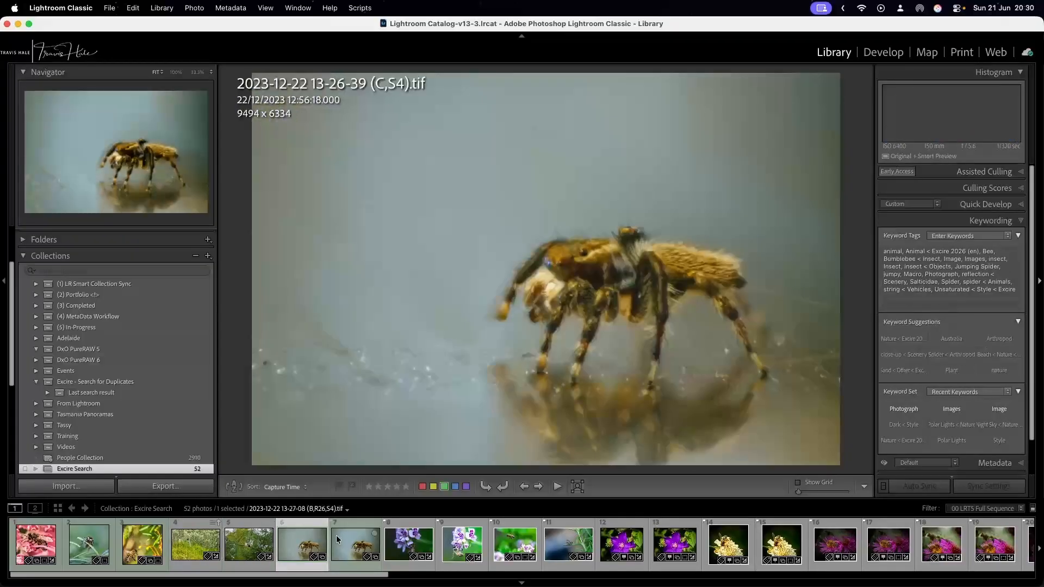
pyautogui.click(394, 544)
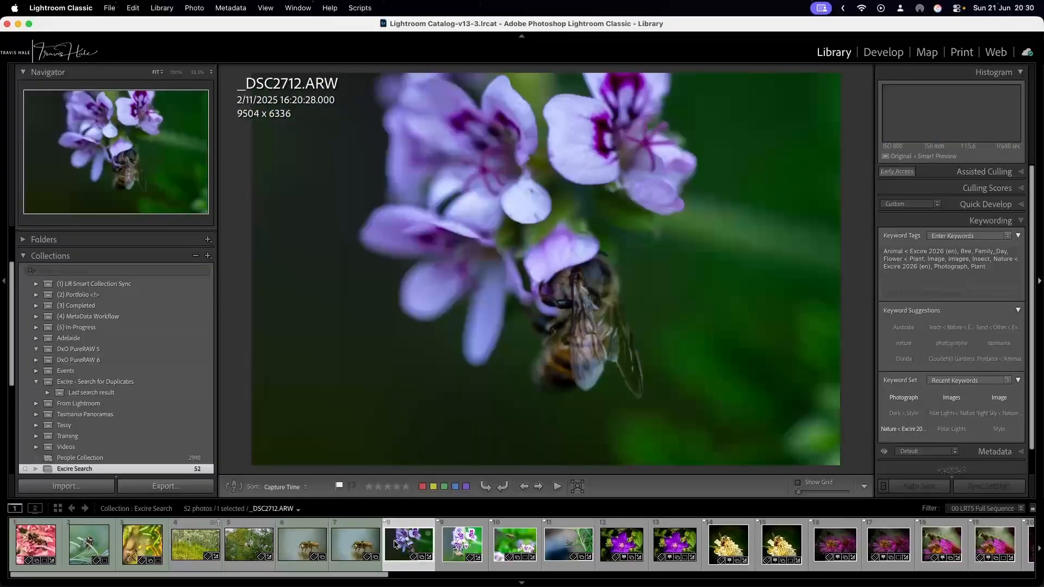
pyautogui.click(450, 544)
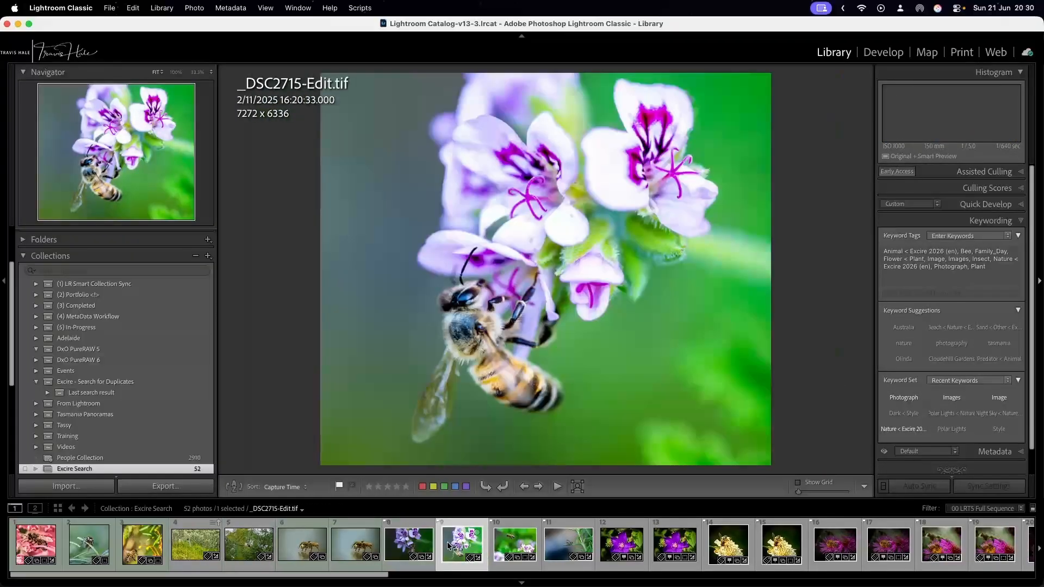
# Step through the remaining bee search results and open the bee on the blue flower, DSC00128-Edit.tif.
pyautogui.press('Right')
pyautogui.press('Right')
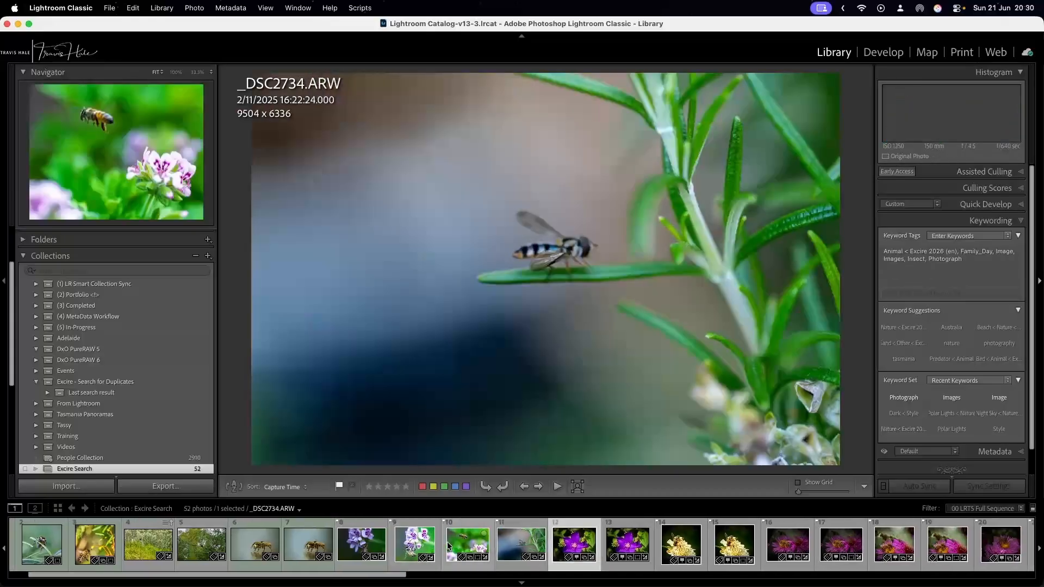
pyautogui.press('Right')
pyautogui.press('Right')
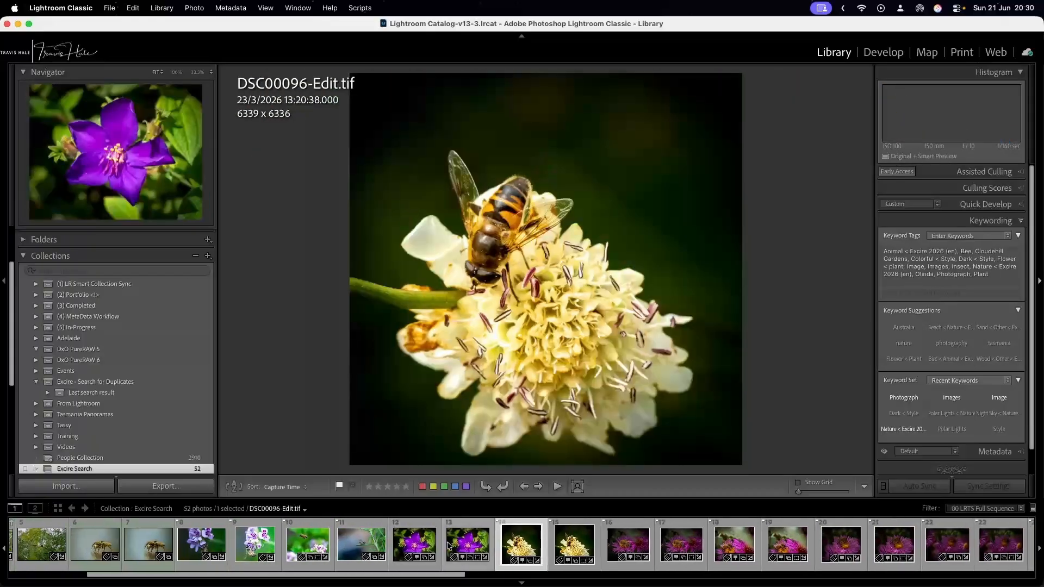
pyautogui.press('Right')
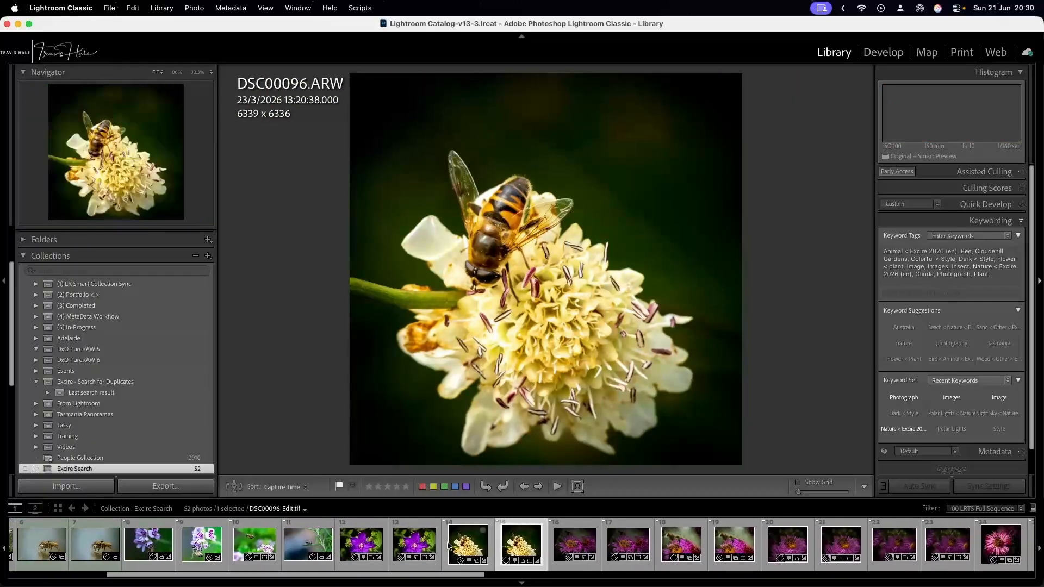
pyautogui.press('Left')
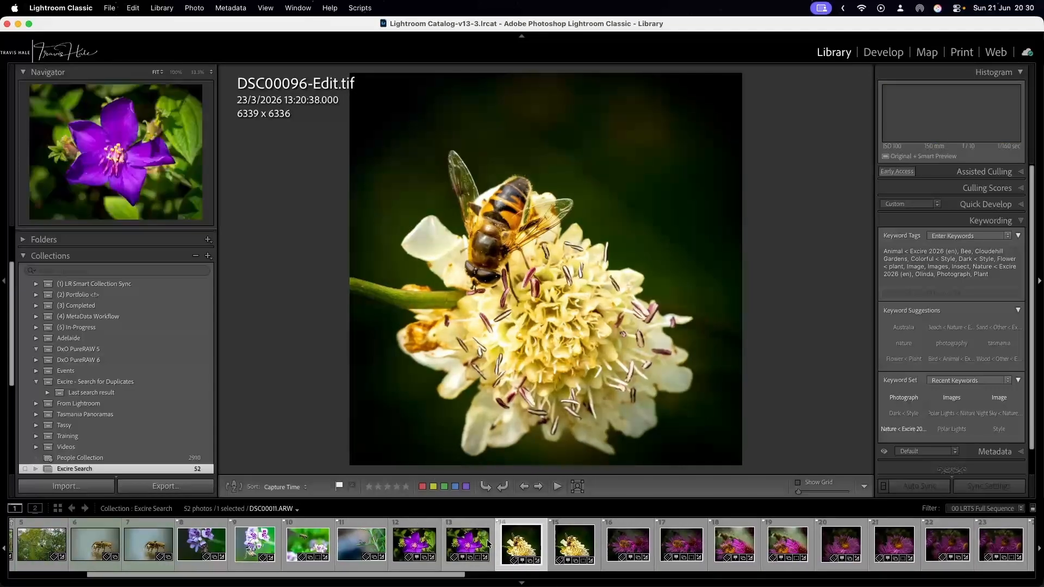
pyautogui.hscroll(10, 521, 548)
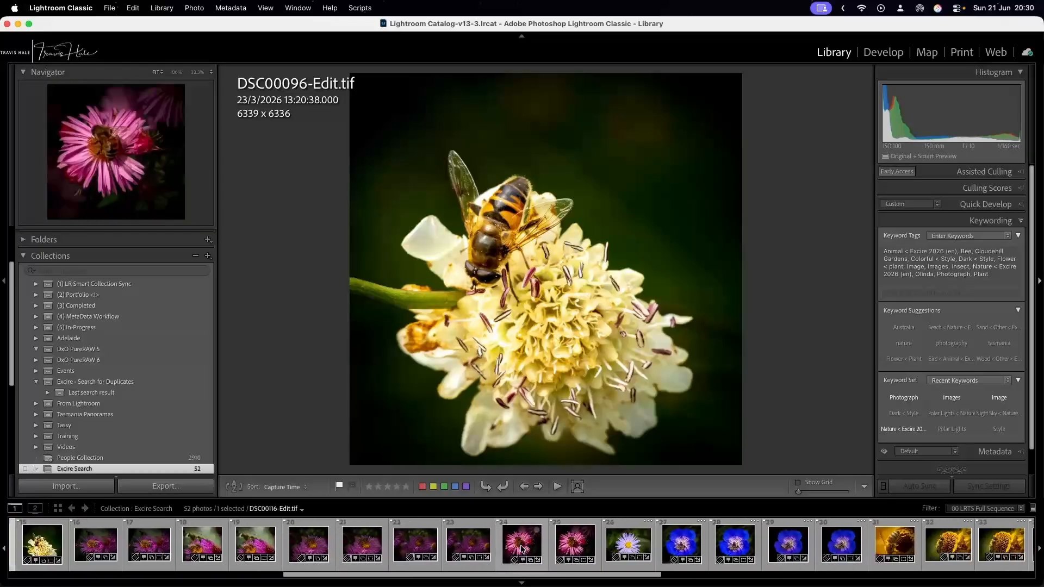
pyautogui.click(682, 545)
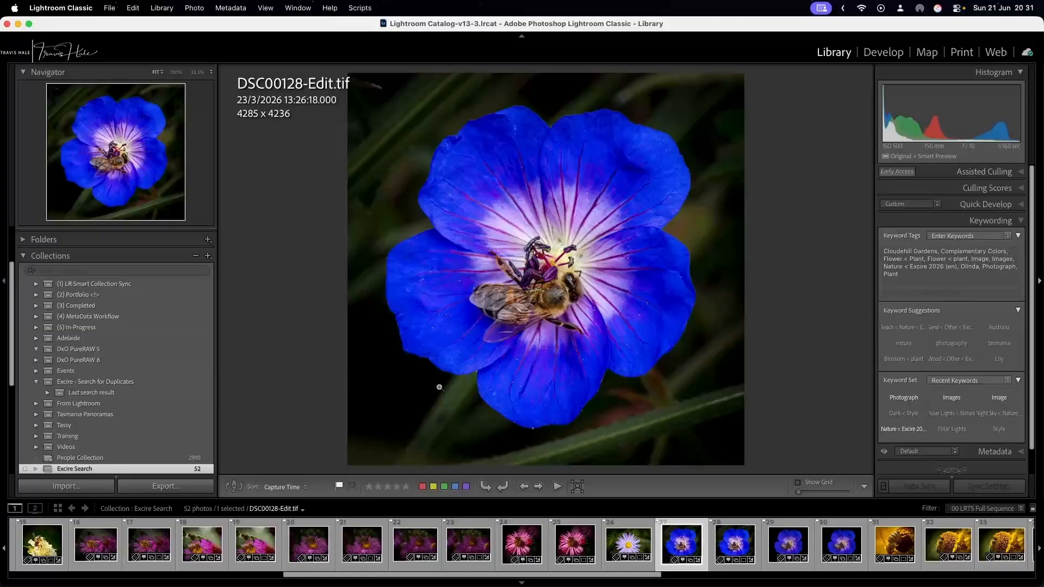
# Run Search by Text Prompt for a busker playing saxophone across the whole catalog with similarity limit 1.
pyautogui.click(734, 560)
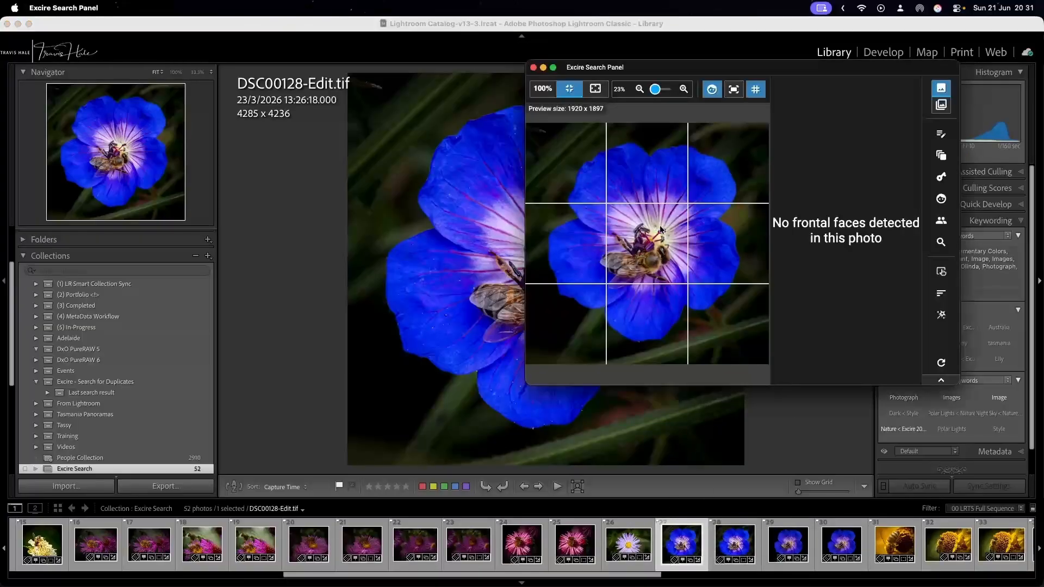
pyautogui.click(940, 134)
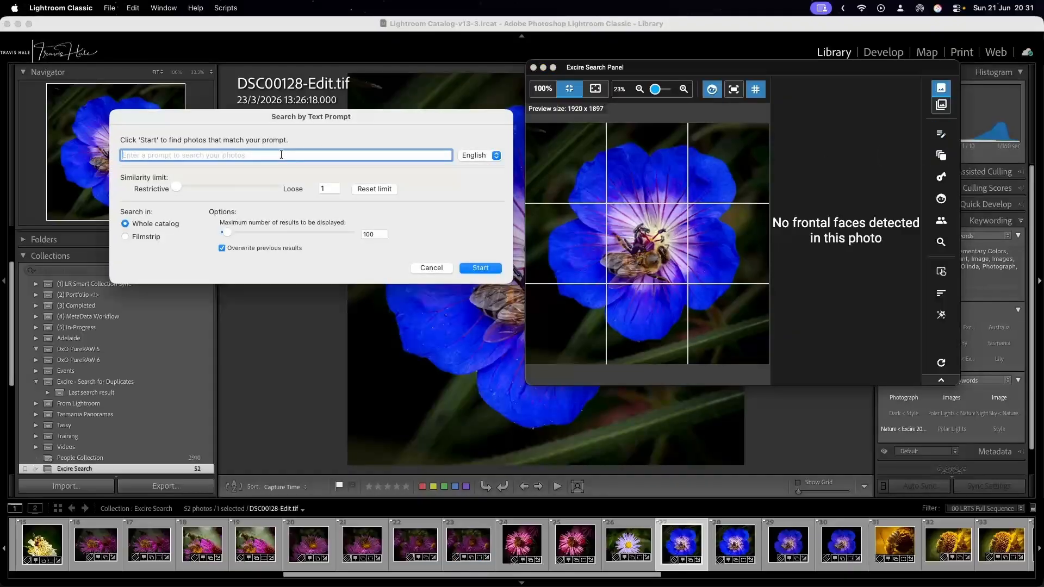
pyautogui.write('busker playing saxaph')
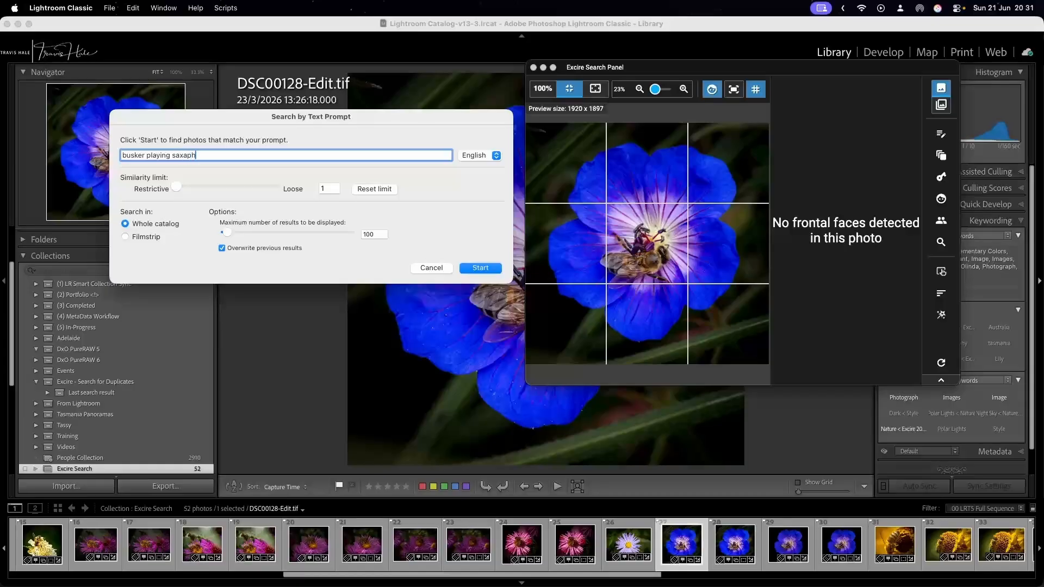
pyautogui.write('onme')
pyautogui.click(480, 268)
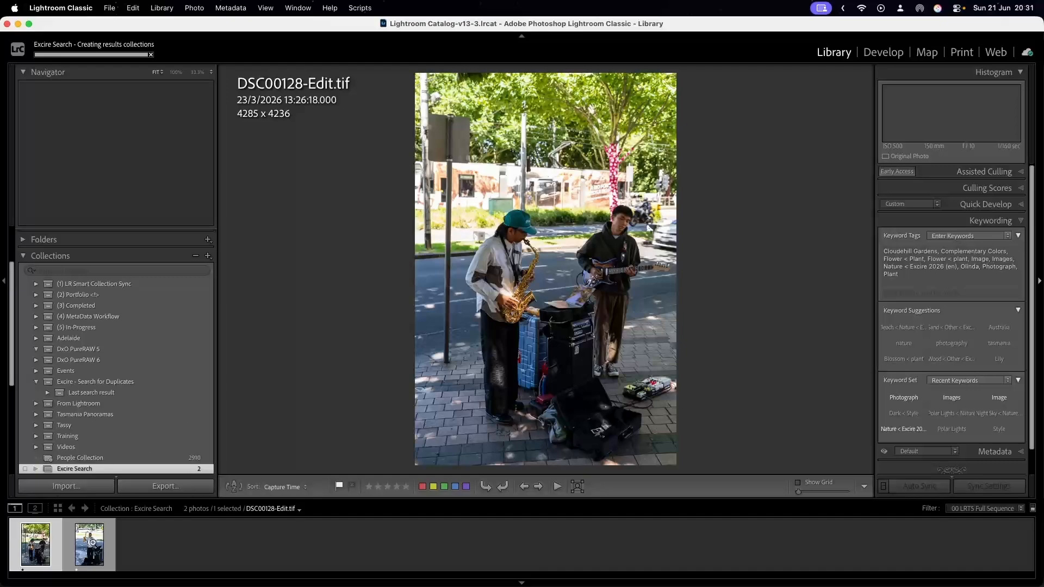
# View both busker photos in the search results, ending on the saxophonist with the guitarist, DSC09689.ARW.
pyautogui.click(92, 543)
pyautogui.click(43, 538)
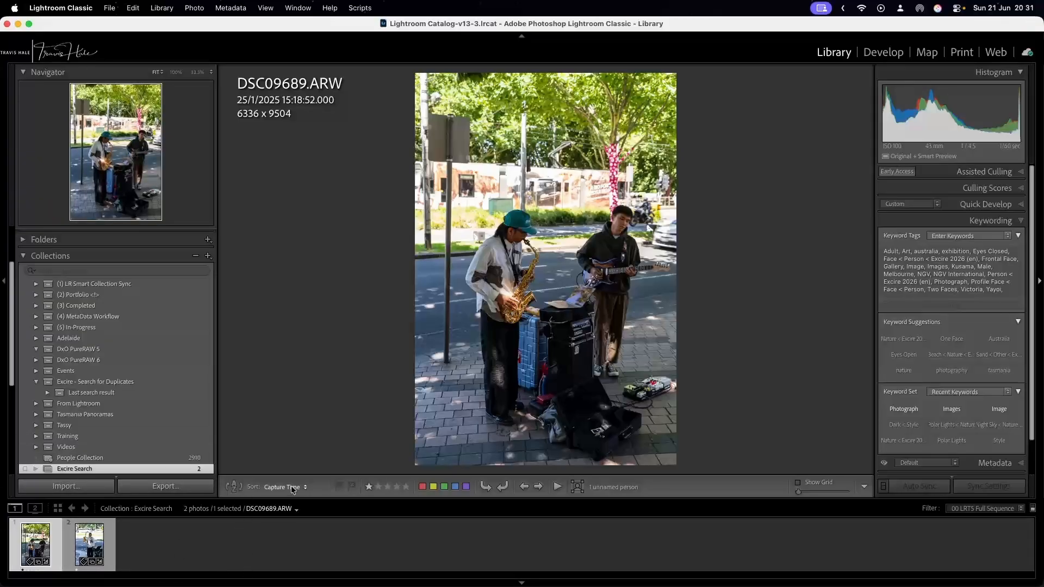
# Open and close the Excire Search Panel, and display the yellow polka-dot installation photo DSC09637.ARW from All Photographs.
pyautogui.click(733, 564)
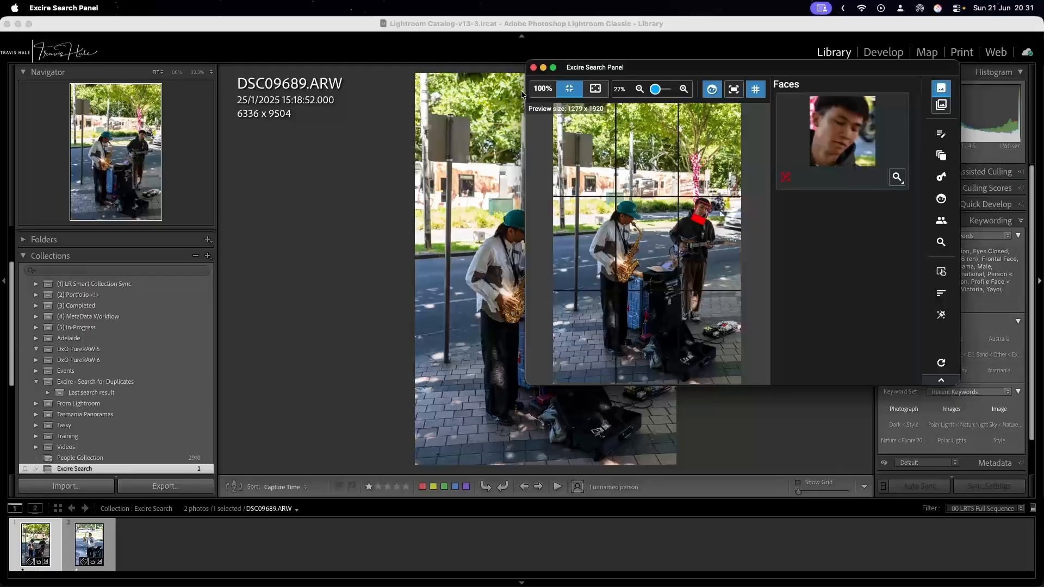
pyautogui.click(533, 67)
pyautogui.scroll(-5, 53, 286)
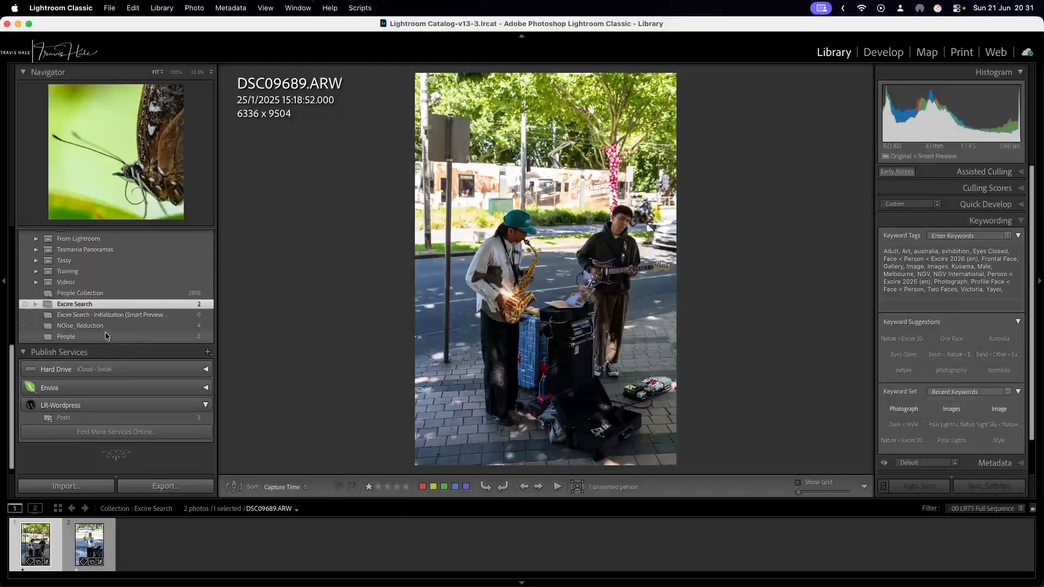
pyautogui.scroll(7, 53, 276)
pyautogui.click(56, 248)
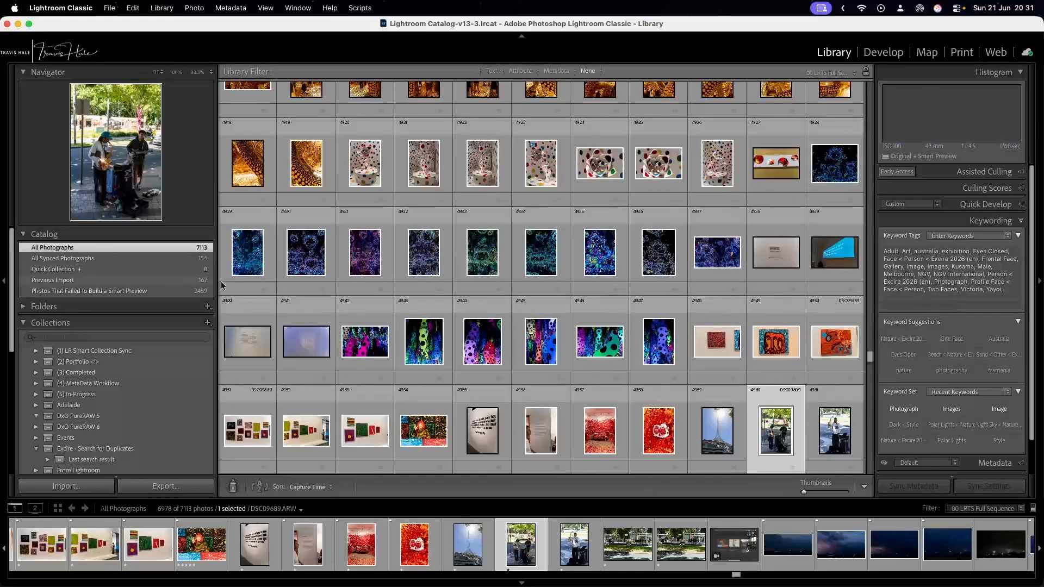
pyautogui.doubleClick(414, 344)
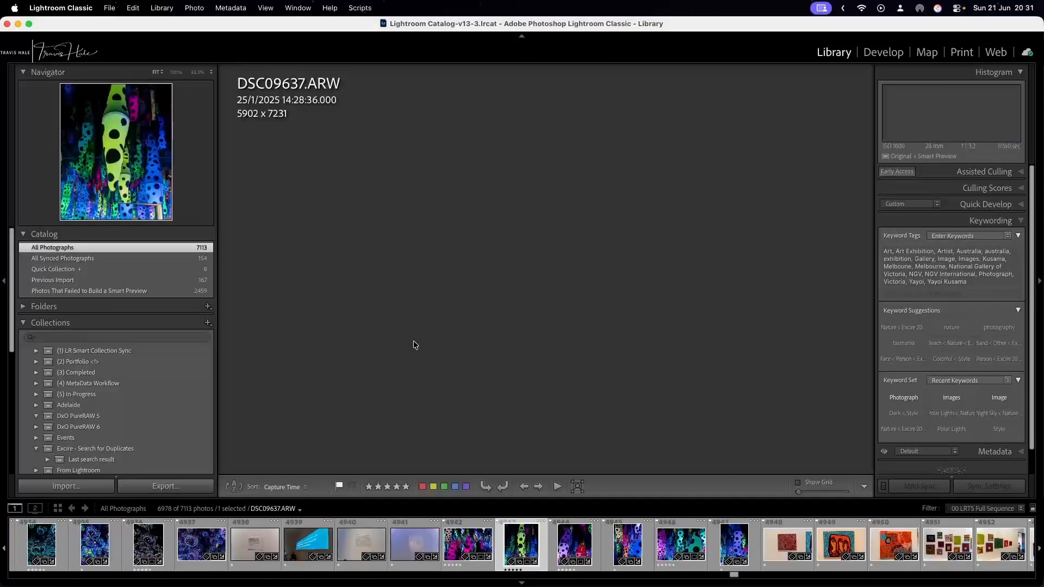
# Run Search by Text Prompt for a night photo at the beach across the whole catalog, with similarity limit 1 and at most 100 results.
pyautogui.click(162, 8)
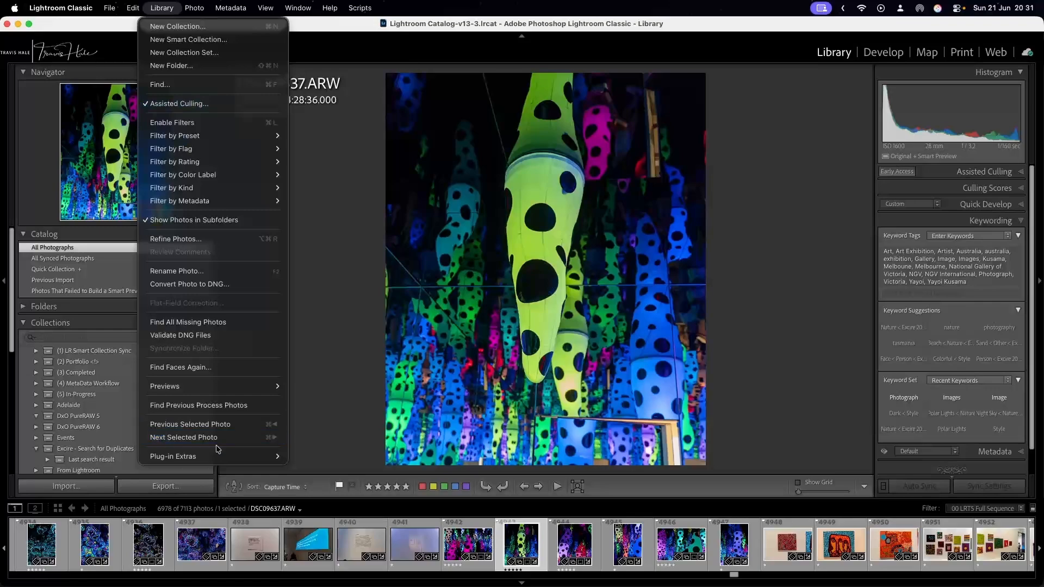
pyautogui.moveTo(221, 456)
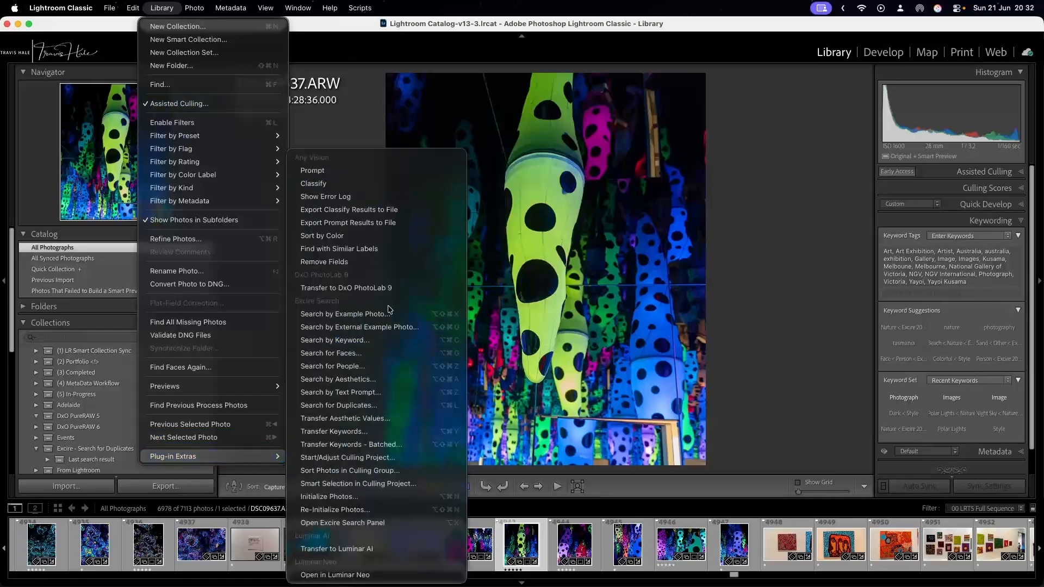
pyautogui.click(383, 392)
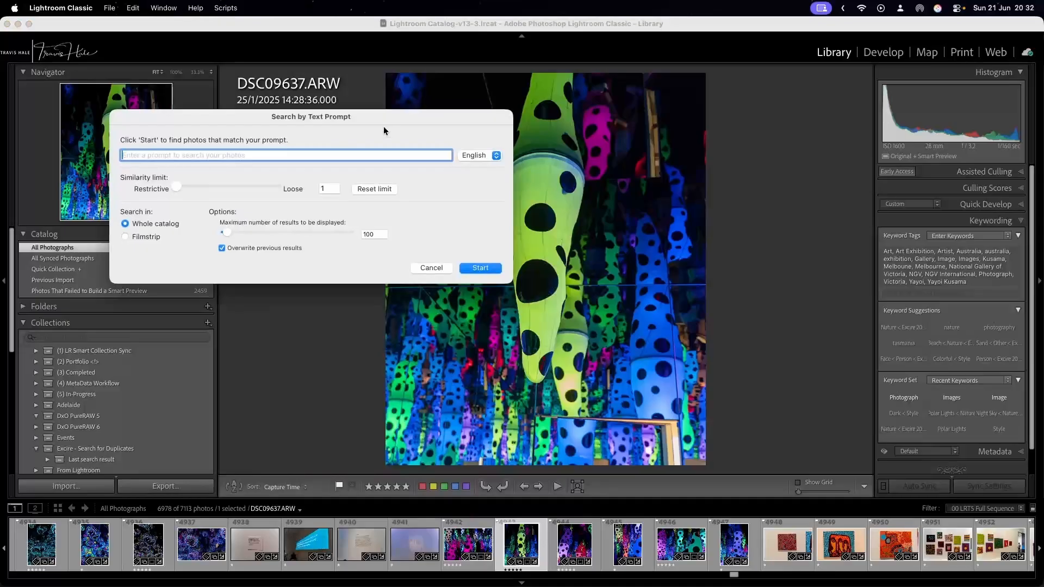
pyautogui.write('n')
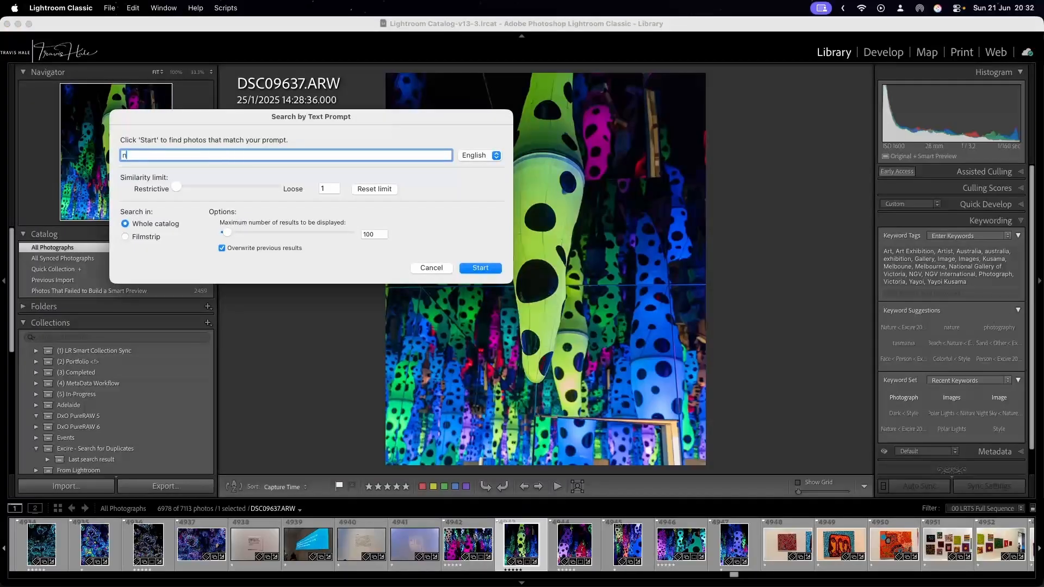
pyautogui.write('ight photo at beach')
pyautogui.click(469, 268)
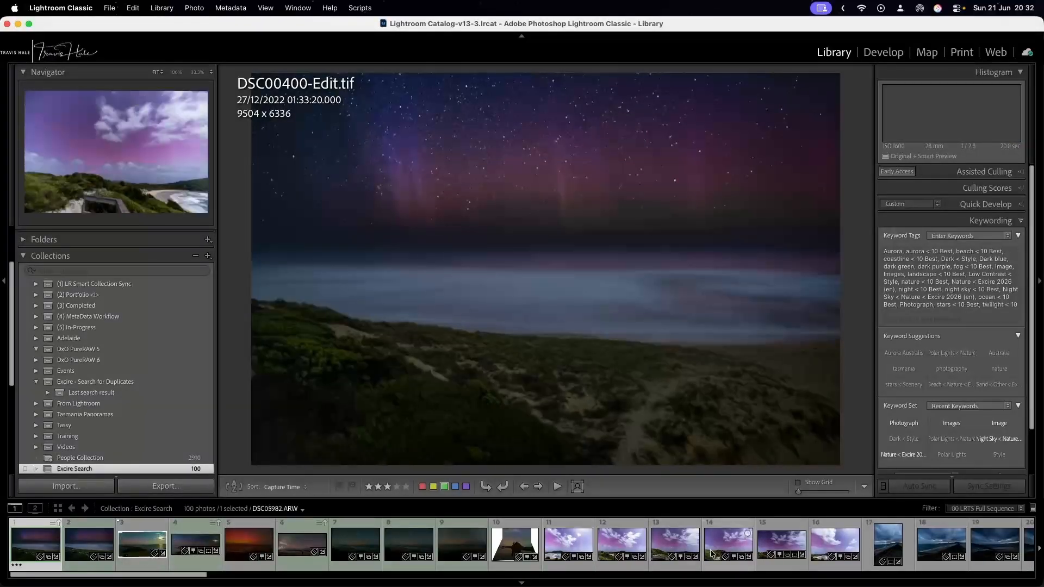
# Browse the first two thirds of the night beach results and view the daytime beach photo DSC08780.ARW.
pyautogui.hscroll(2, 727, 552)
pyautogui.hscroll(10, 728, 553)
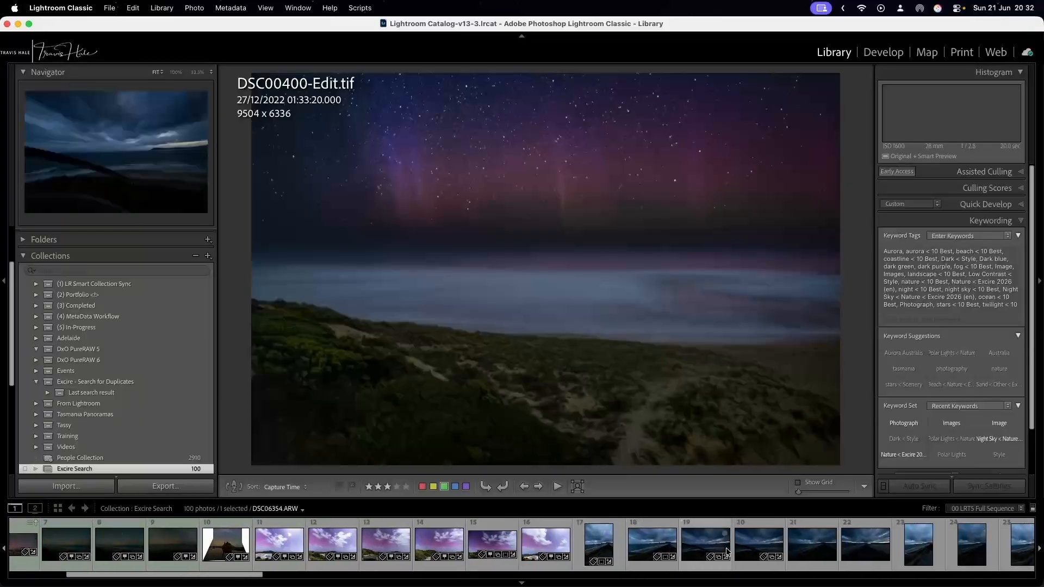
pyautogui.hscroll(14, 727, 553)
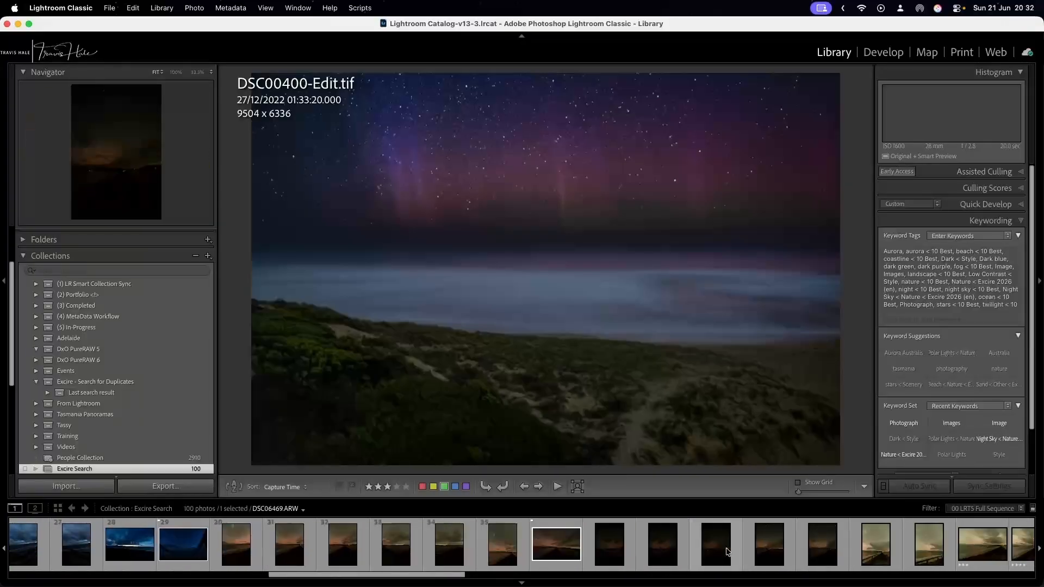
pyautogui.hscroll(5, 727, 552)
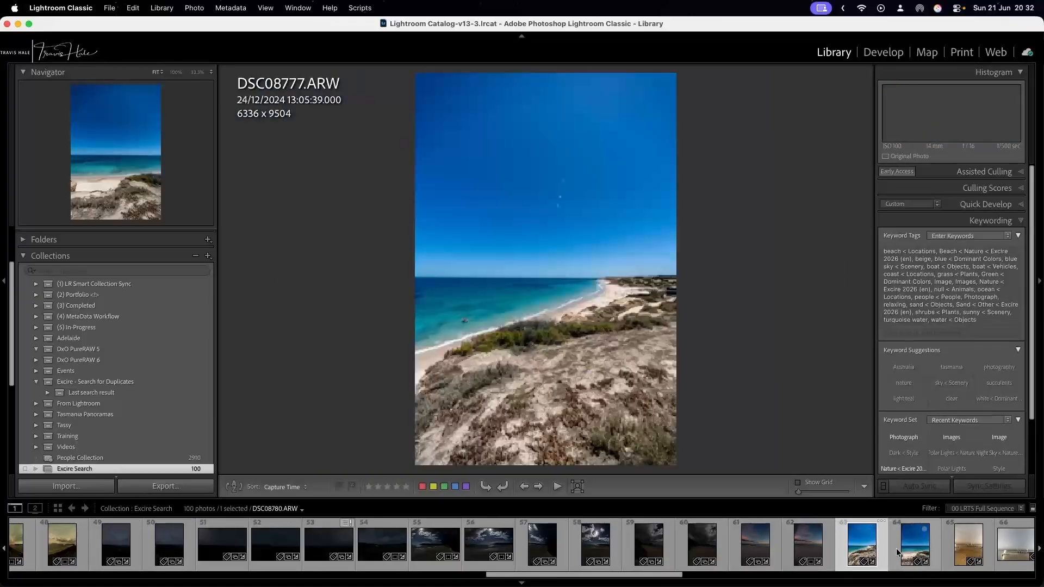
pyautogui.click(912, 554)
pyautogui.hscroll(6, 912, 555)
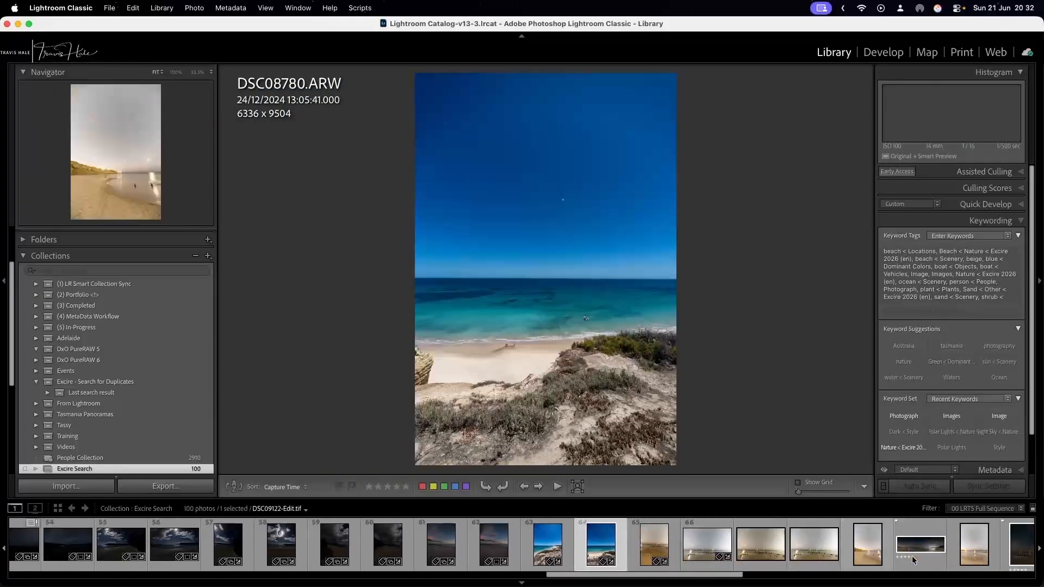
# View the night beach results PortWillungaJetty_Astro_Pano-Edit.tif, PortWillunga_Vert_Pano-Edit.tif and the cave-framed DSC09140.ARW.
pyautogui.click(915, 542)
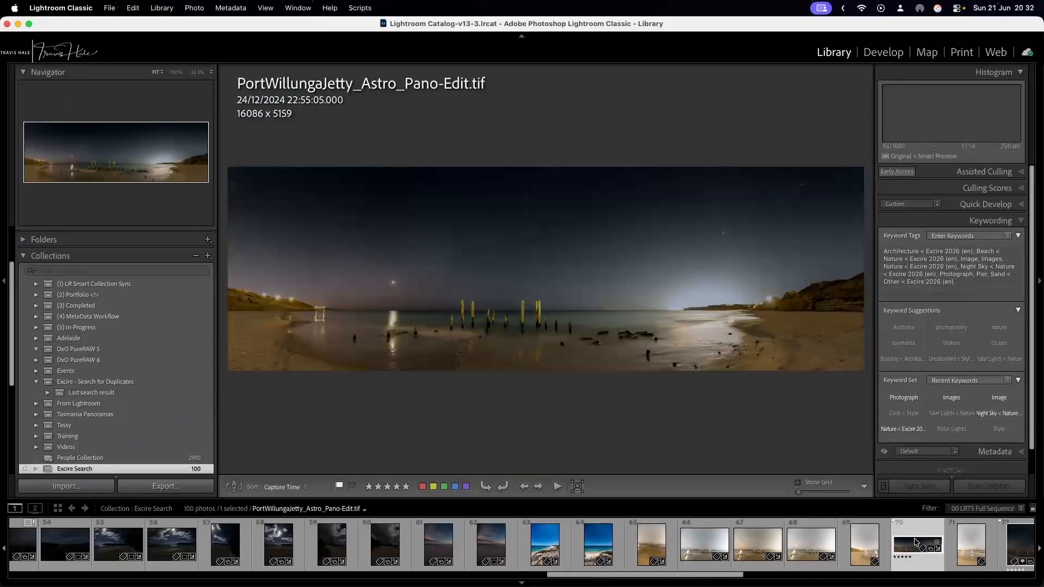
pyautogui.hscroll(3, 897, 543)
pyautogui.click(861, 541)
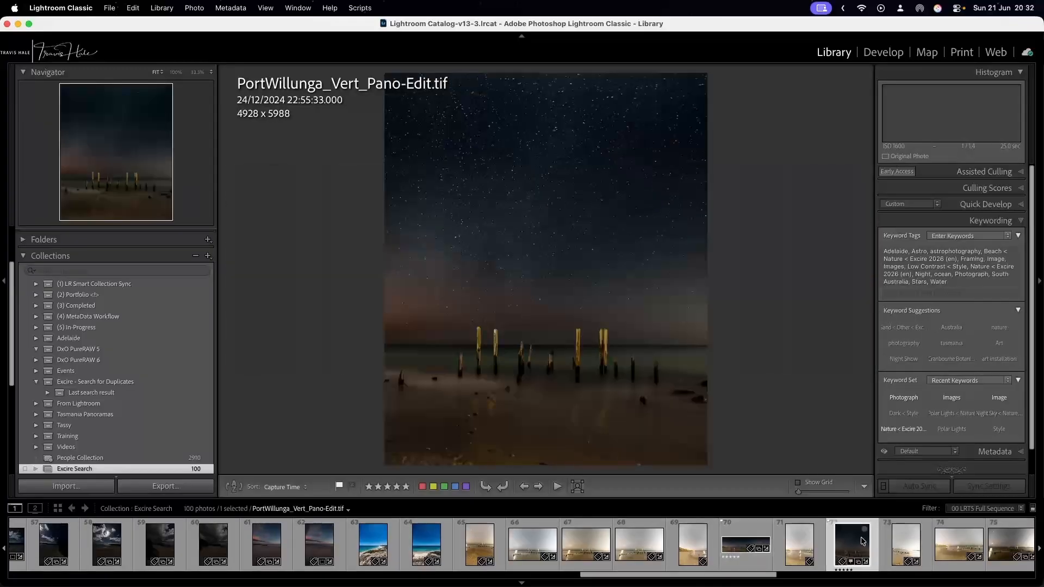
pyautogui.hscroll(6, 862, 541)
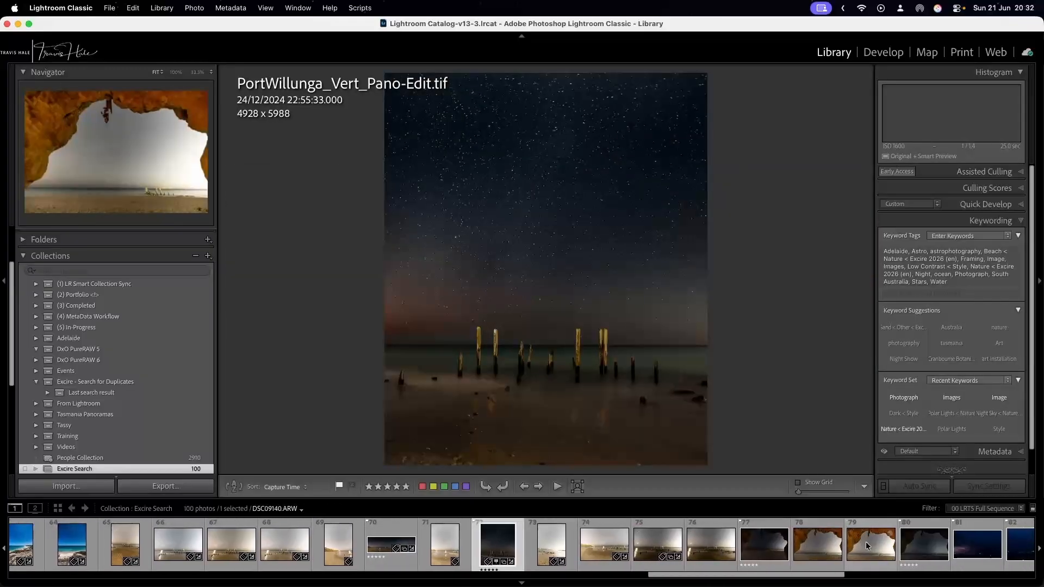
pyautogui.click(862, 540)
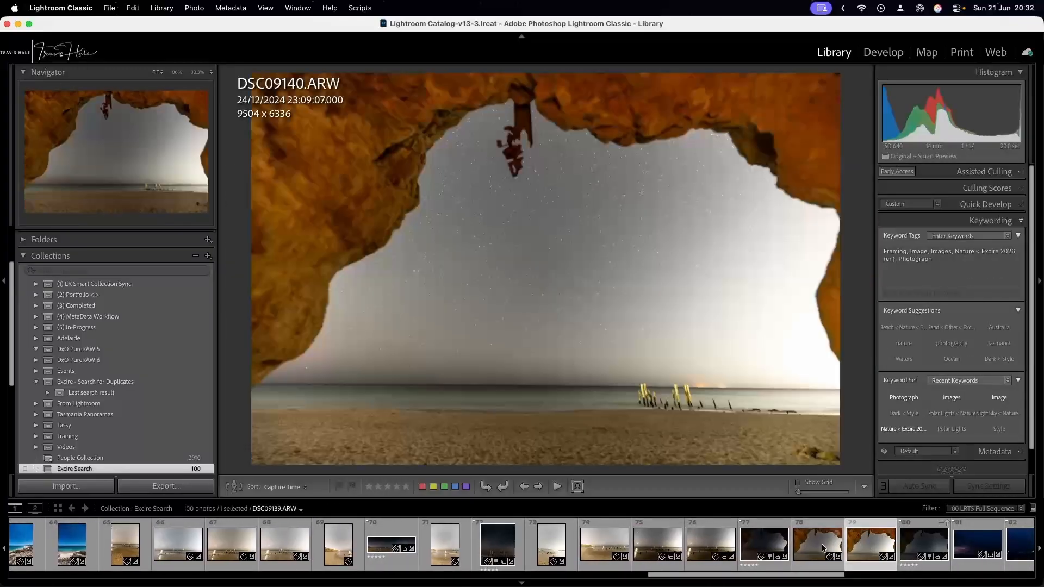
# Browse the remaining night beach results to the end and return to view the red aurora photo, DSC02429.ARW.
pyautogui.hscroll(10, 824, 548)
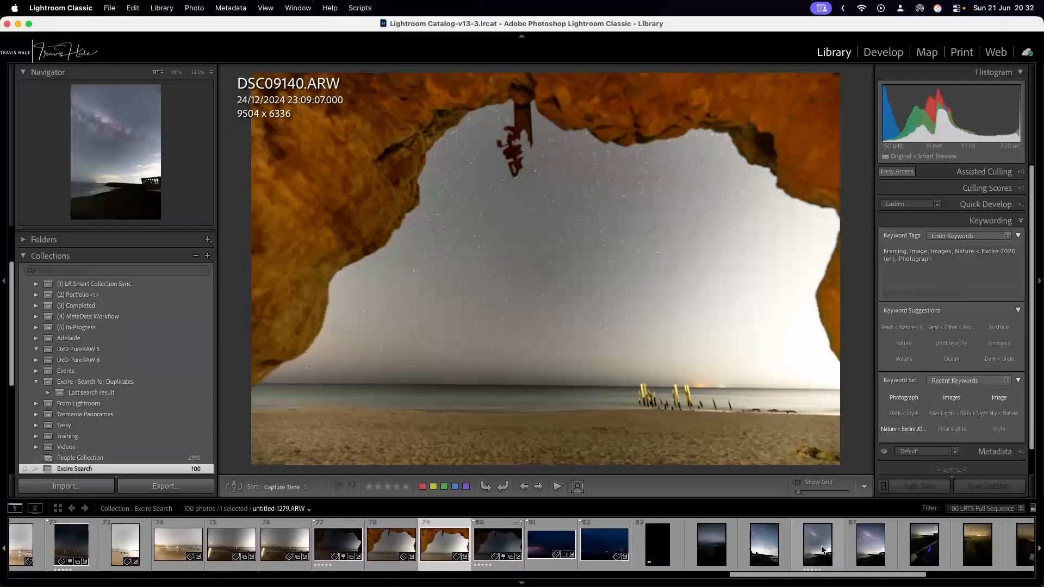
pyautogui.hscroll(-5, 823, 550)
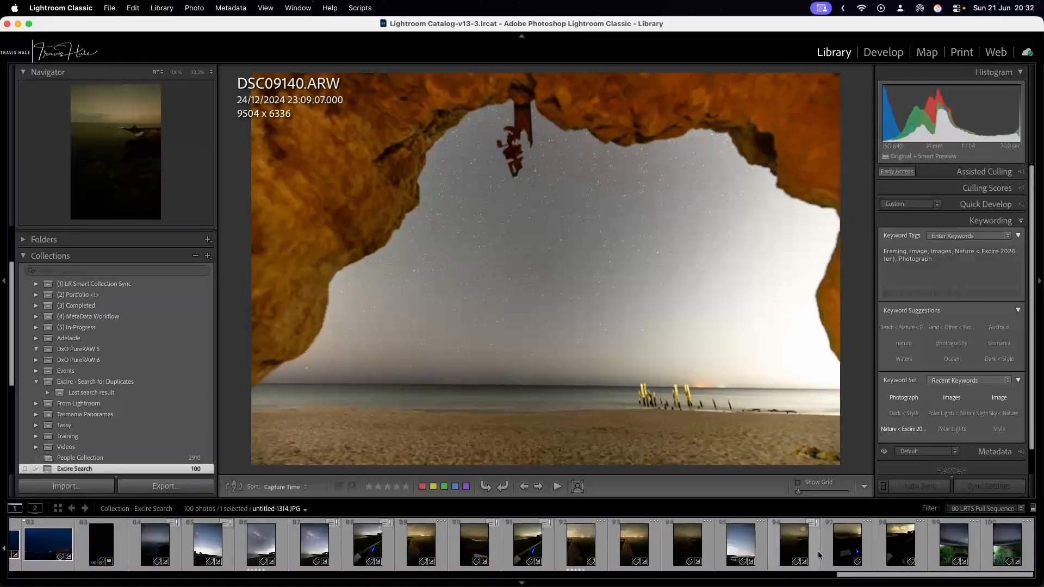
pyautogui.hscroll(-15, 820, 555)
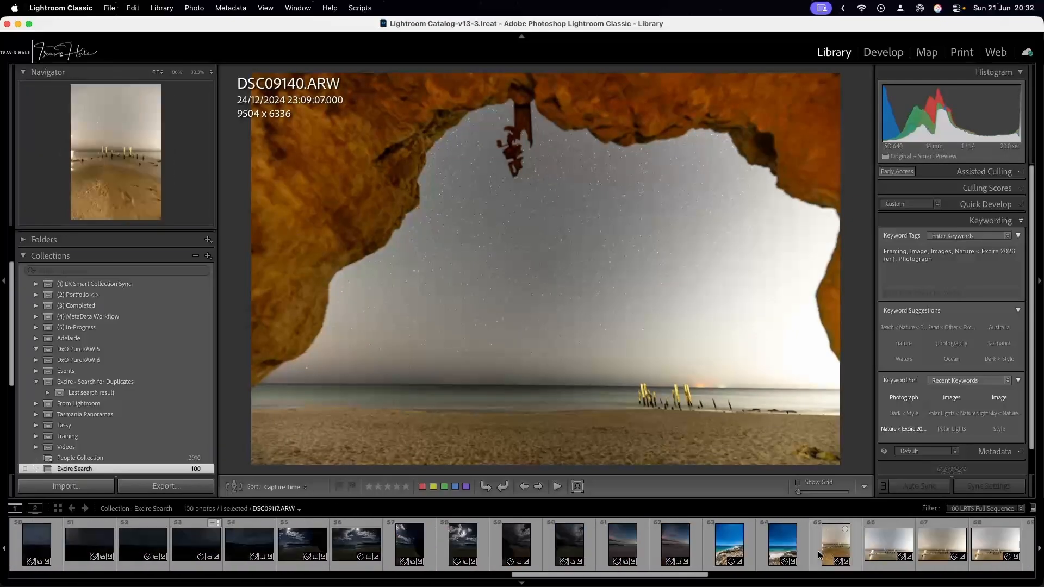
pyautogui.hscroll(-12, 820, 555)
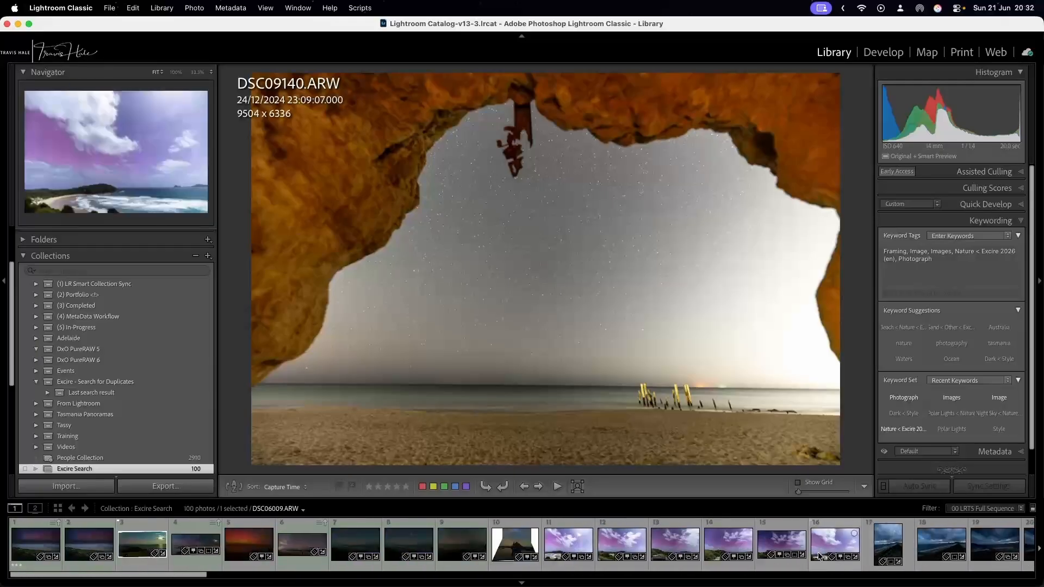
pyautogui.click(248, 542)
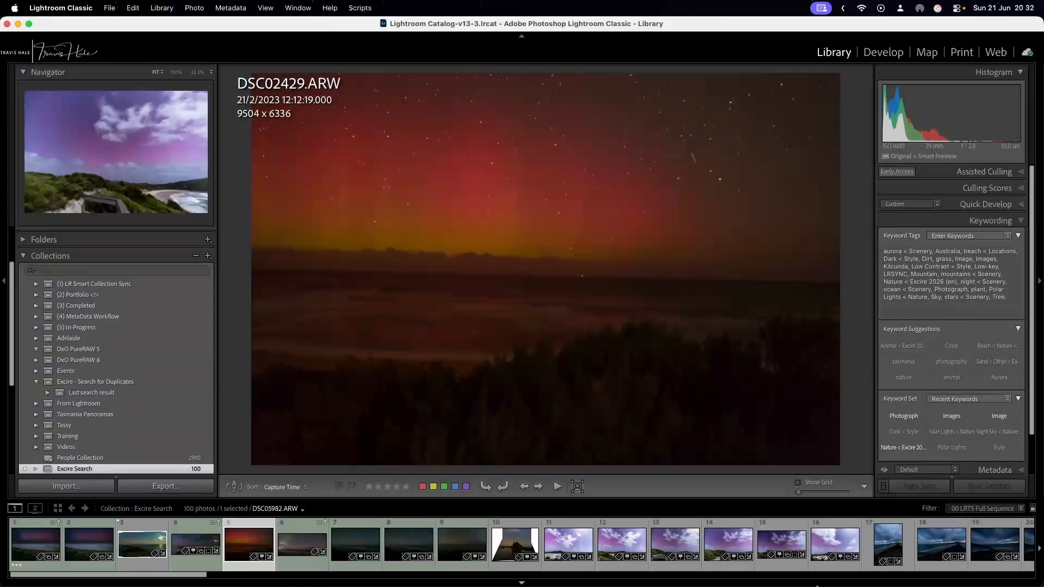
# Open the Excire Search Panel for the red aurora photo and start Search for Duplicates from it.
pyautogui.moveTo(804, 584)
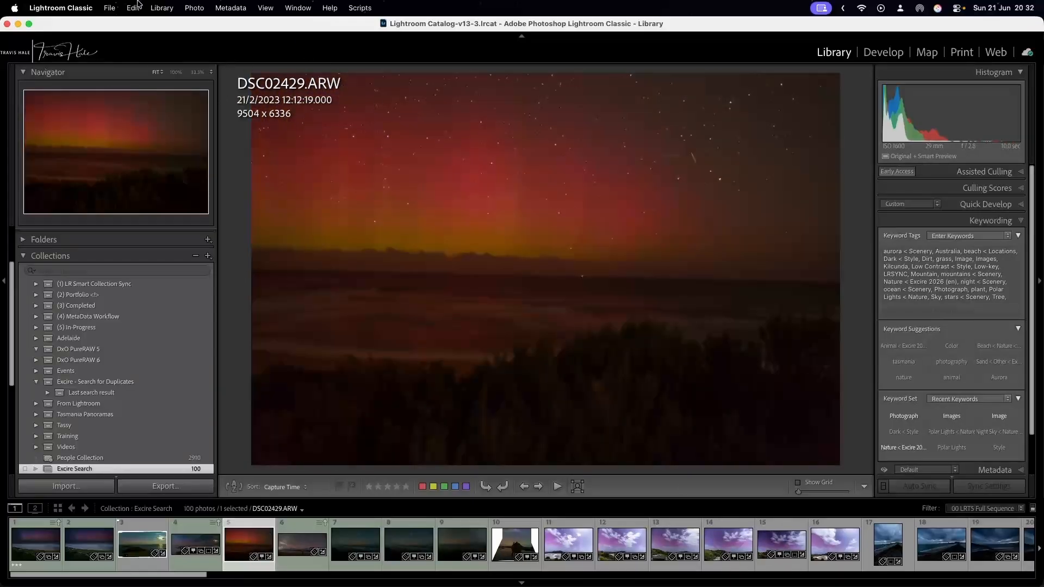
pyautogui.click(155, 8)
pyautogui.moveTo(226, 457)
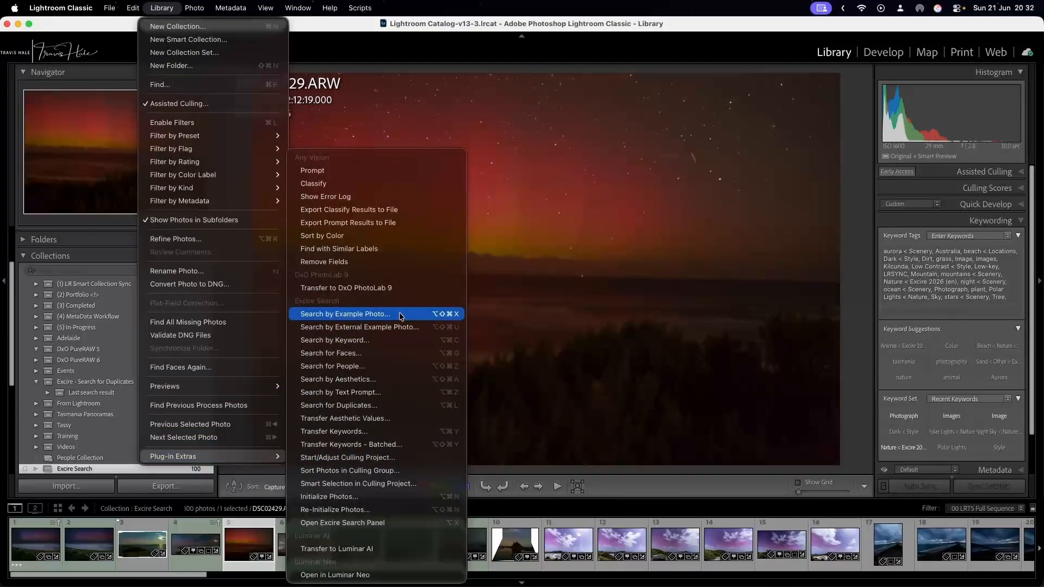
pyautogui.click(385, 522)
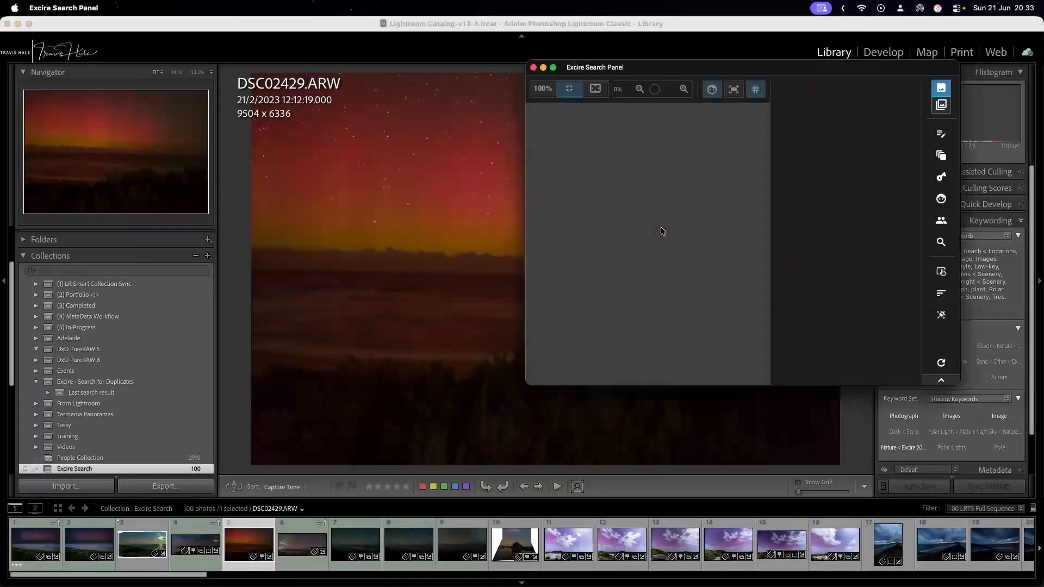
pyautogui.moveTo(754, 71); pyautogui.dragTo(775, 48)
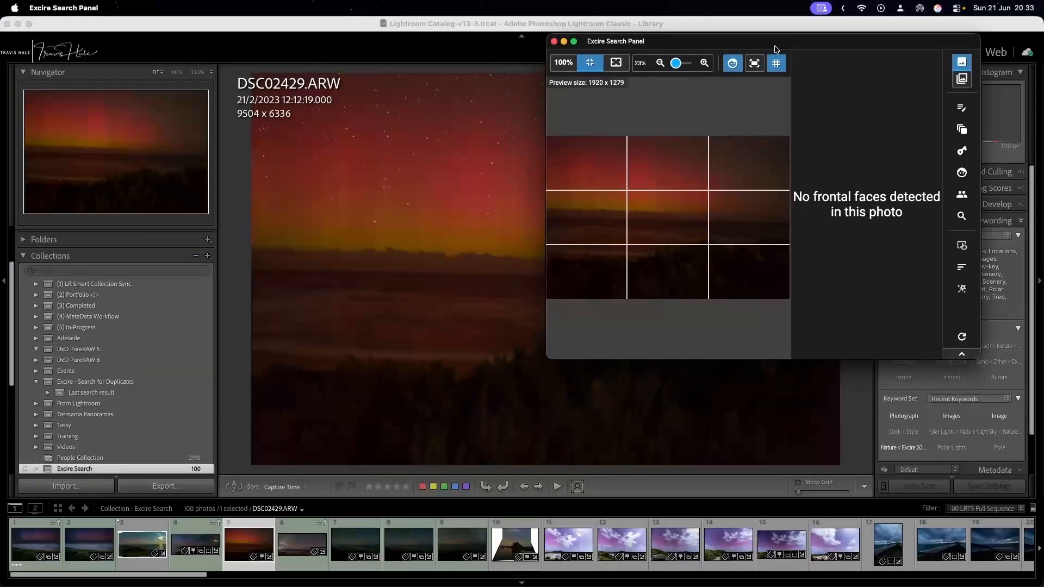
pyautogui.click(963, 130)
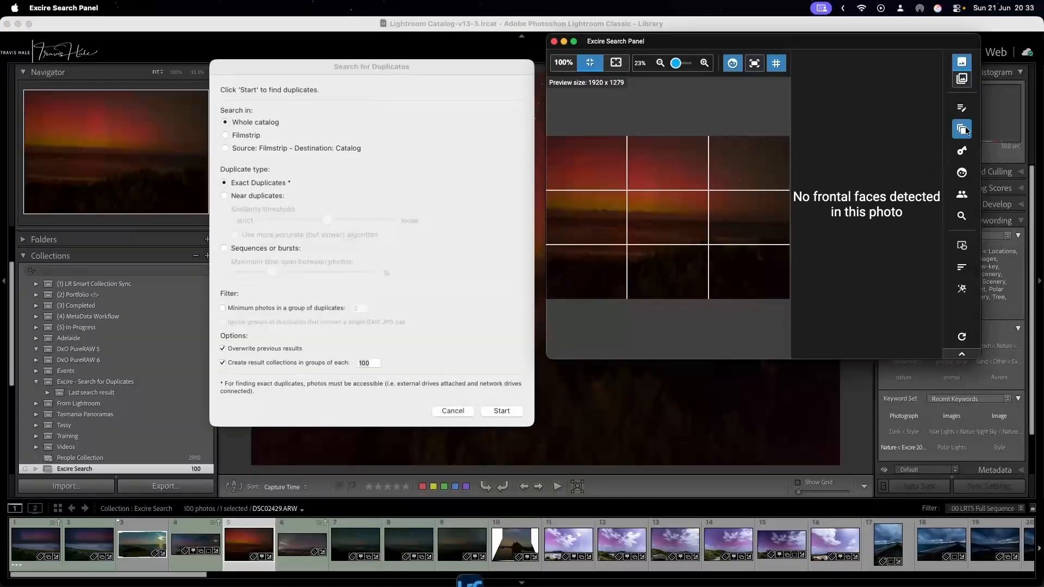
# Run the duplicate search across the whole catalog for near duplicates, with the similarity threshold moved towards strict.
pyautogui.click(278, 120)
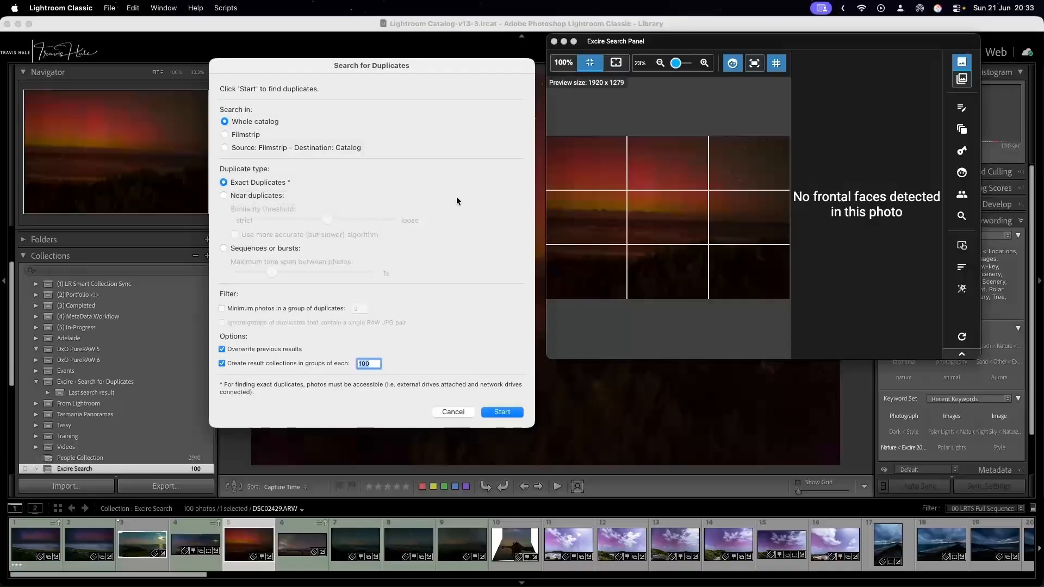
pyautogui.click(249, 195)
pyautogui.click(250, 184)
pyautogui.click(265, 194)
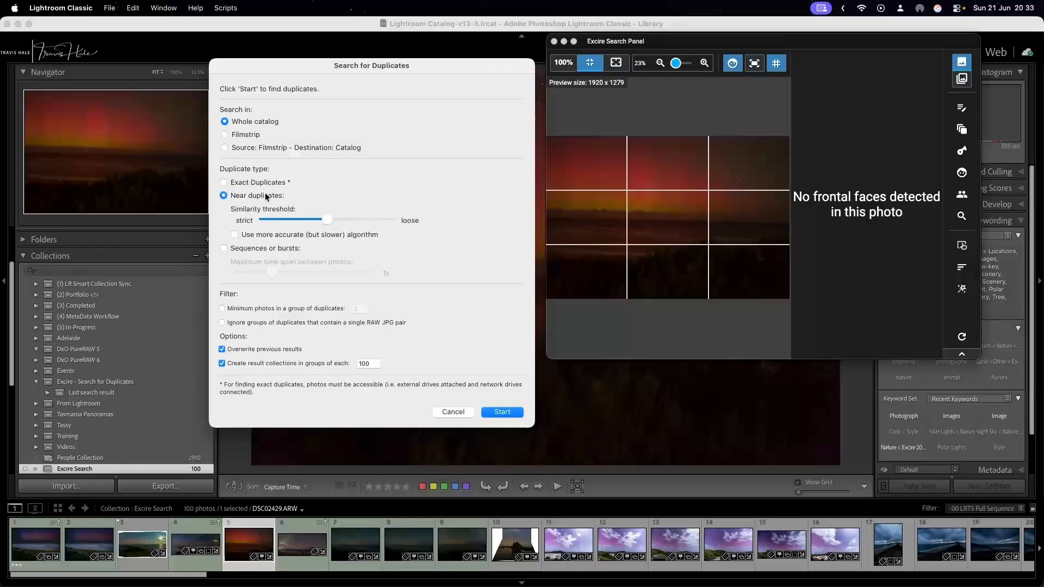
pyautogui.moveTo(324, 218); pyautogui.dragTo(239, 219)
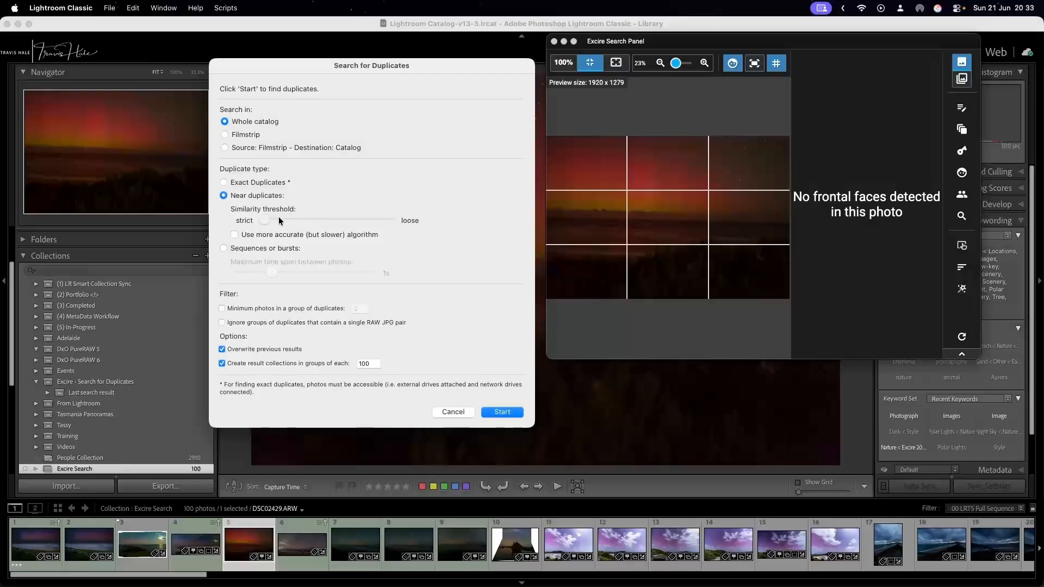
pyautogui.moveTo(281, 220); pyautogui.dragTo(290, 220)
pyautogui.click(514, 412)
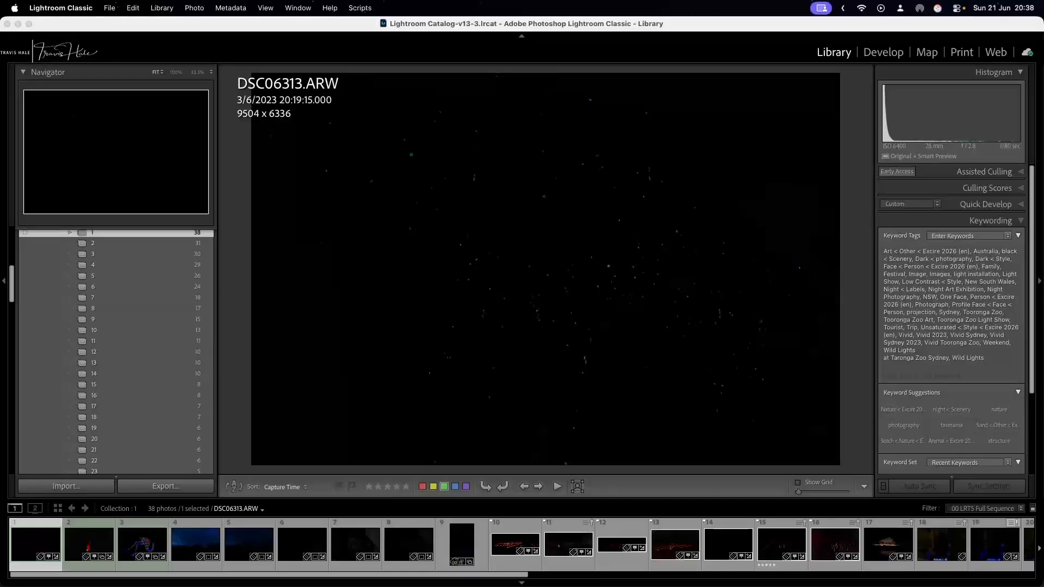
# View the near-duplicate result collections 2, 3 and 4, then return to the beach jetty shots in collection 2.
pyautogui.click(99, 243)
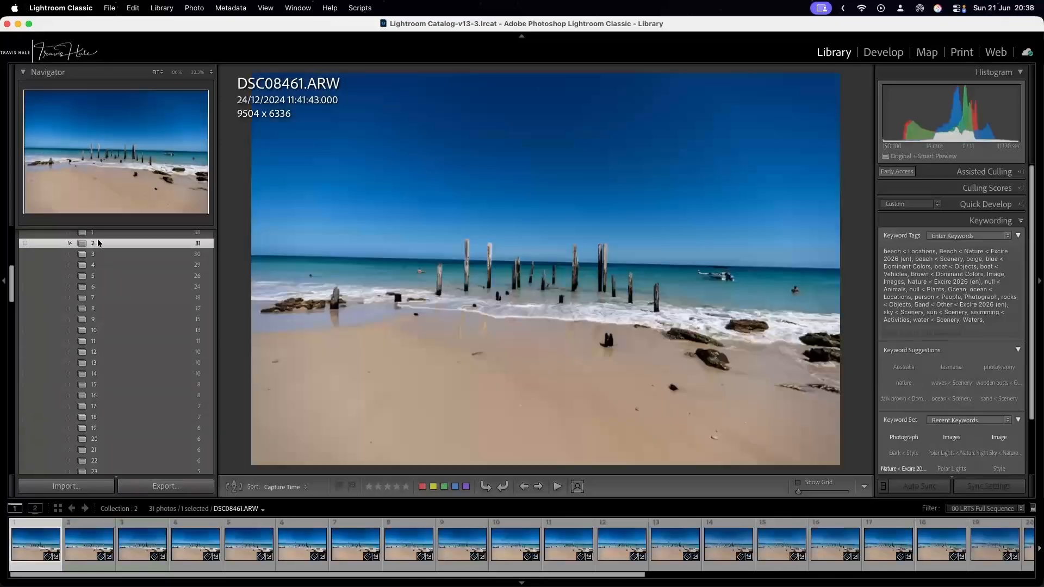
pyautogui.click(100, 252)
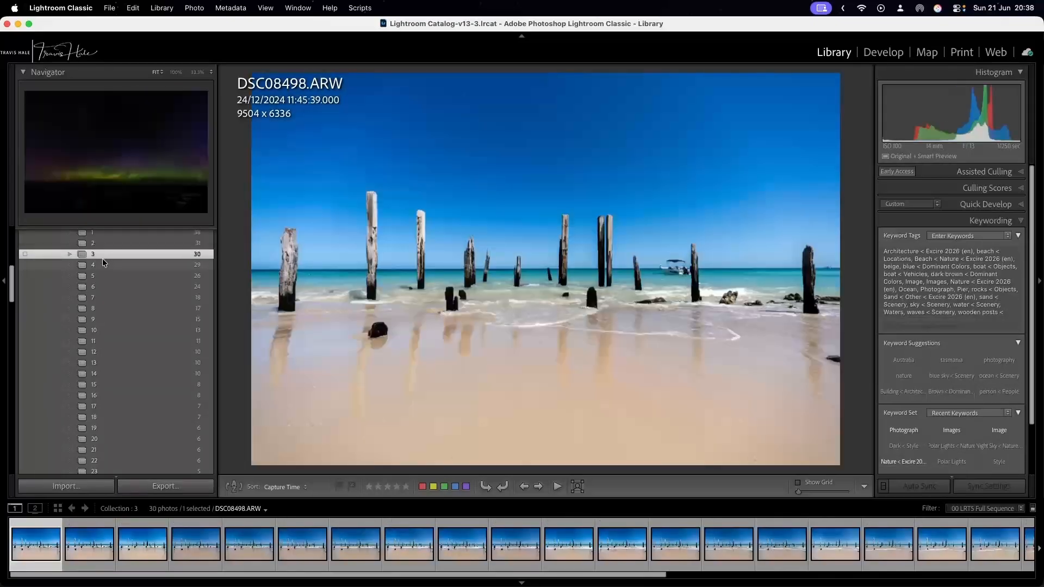
pyautogui.click(102, 262)
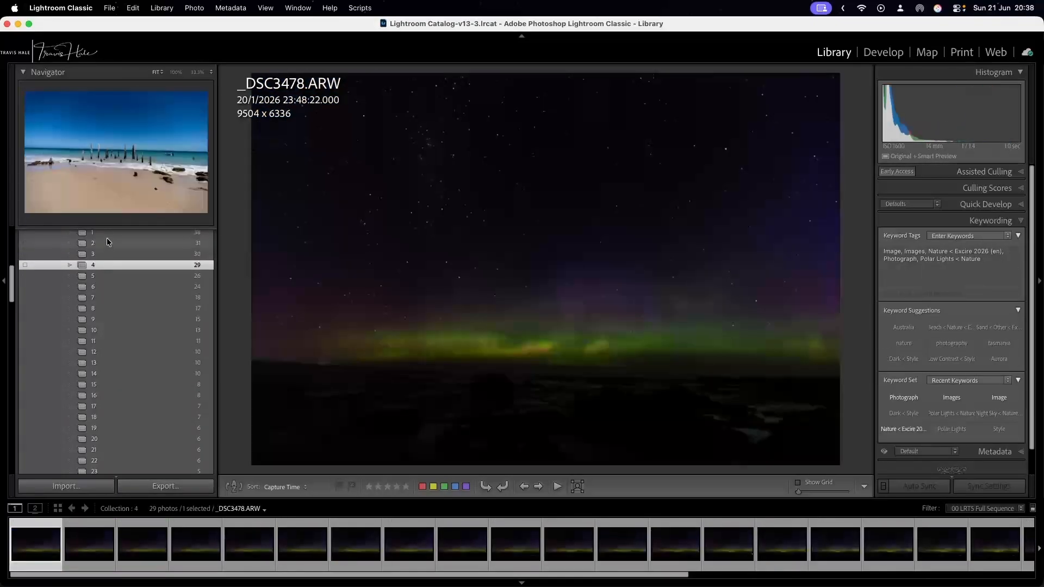
pyautogui.click(107, 239)
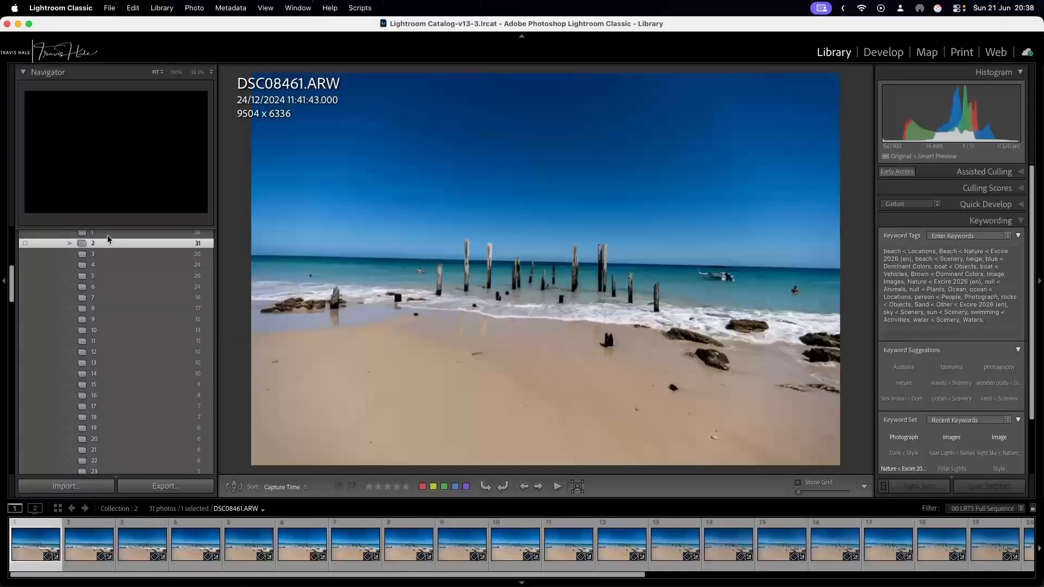
# View the near-duplicate result collections 1 and 31.
pyautogui.click(107, 235)
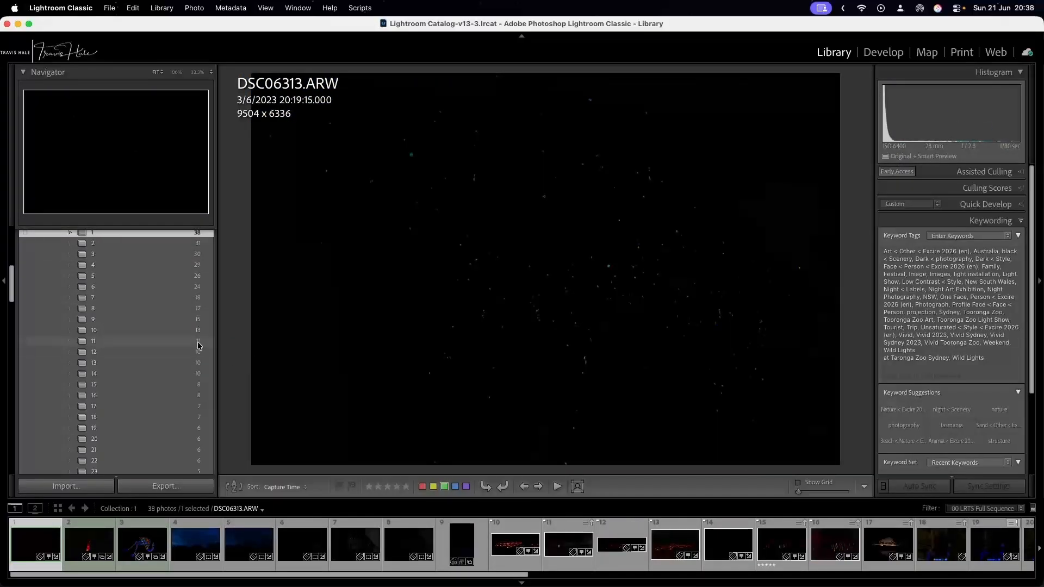
pyautogui.scroll(-7, 199, 346)
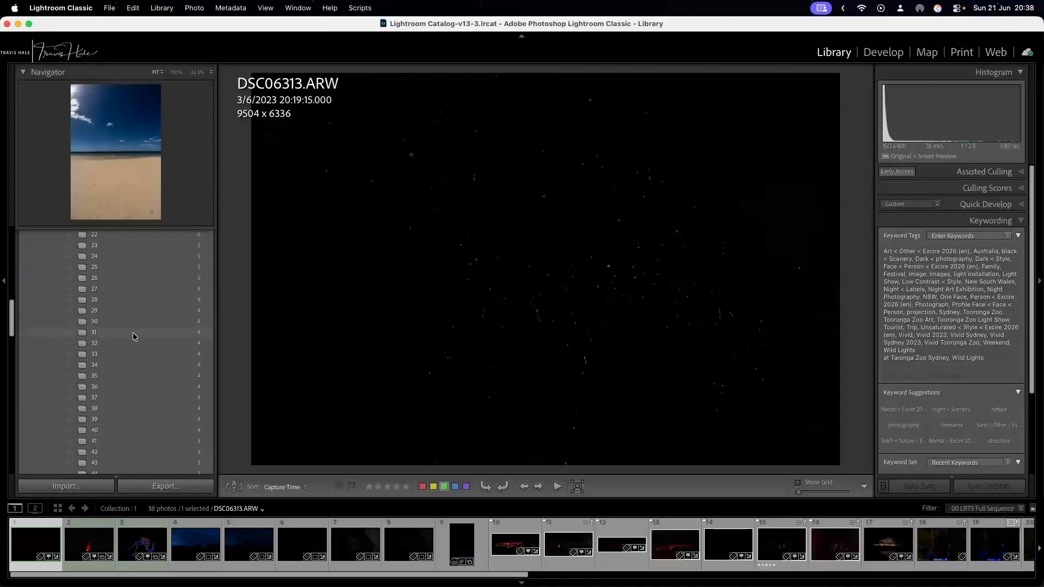
pyautogui.click(133, 333)
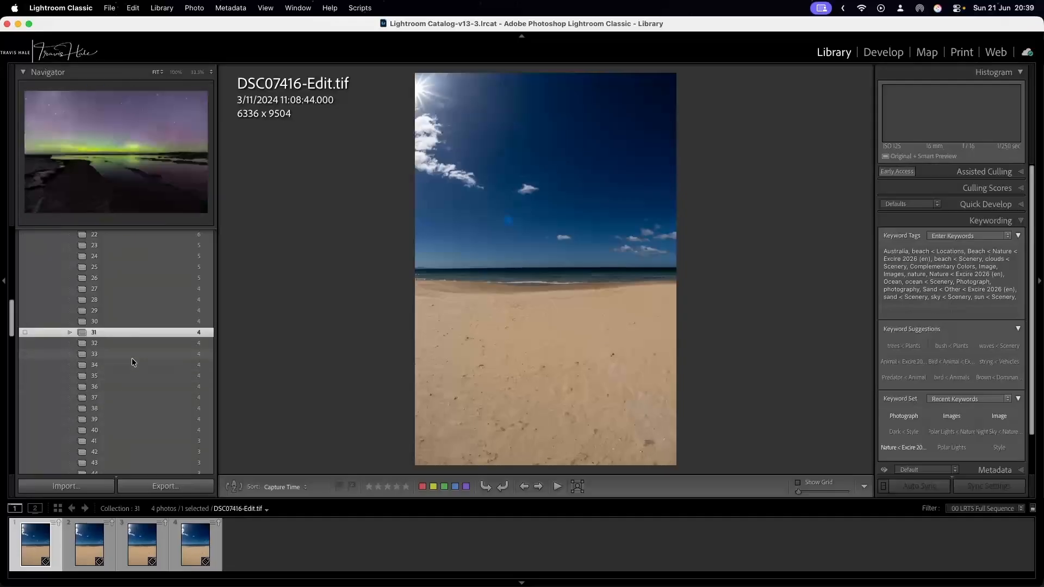
pyautogui.scroll(15, 132, 358)
pyautogui.scroll(-10, 133, 357)
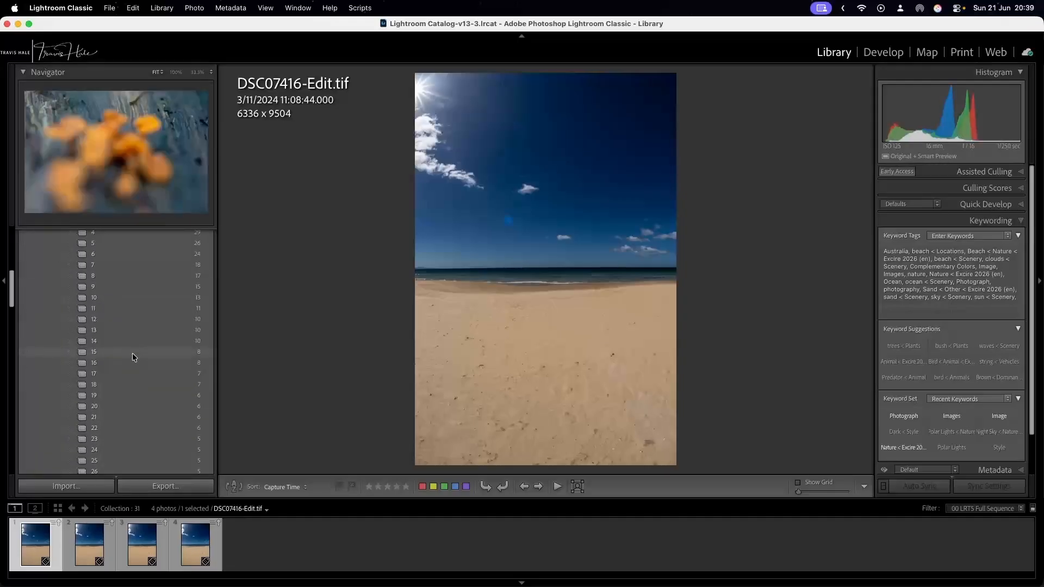
pyautogui.scroll(2, 133, 321)
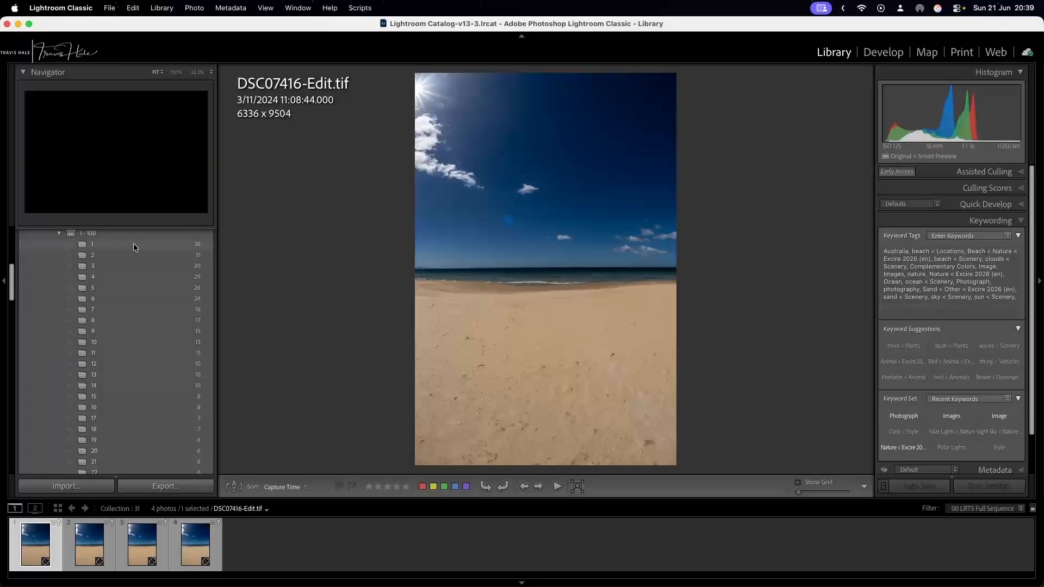
# Return to result collection 1 and compare Lightfall-00271-Edit.tif with Lightfall-00296-Edit.tif, ending on the candle field photo Lightfall-00271-Edit.tif.
pyautogui.click(134, 245)
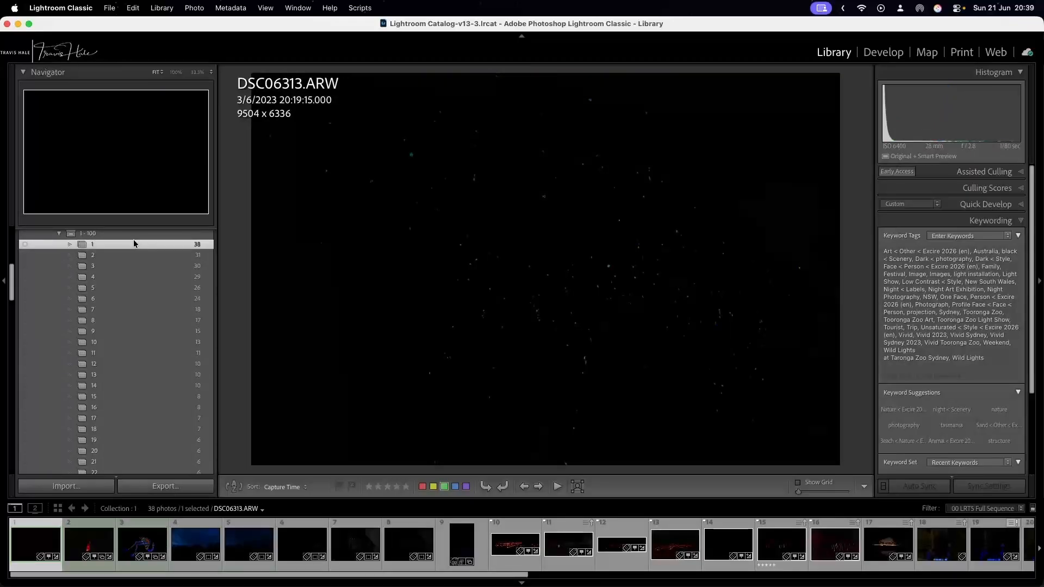
pyautogui.click(517, 544)
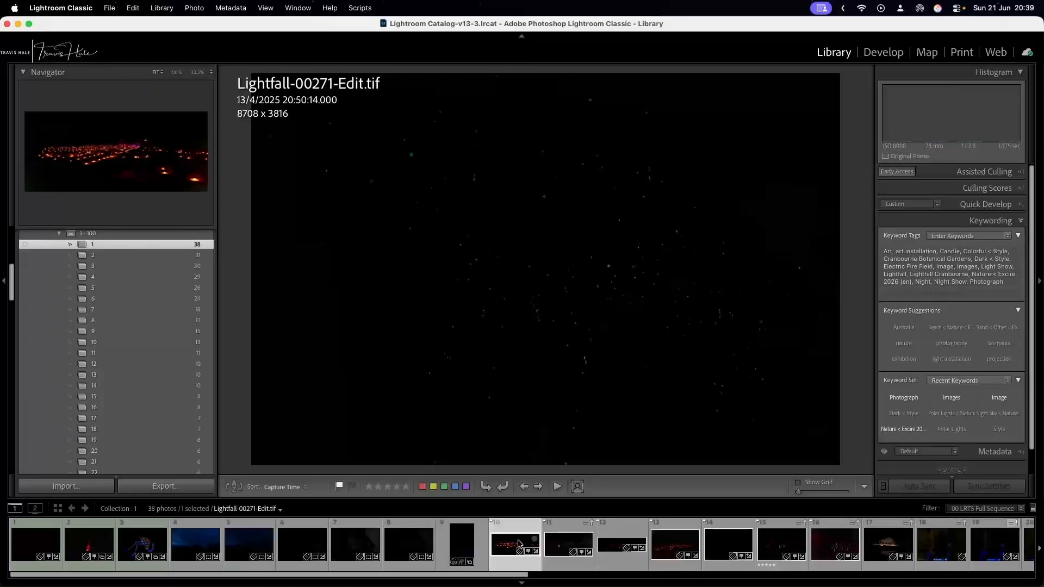
pyautogui.click(568, 543)
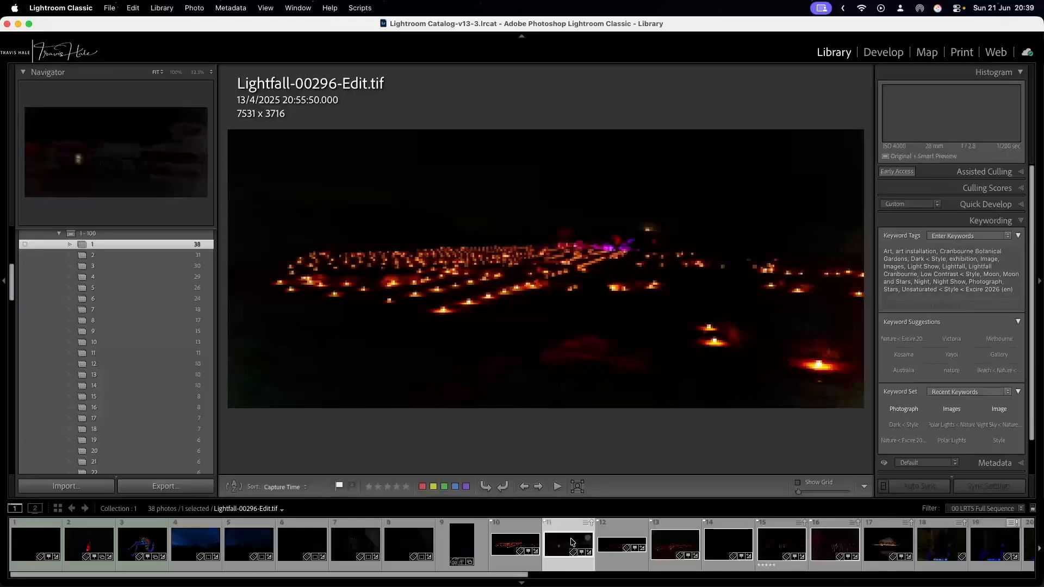
pyautogui.click(518, 543)
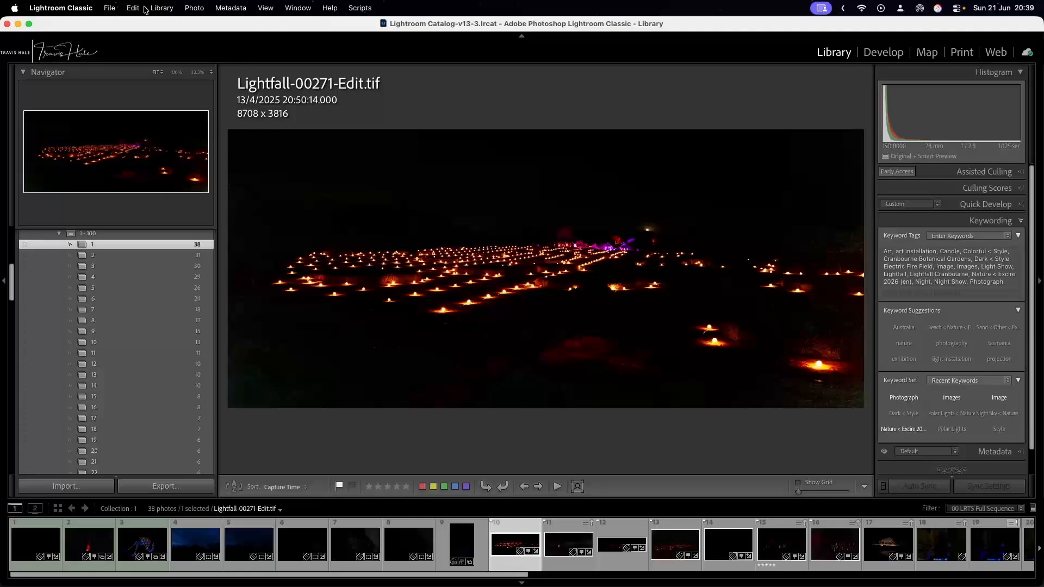
pyautogui.click(163, 8)
pyautogui.moveTo(212, 456)
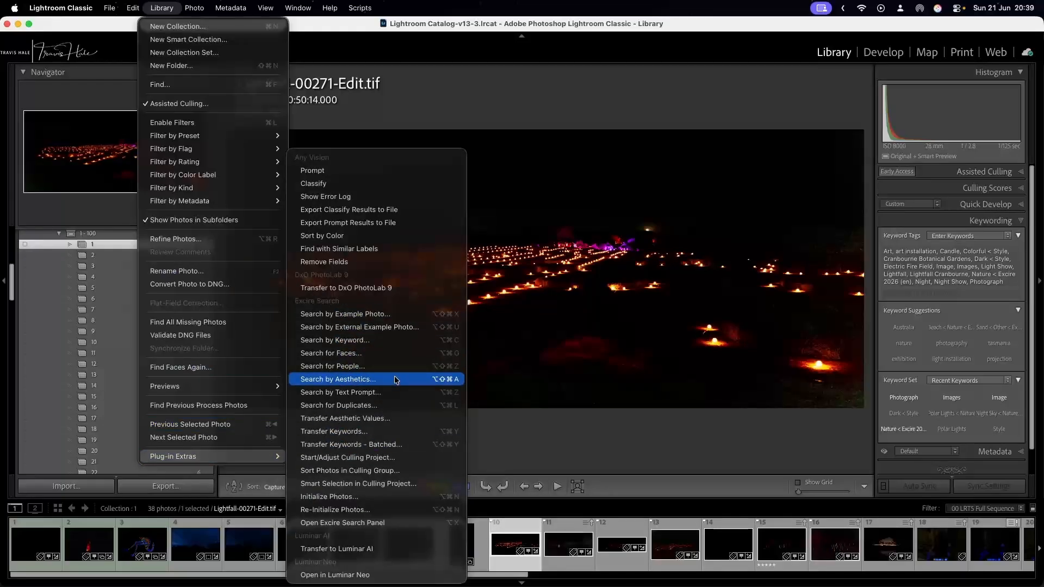
pyautogui.click(389, 405)
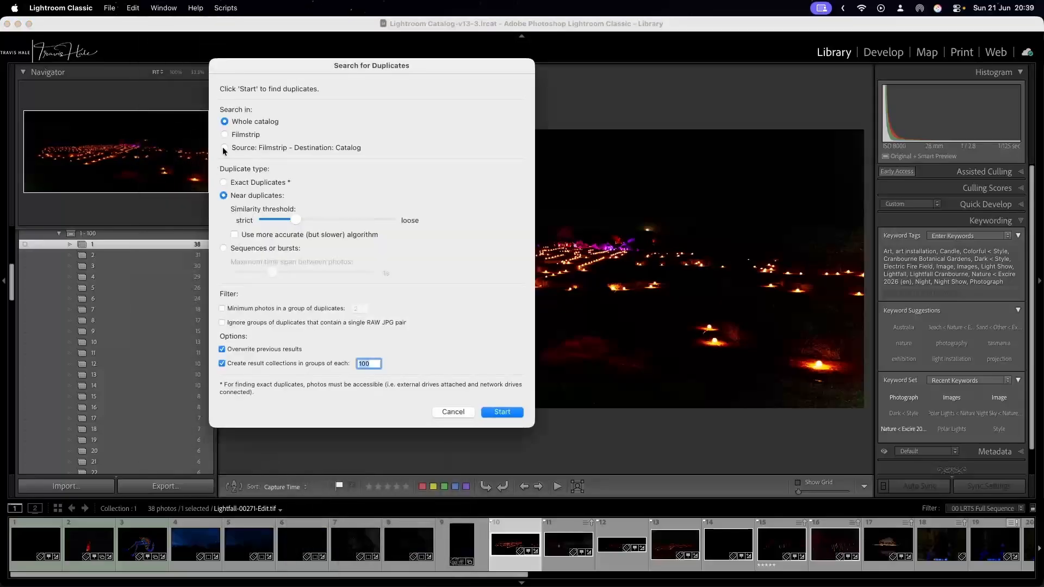
pyautogui.click(249, 182)
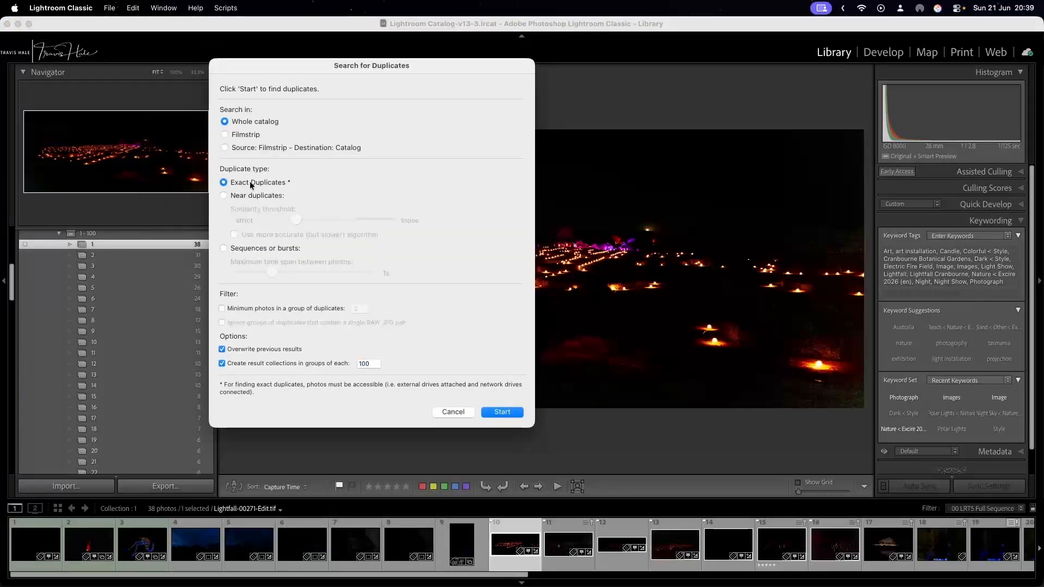
pyautogui.click(252, 196)
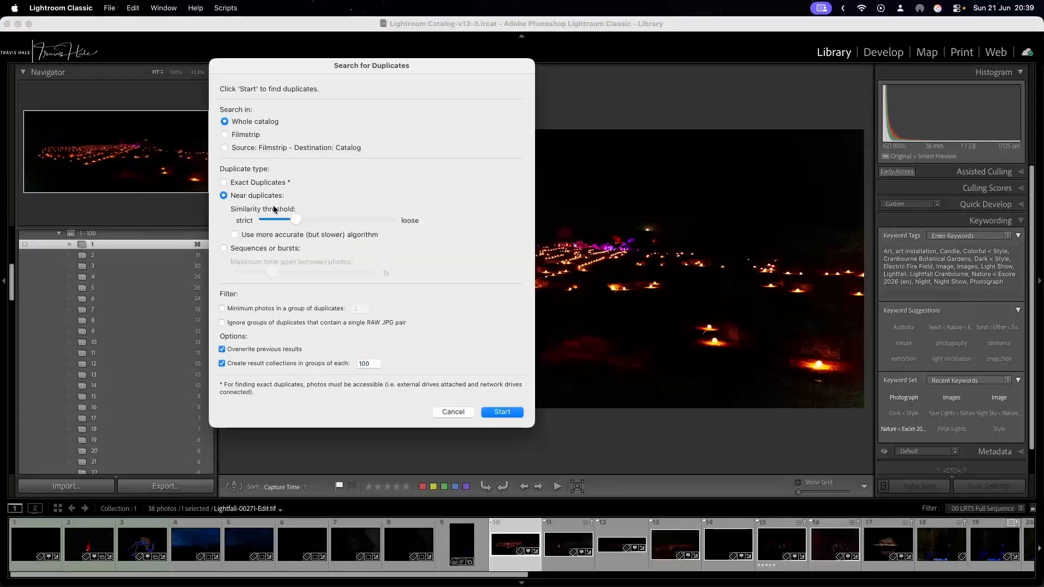
pyautogui.moveTo(271, 217); pyautogui.dragTo(243, 213)
pyautogui.click(455, 415)
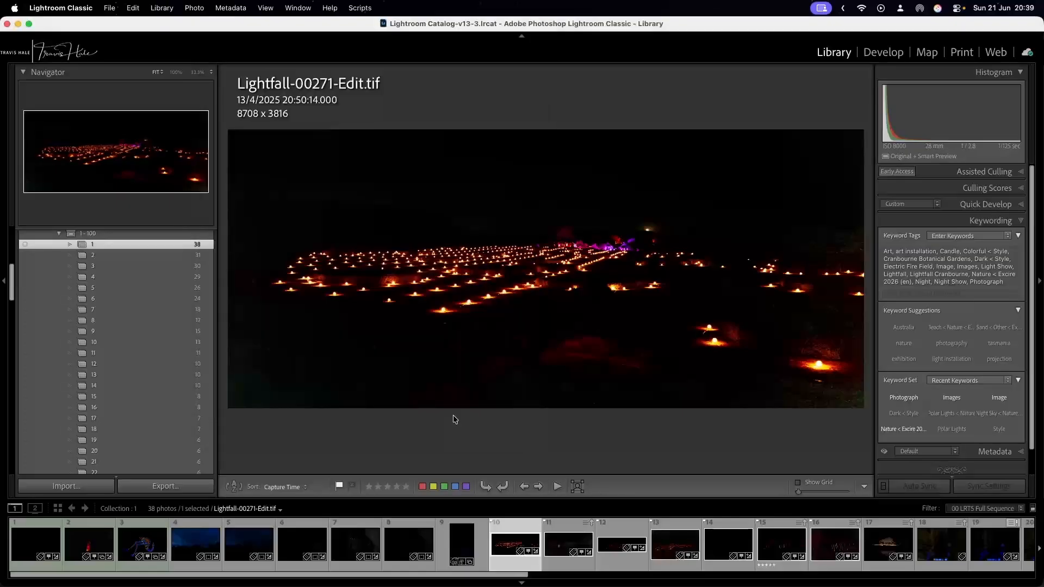
# Show All Photographs in the catalog with the candle field photo still selected.
pyautogui.scroll(8, 139, 354)
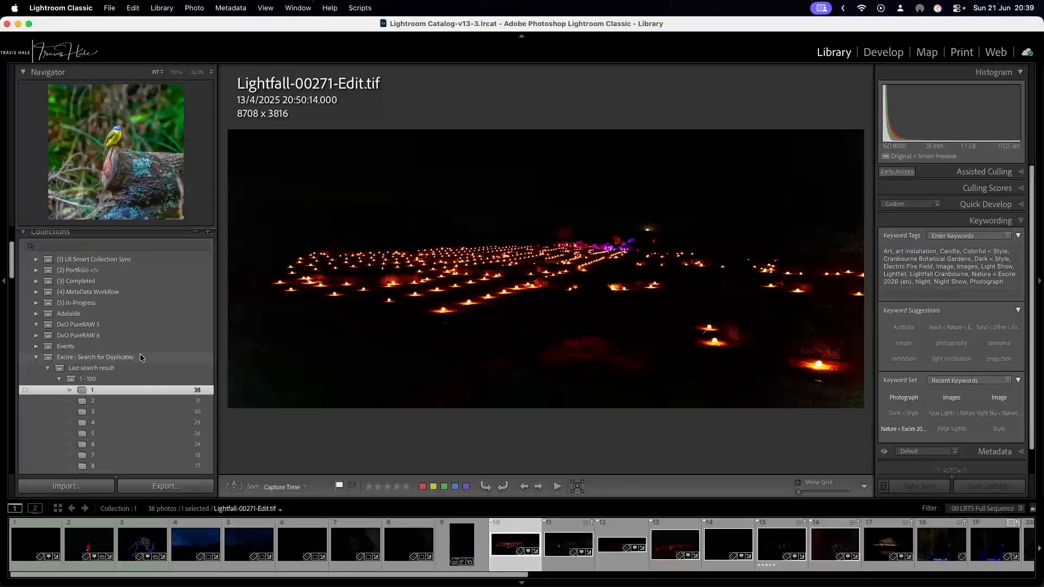
pyautogui.scroll(3, 139, 354)
pyautogui.click(101, 246)
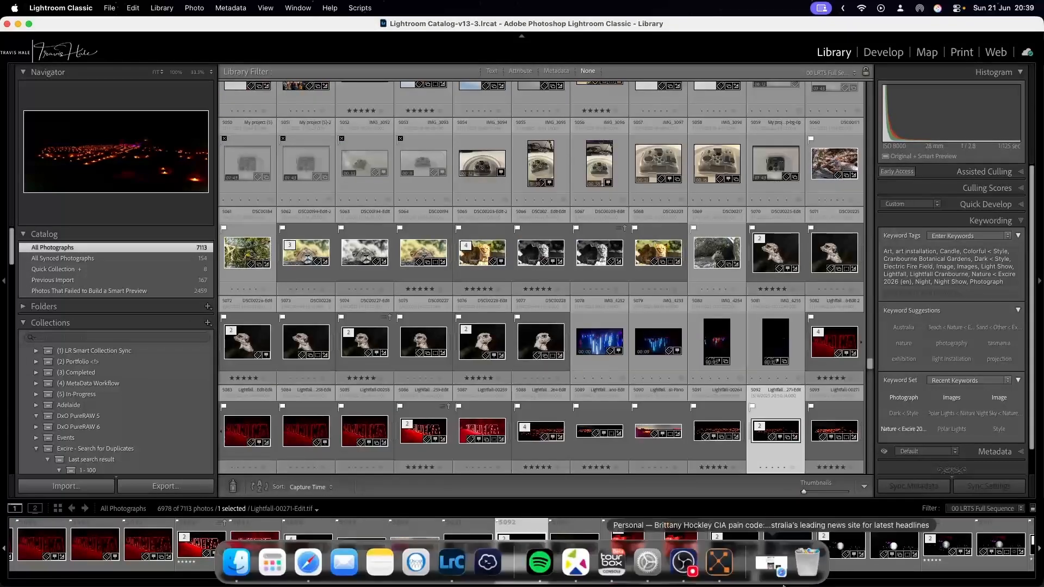
pyautogui.click(729, 565)
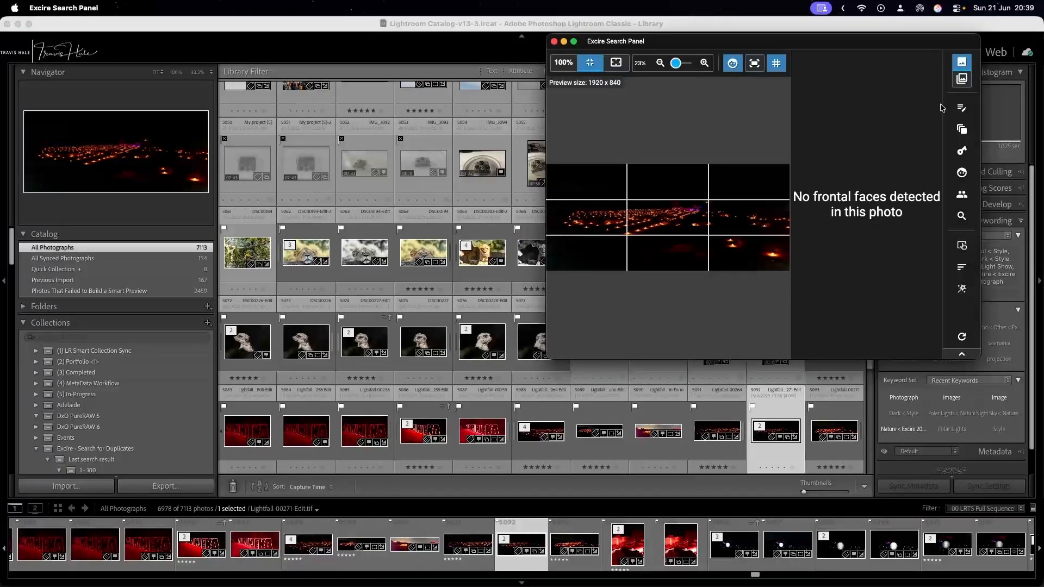
pyautogui.click(961, 108)
pyautogui.click(439, 248)
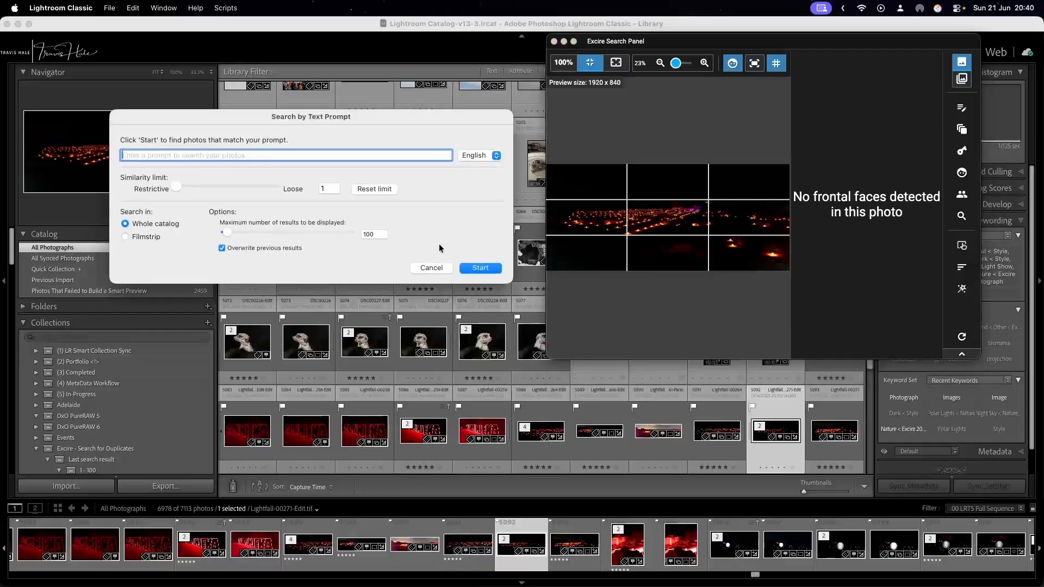
pyautogui.click(430, 268)
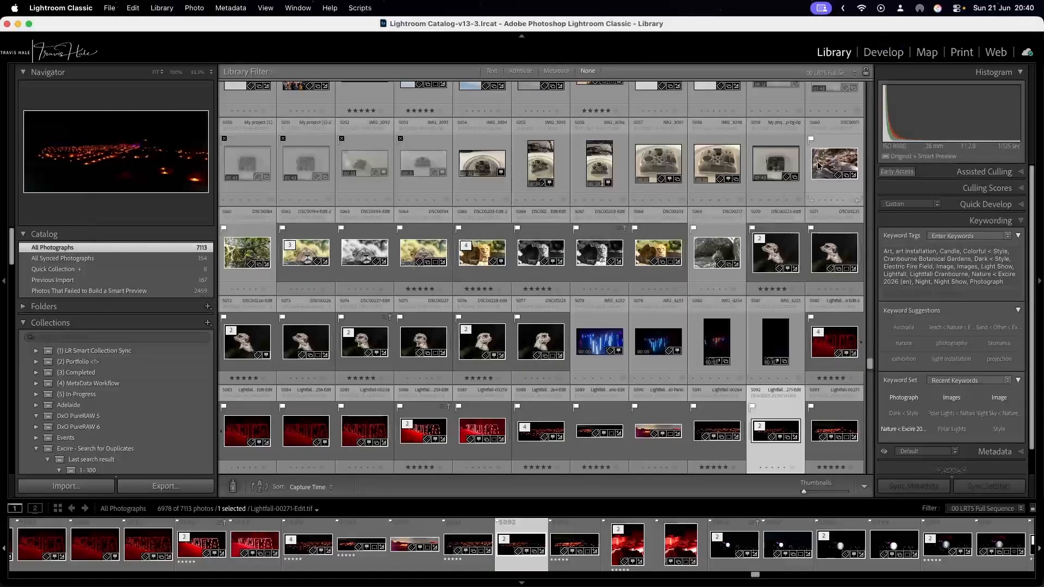
# Search the whole catalog by photo content using the candle field photo as the example, and view the resulting light-stick photo Lightfall-00302-Edit.tif.
pyautogui.click(720, 563)
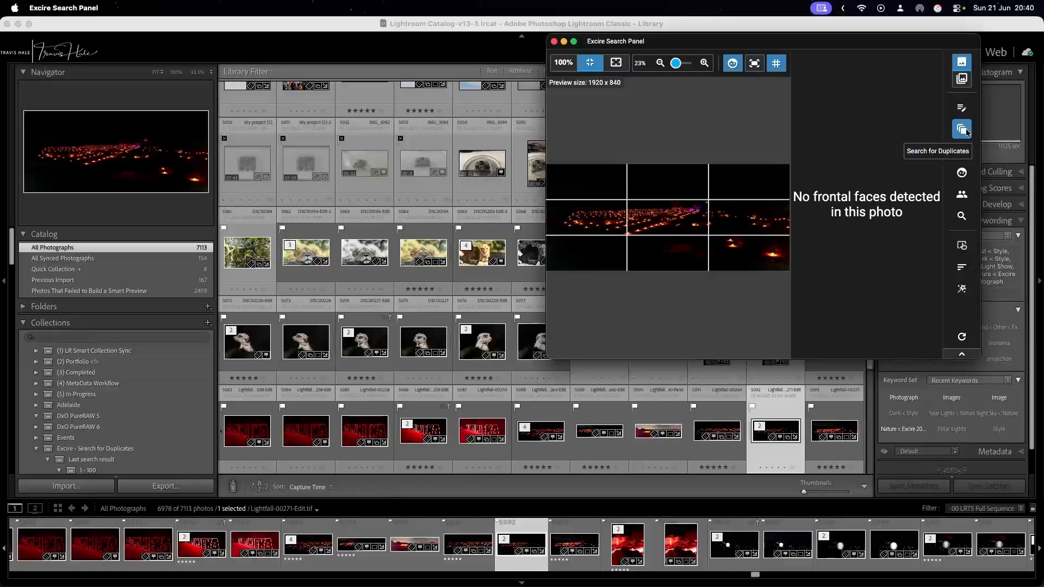
pyautogui.click(959, 216)
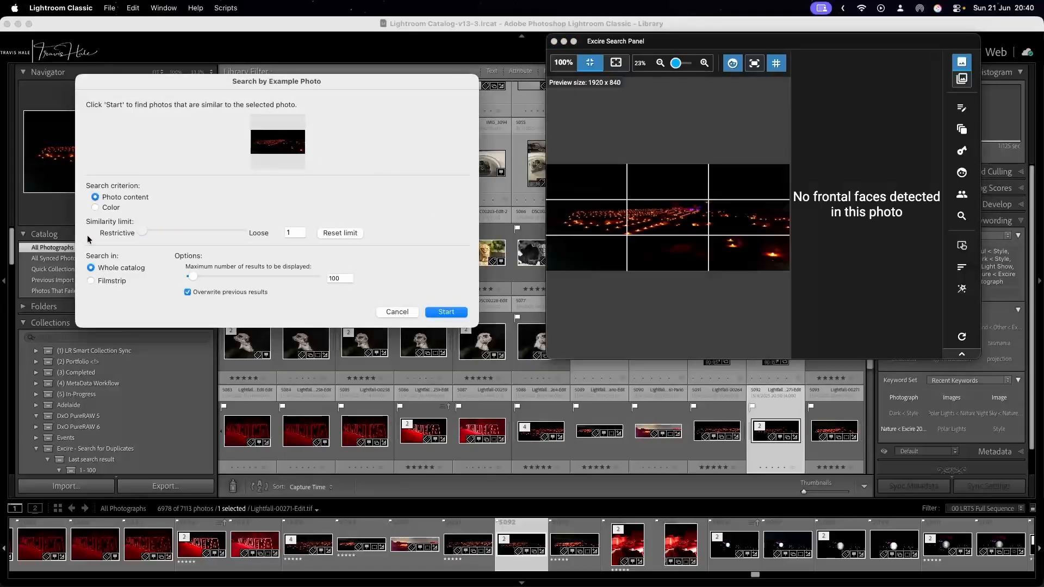
pyautogui.click(461, 312)
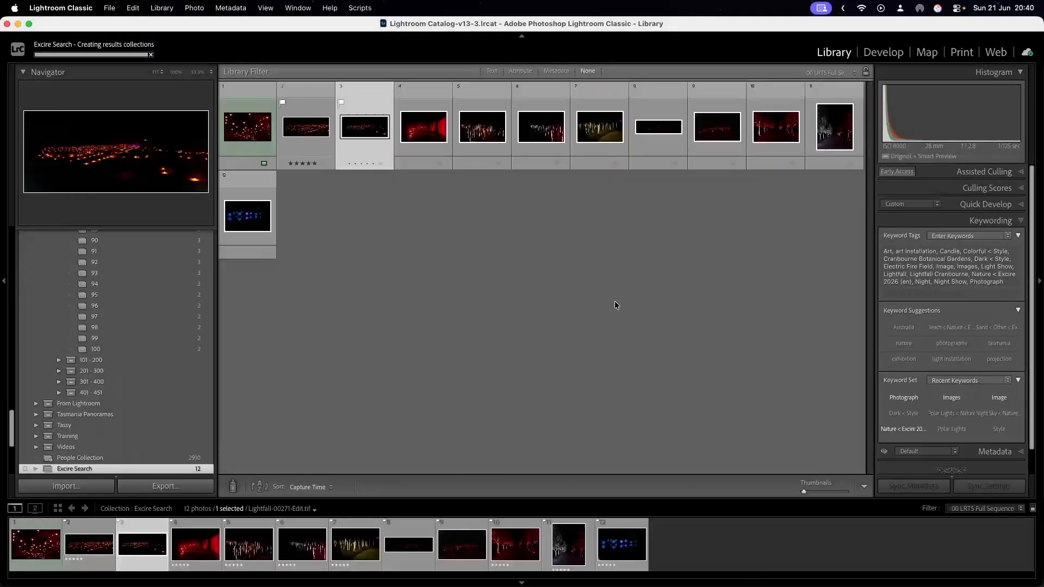
pyautogui.doubleClick(480, 131)
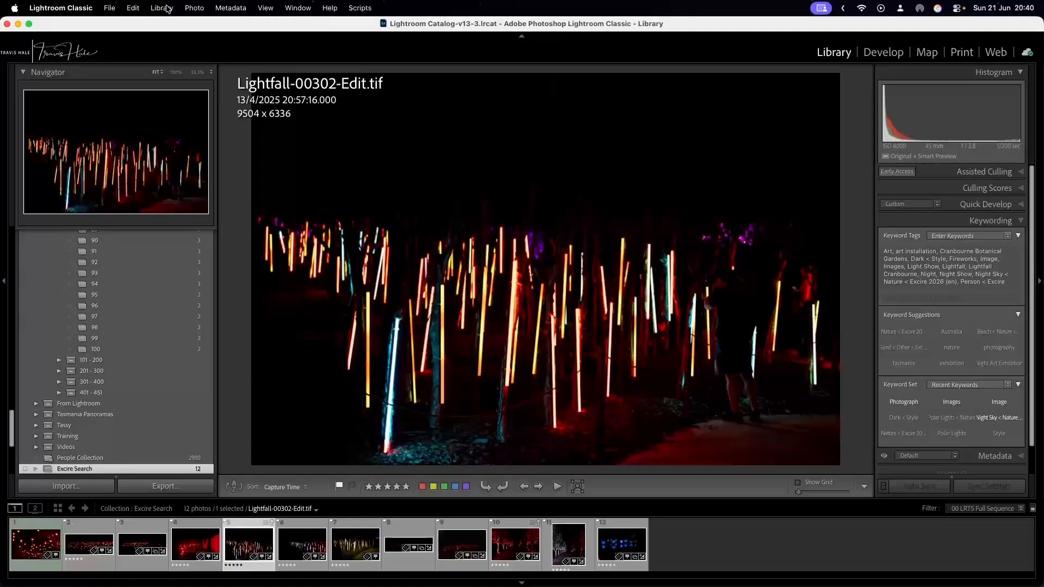
# Search the whole catalog by aesthetics for the most aesthetic photos, with at most 10 results displayed.
pyautogui.click(161, 8)
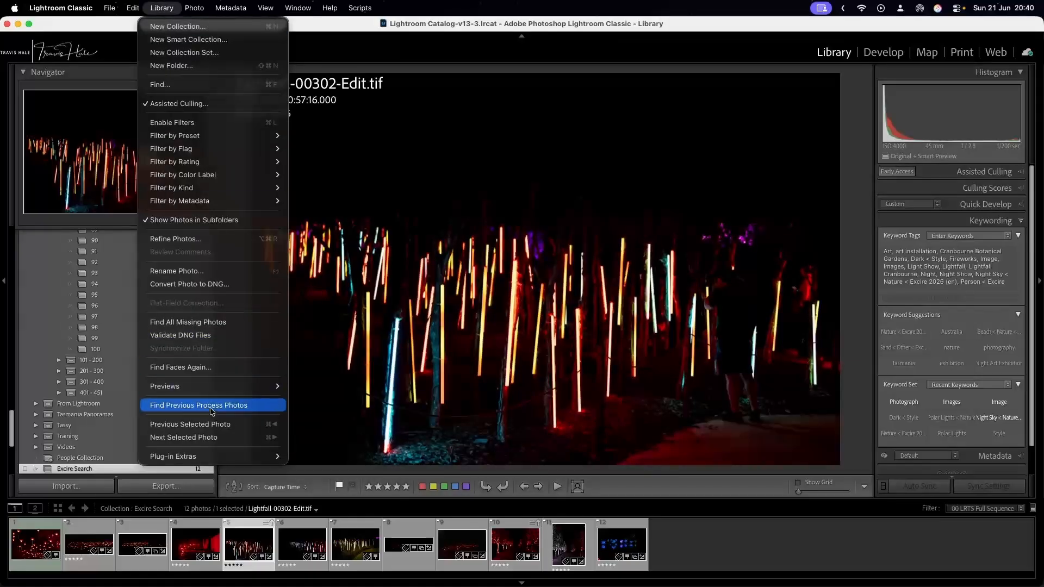
pyautogui.moveTo(210, 455)
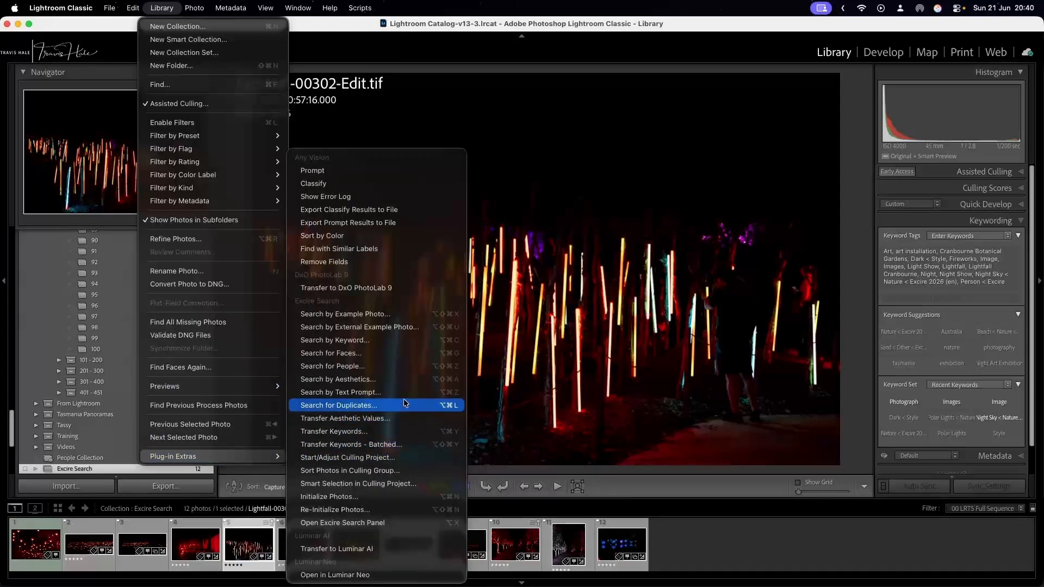
pyautogui.click(404, 380)
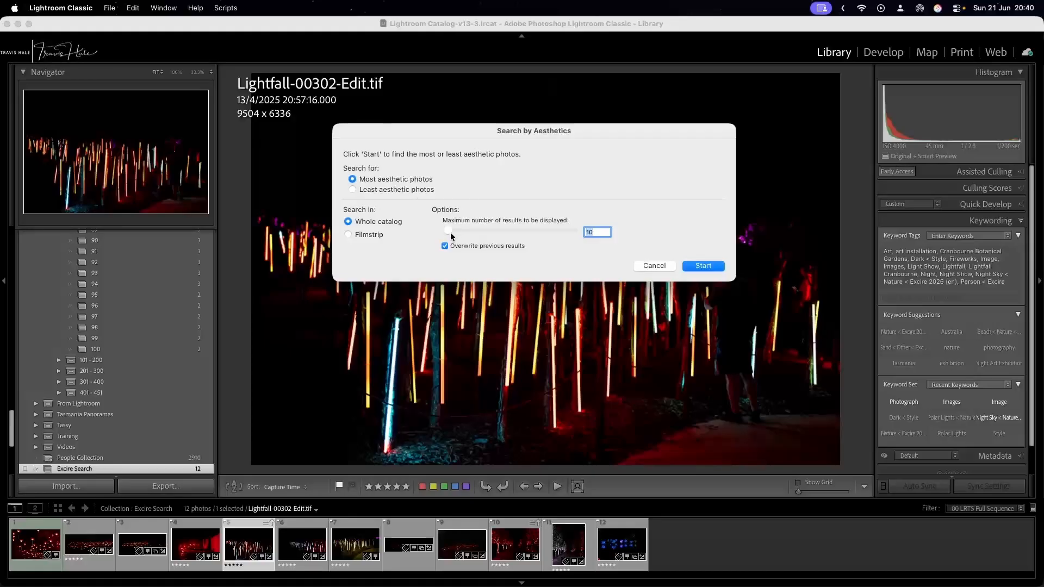
pyautogui.moveTo(450, 233)
pyautogui.mouseDown()
pyautogui.moveTo(547, 234)
pyautogui.moveTo(441, 237)
pyautogui.mouseUp()
pyautogui.click(707, 266)
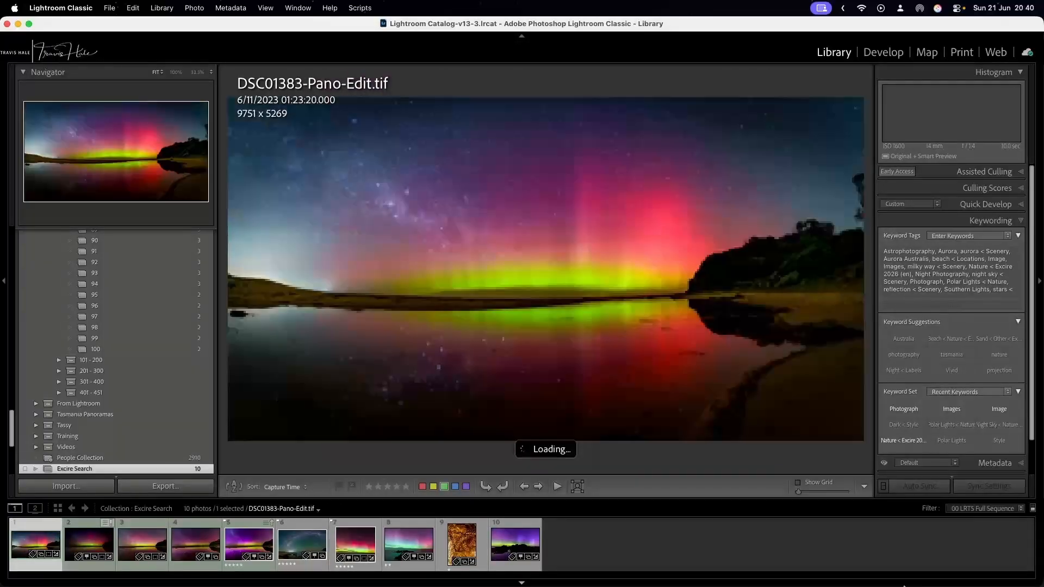
# Browse the most aesthetic photos from DSC01383-Pano-Edit.tif through to the last result.
pyautogui.moveTo(904, 585)
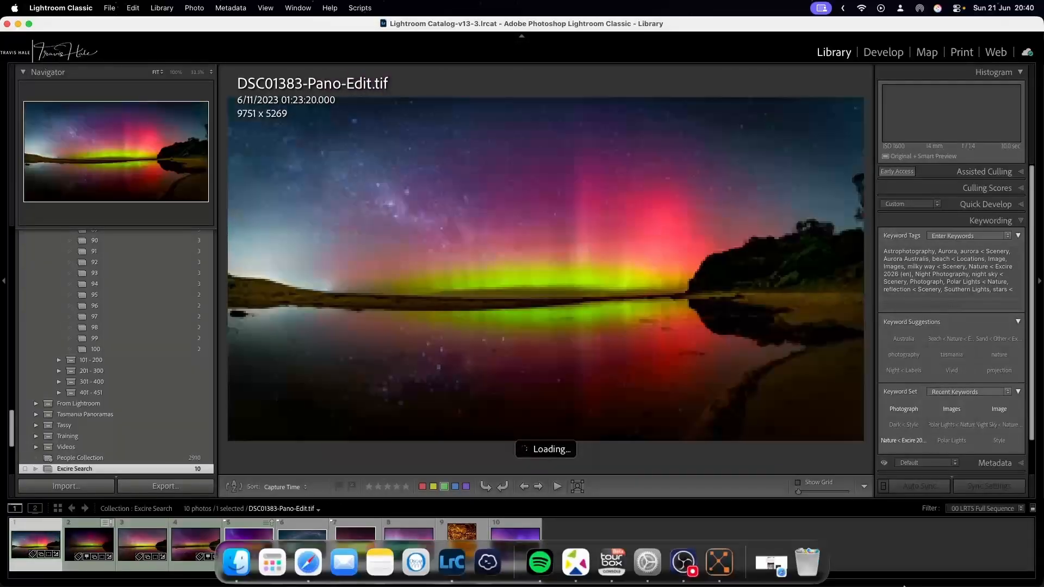
pyautogui.press('Right')
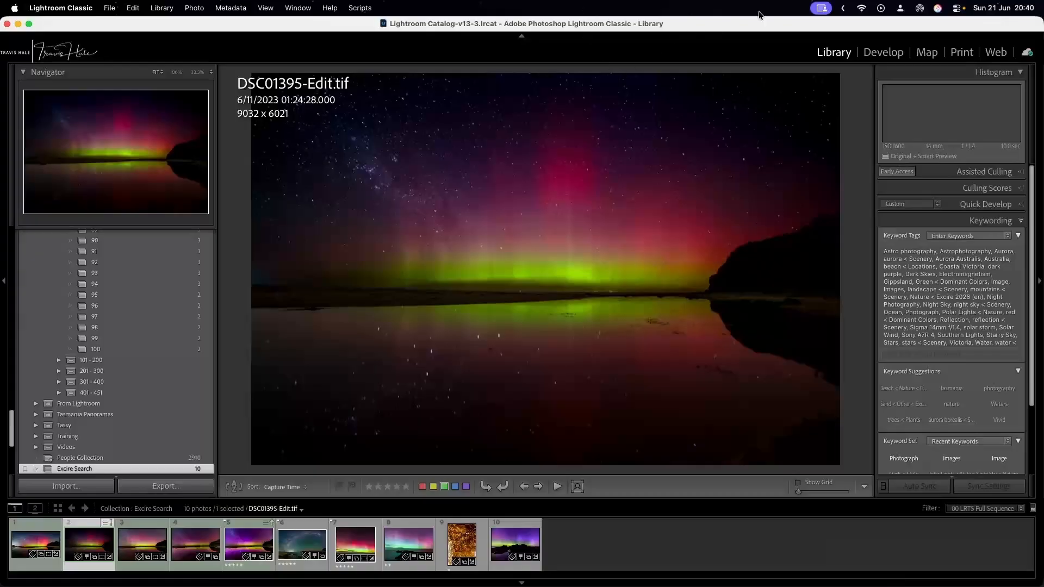
pyautogui.press('Right')
pyautogui.press('Right')
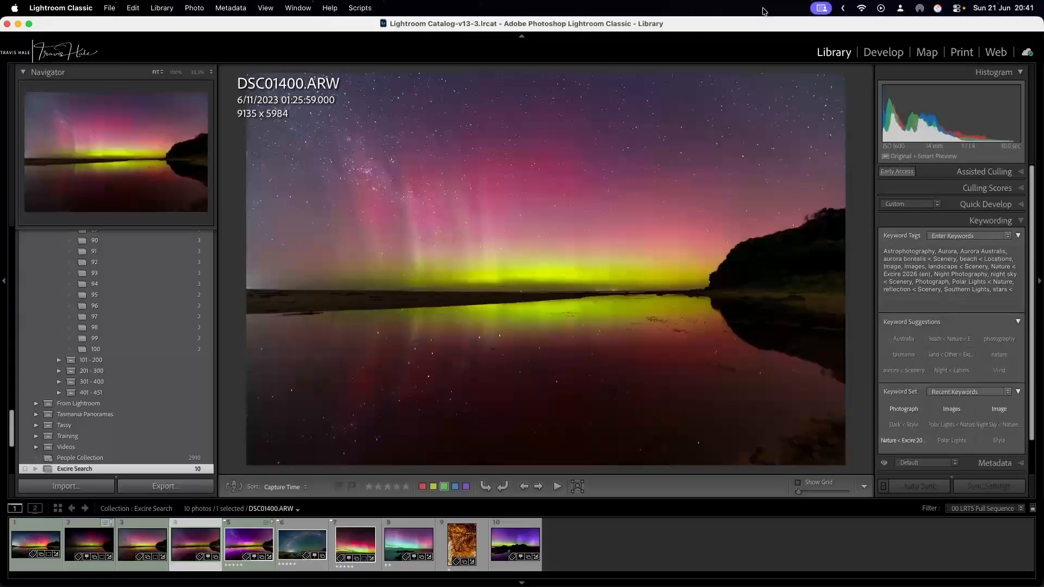
pyautogui.press('Right')
pyautogui.press('Right')
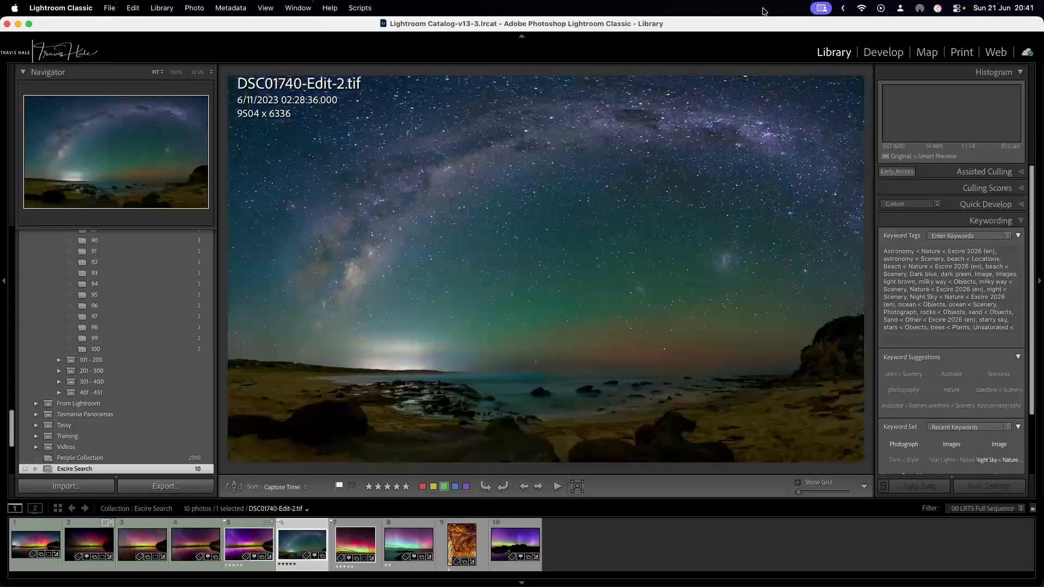
pyautogui.press('Right')
pyautogui.press('Right')
pyautogui.press('Right')
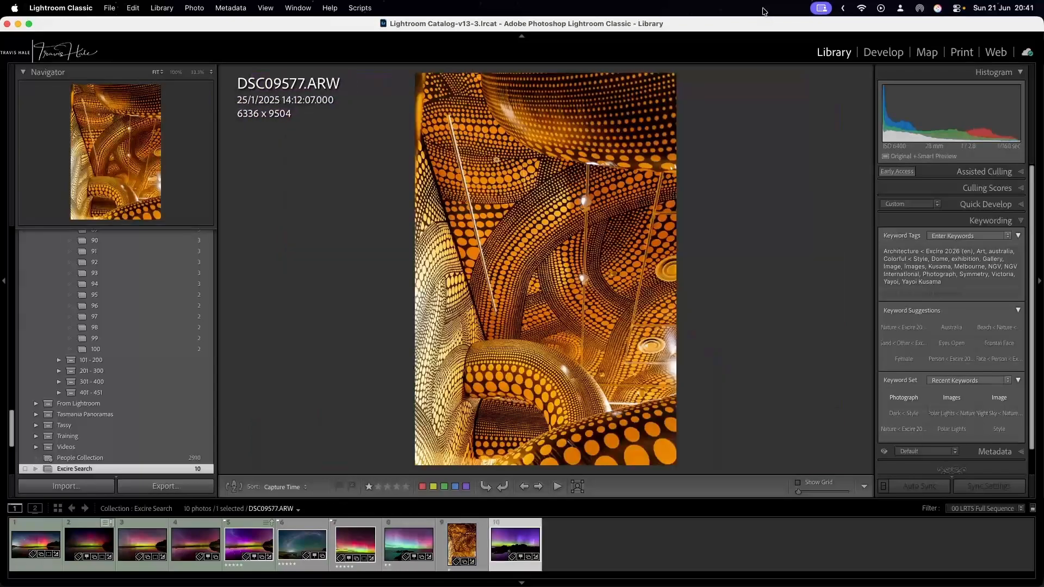
pyautogui.press('Right')
# Step back through the aesthetic results to the purple aurora reflection photo, DSC01740-Edit-2.tif.
pyautogui.press('Left')
pyautogui.press('Left')
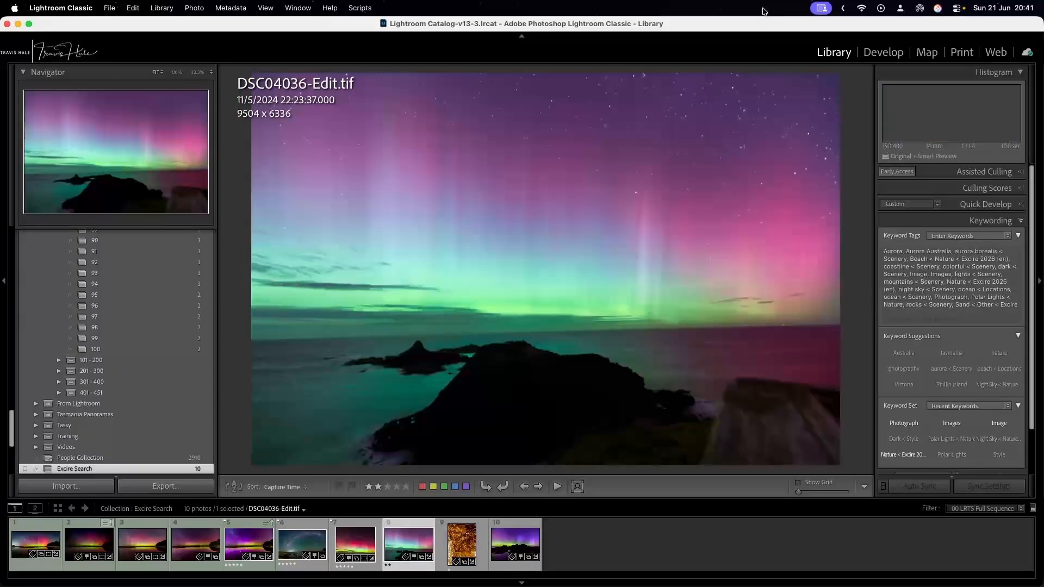
pyautogui.press('Left')
pyautogui.press('Left')
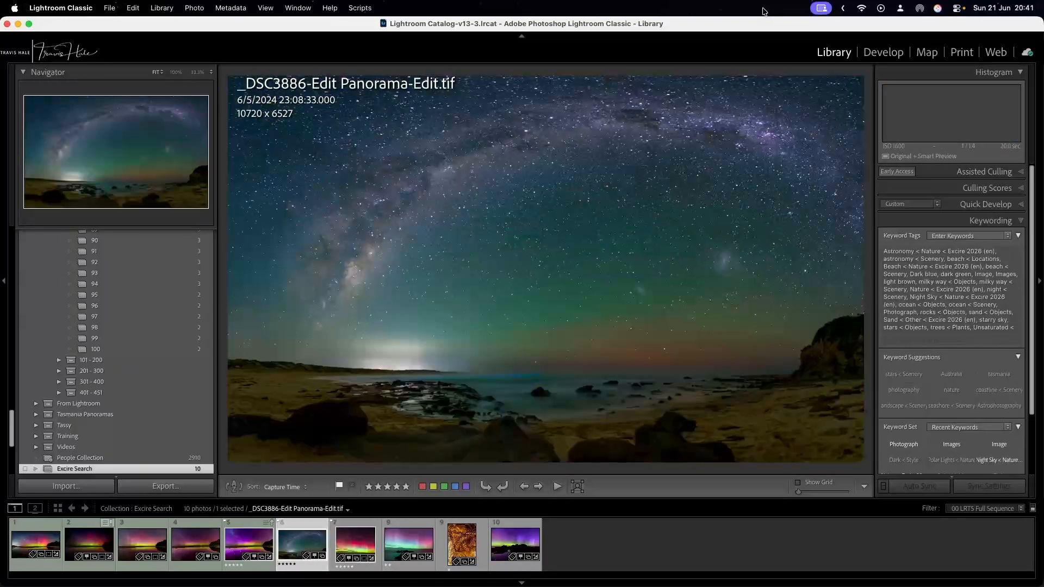
pyautogui.press('Left')
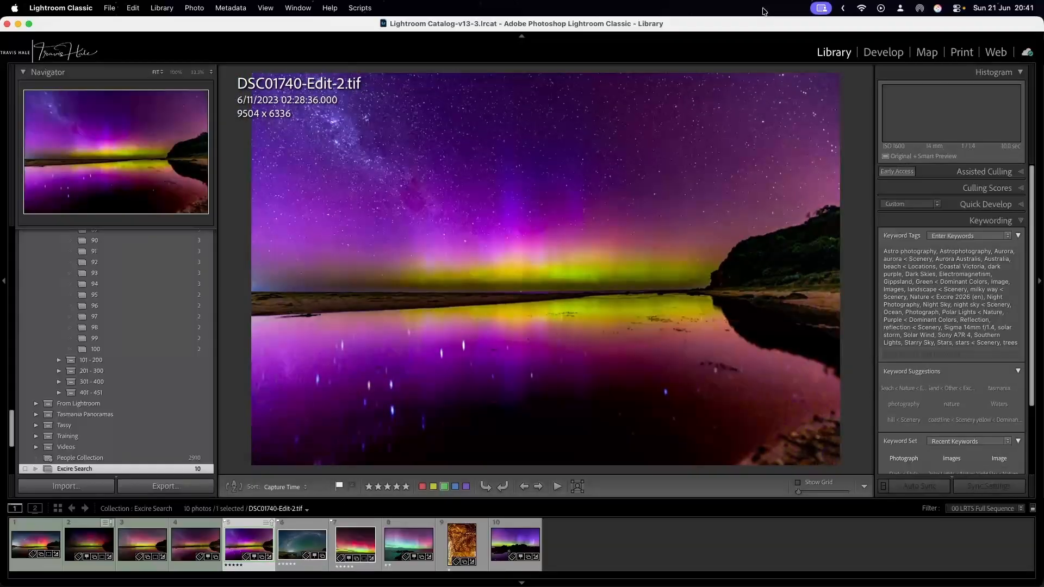
# Step back through the aesthetic results to the first photo, DSC01383-Pano-Edit.tif, and return to the purple aurora reflection photo DSC01740-Edit-2.tif.
pyautogui.press('Left')
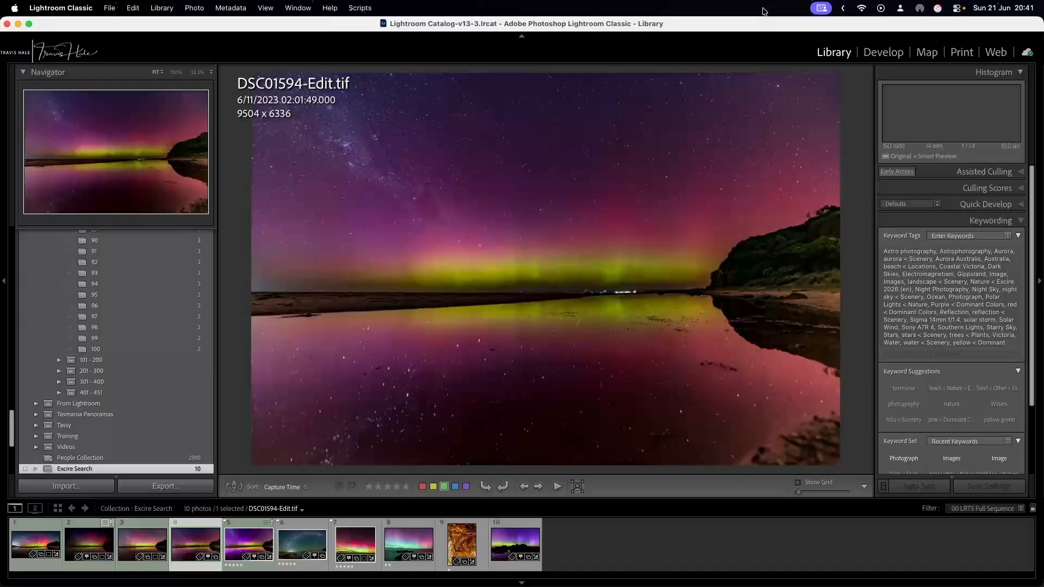
pyautogui.press('Left')
pyautogui.press('Left')
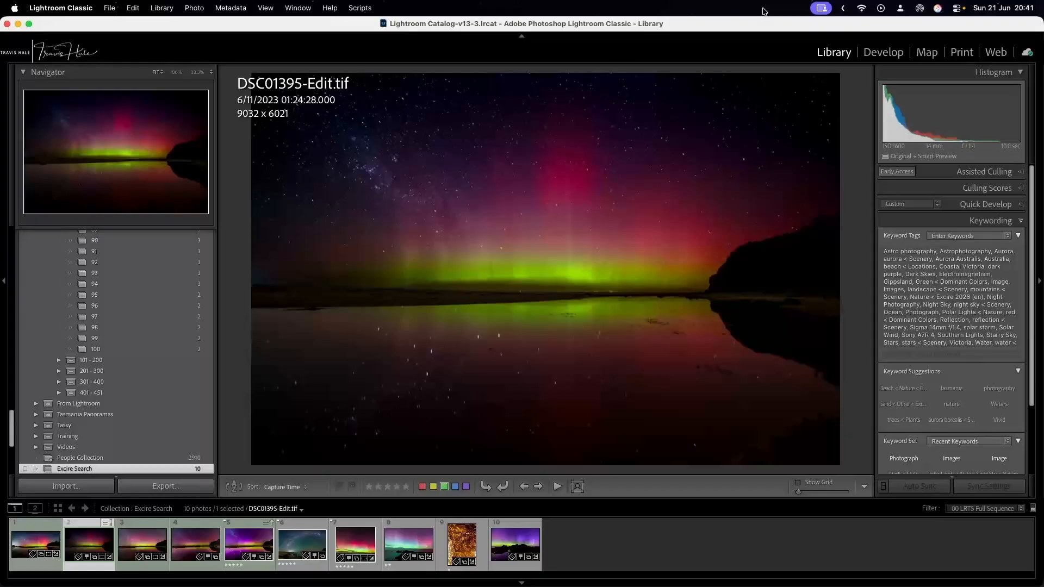
pyautogui.press('Left')
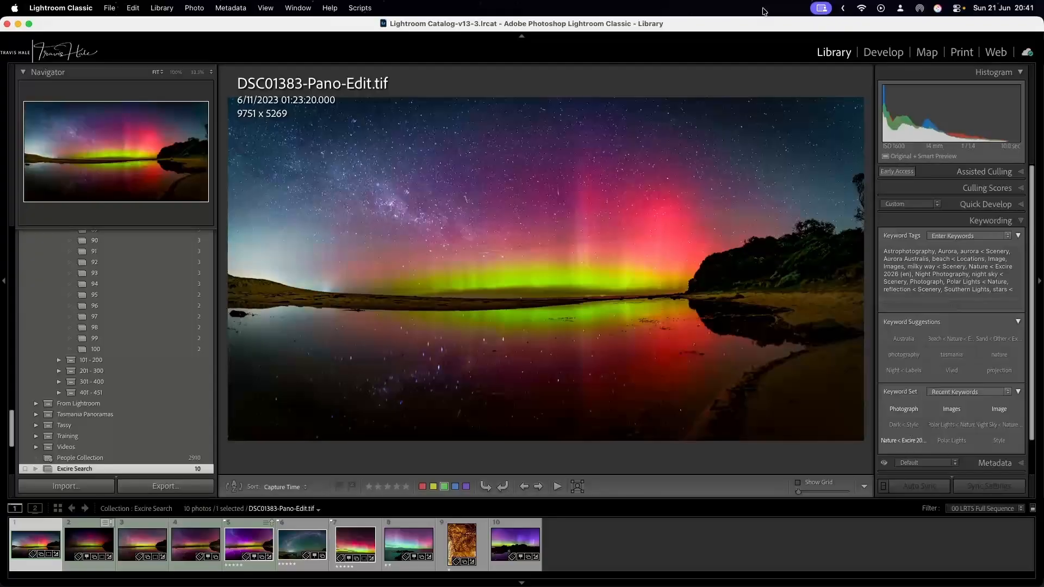
pyautogui.press('Right')
pyautogui.press('Right')
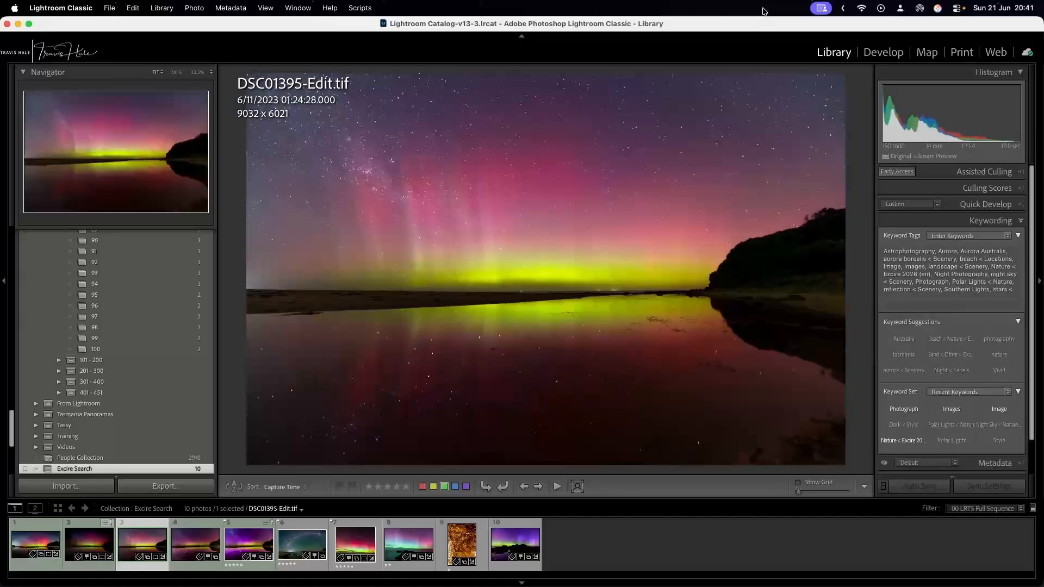
pyautogui.press('Right')
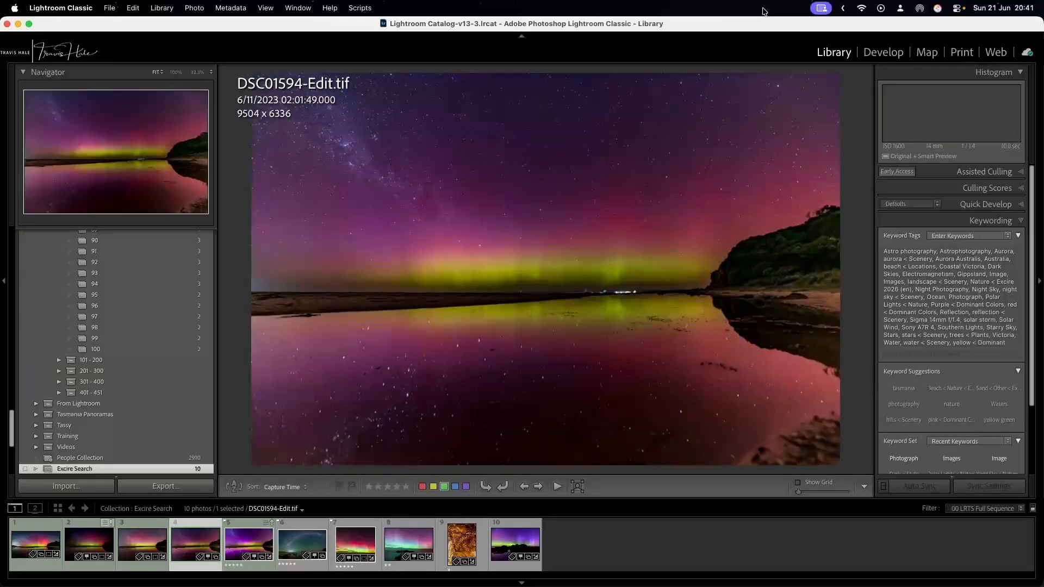
pyautogui.press('Right')
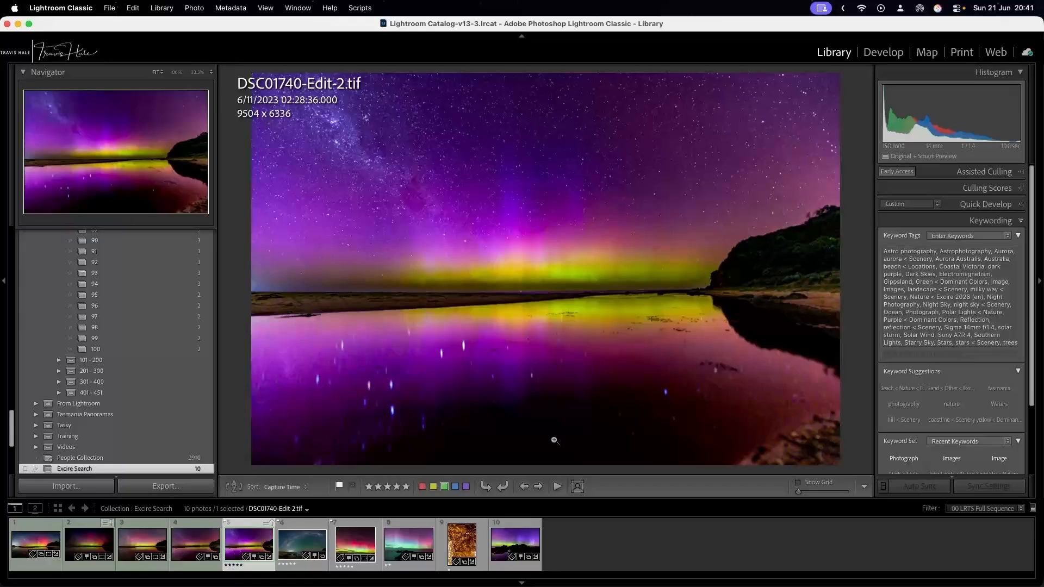
# Search the whole catalog by photo content using DSC01740-Edit-2.tif as the example, with at most 100 results displayed.
pyautogui.rightClick(244, 533)
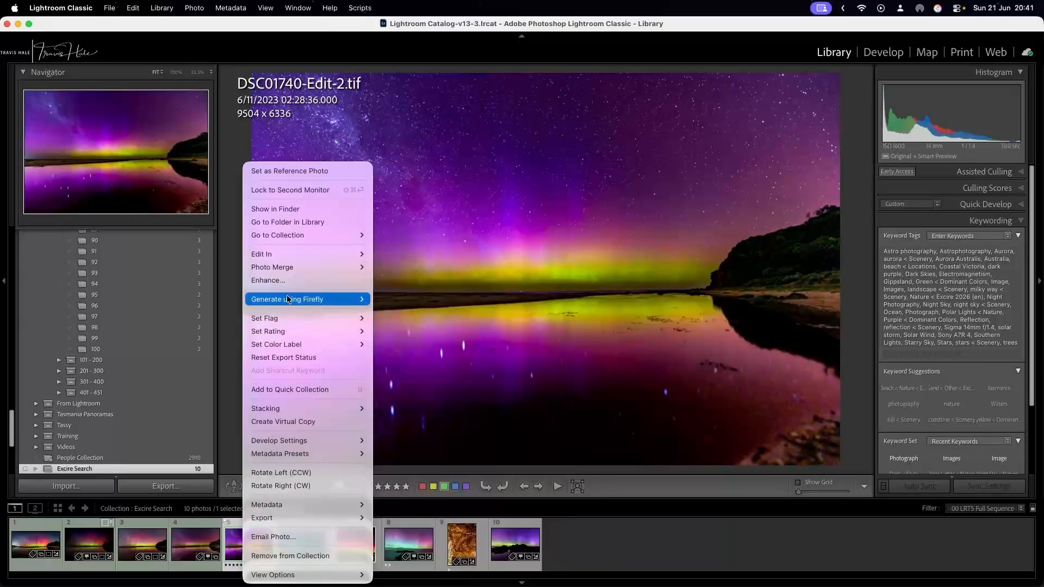
pyautogui.click(166, 10)
pyautogui.click(164, 8)
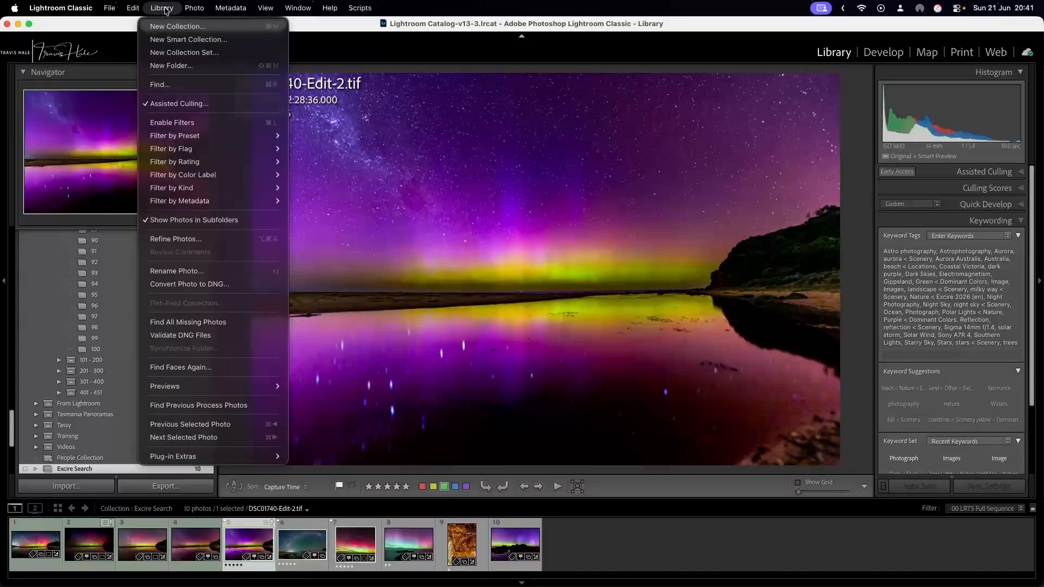
pyautogui.moveTo(233, 458)
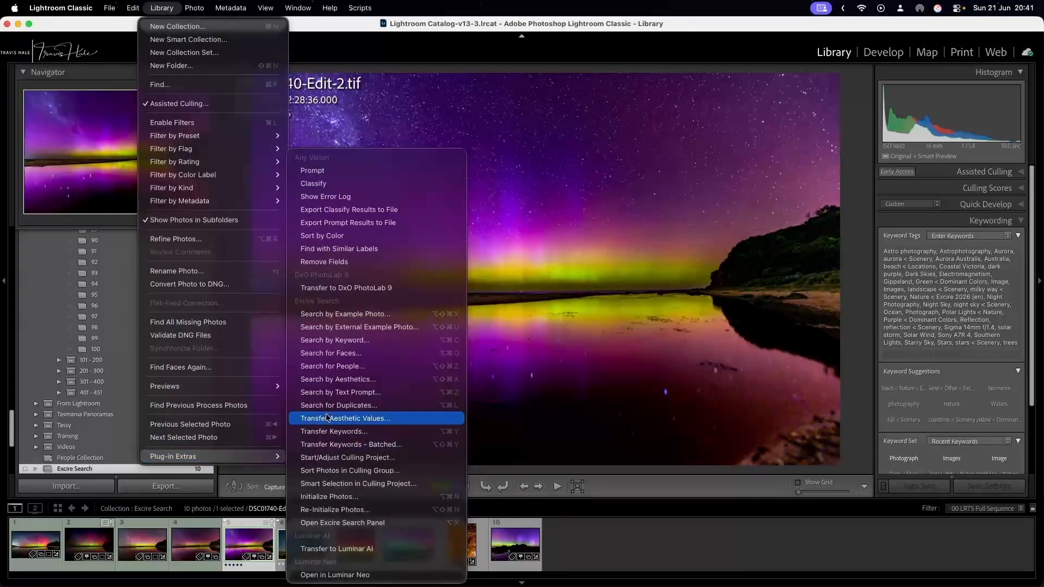
pyautogui.click(386, 314)
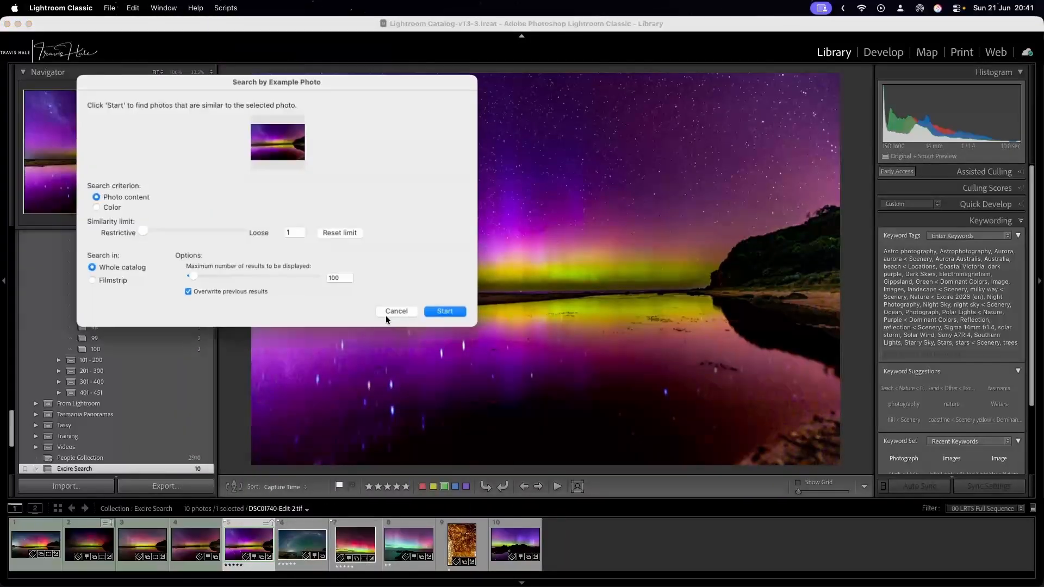
pyautogui.click(461, 312)
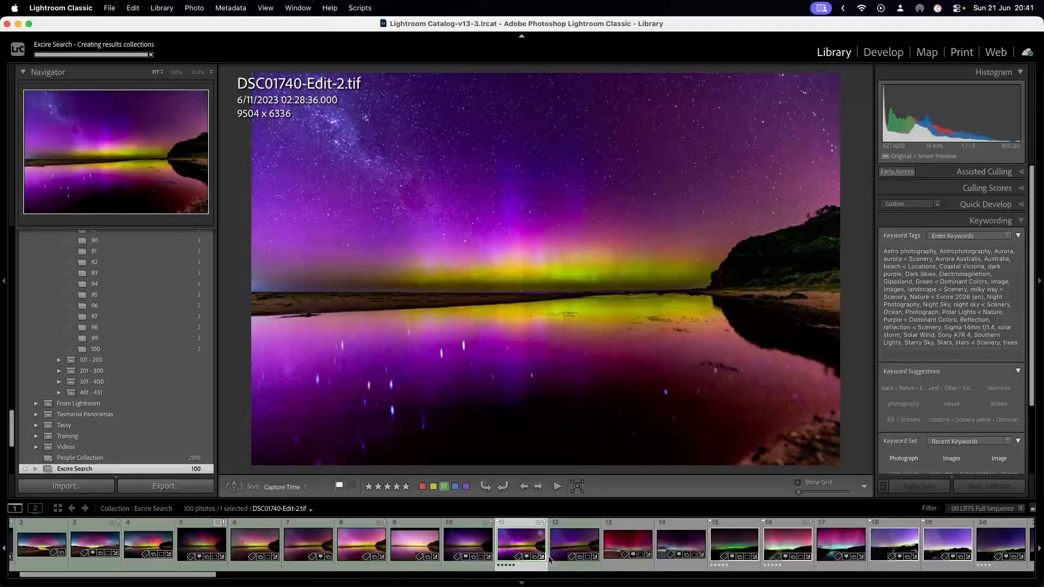
# Browse the similar aurora photos from the red sky photo DSC04141.ARW through to the magenta and teal reflection photo DSC04454.ARW.
pyautogui.click(625, 548)
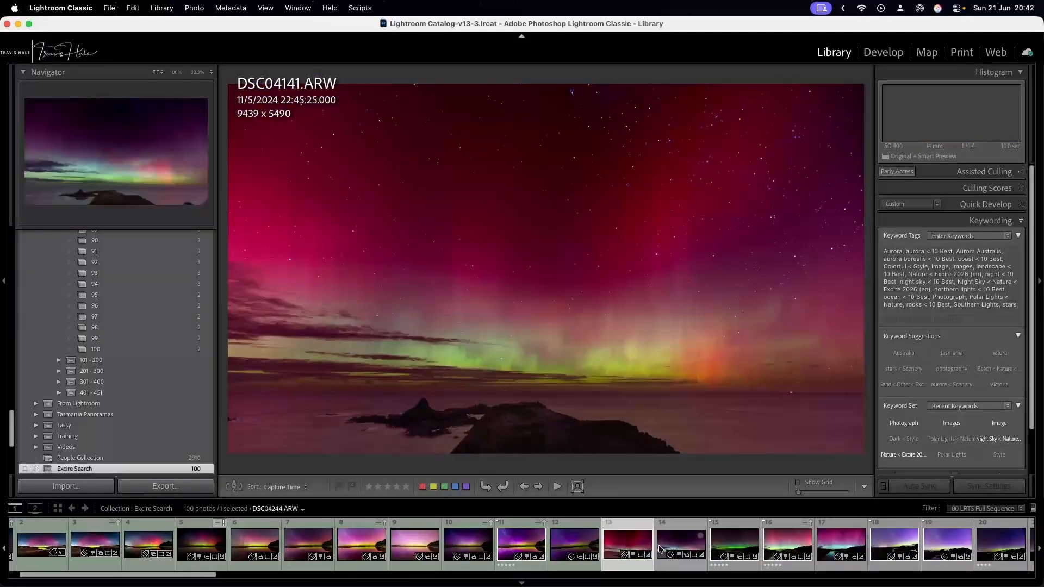
pyautogui.click(677, 549)
pyautogui.click(728, 549)
pyautogui.click(779, 549)
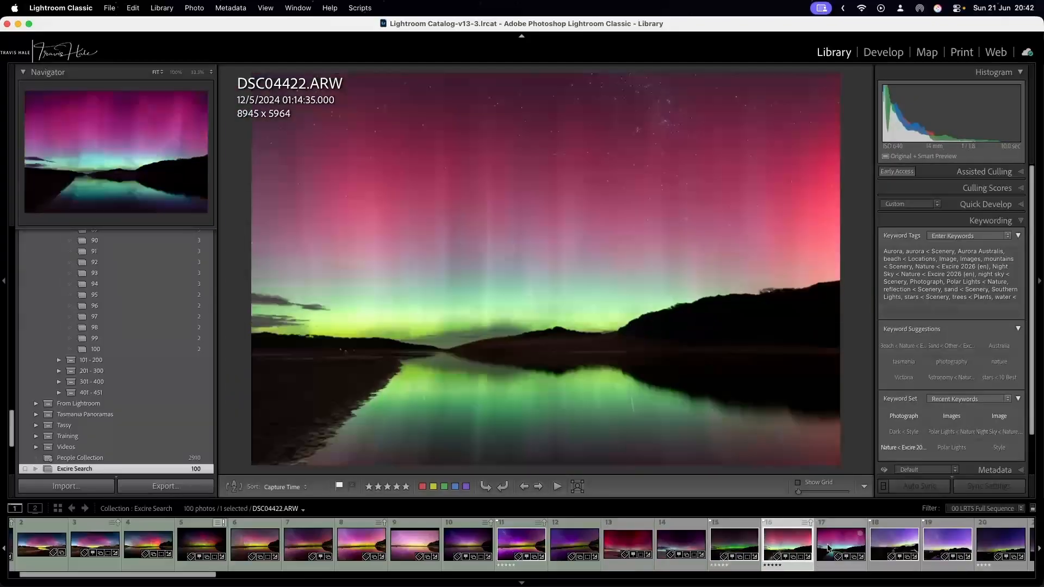
pyautogui.click(849, 548)
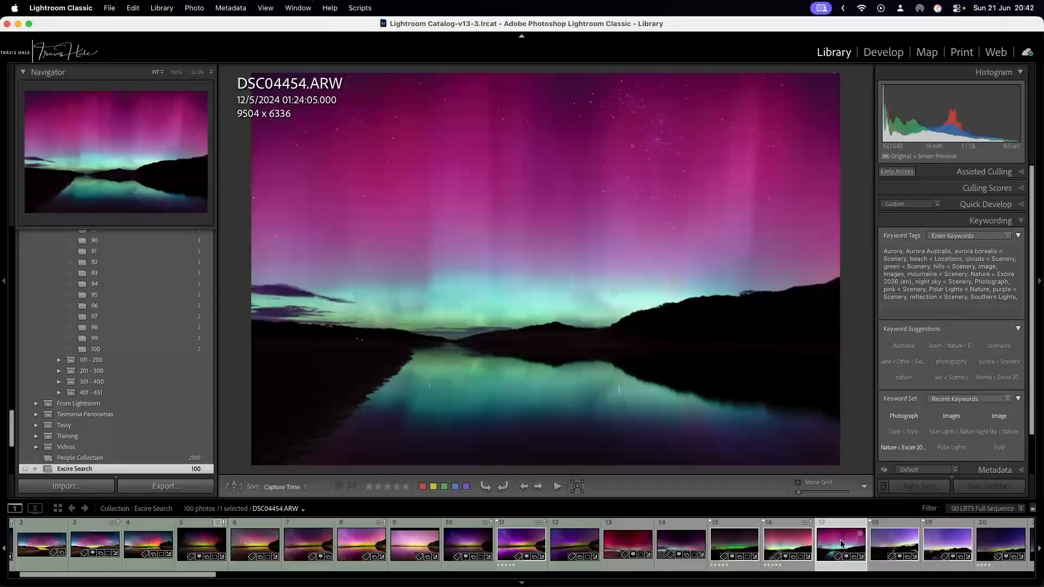
# Open the Excire Search Panel and check its people search for the aurora photo DSC04454.ARW.
pyautogui.click(162, 9)
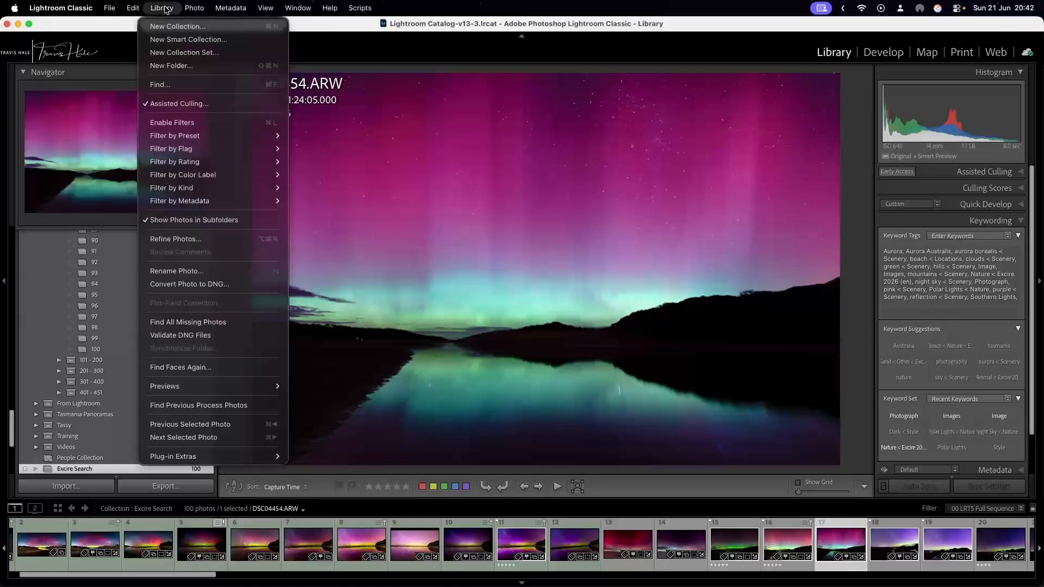
pyautogui.moveTo(241, 457)
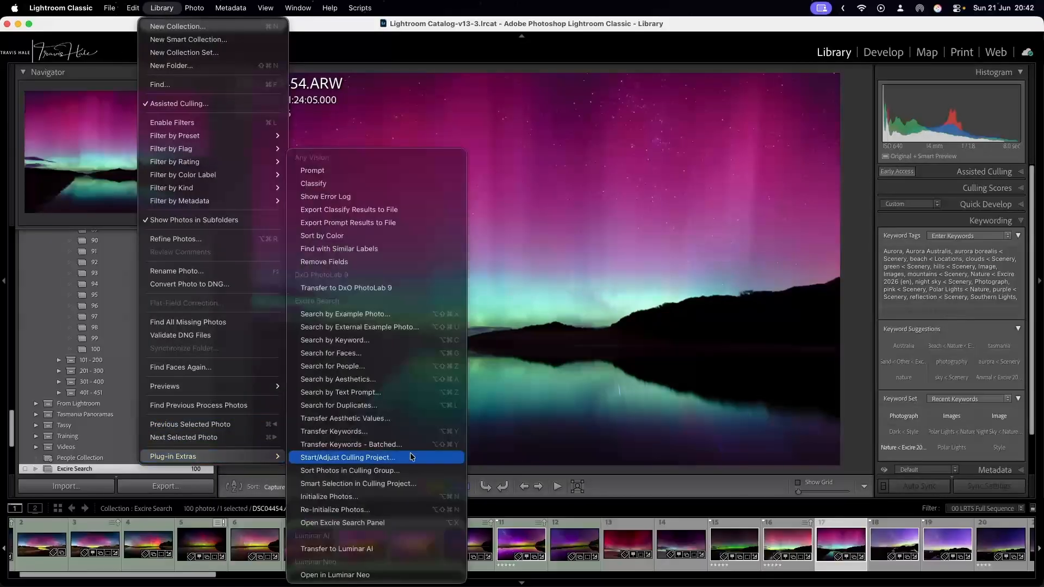
pyautogui.click(380, 519)
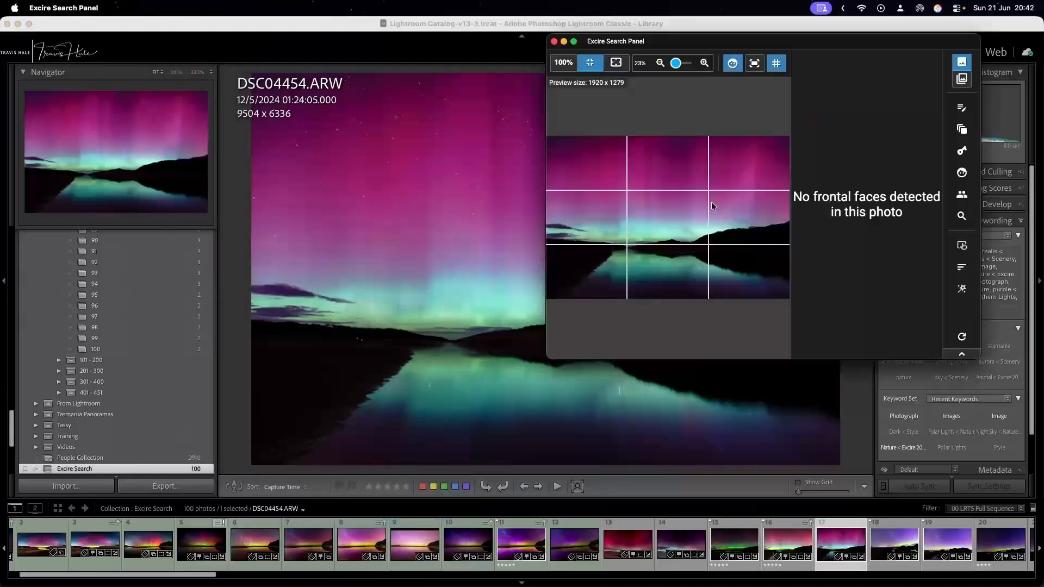
pyautogui.click(962, 194)
pyautogui.click(517, 231)
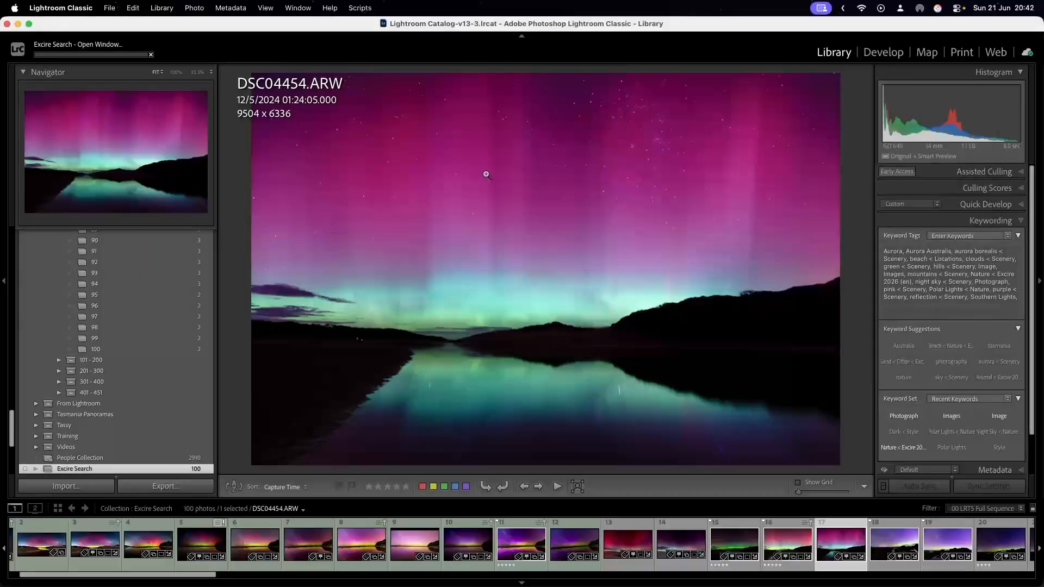
# Review the similar-photo results from the example DSC01740-Edit-2.tif through to the green aurora photo DSC04422.ARW.
pyautogui.moveTo(500, 585)
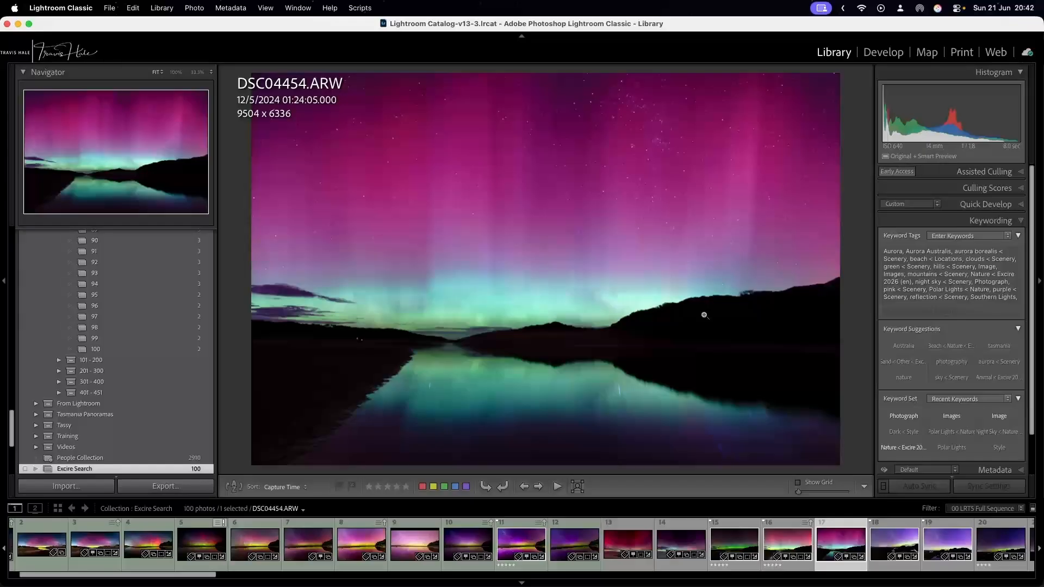
pyautogui.click(530, 545)
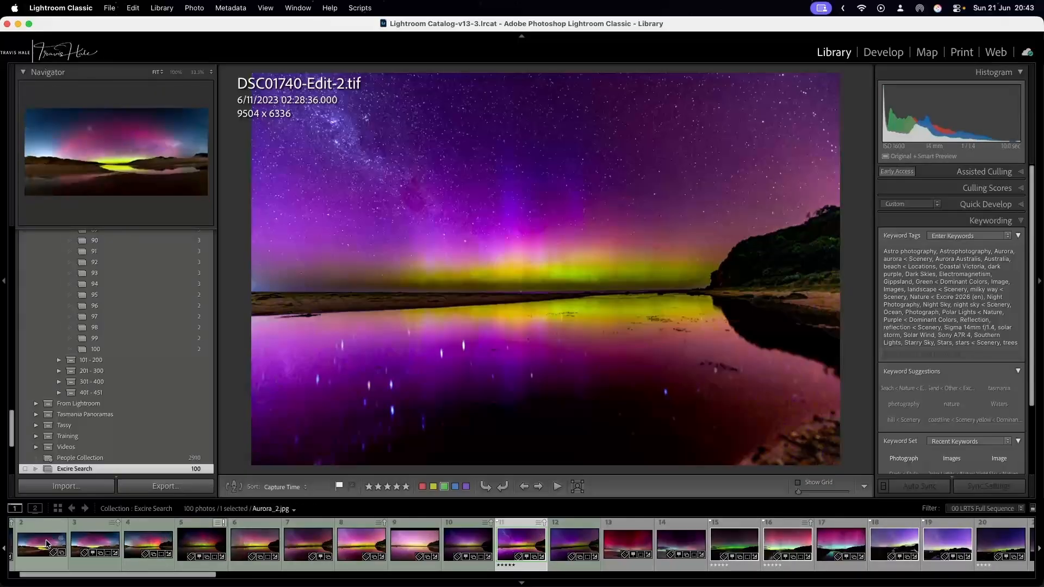
pyautogui.hscroll(1, 46, 542)
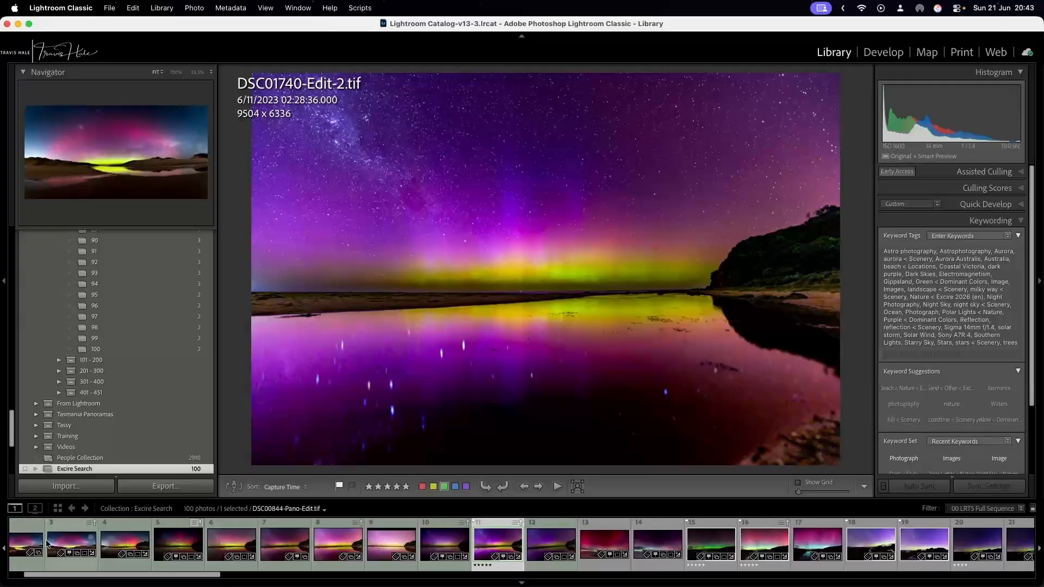
pyautogui.hscroll(-3, 47, 544)
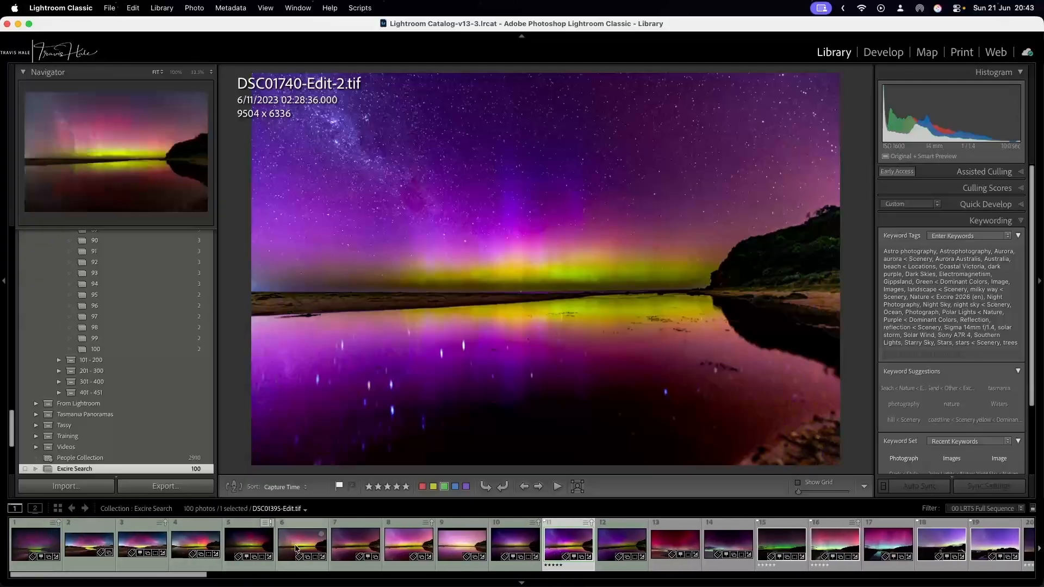
pyautogui.click(623, 547)
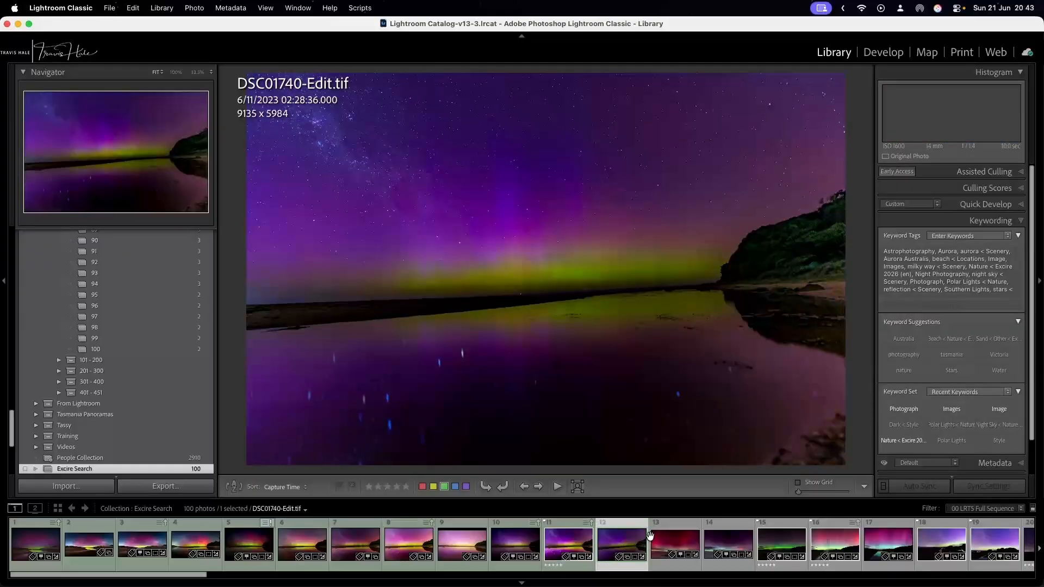
pyautogui.click(685, 548)
pyautogui.click(735, 541)
pyautogui.click(783, 544)
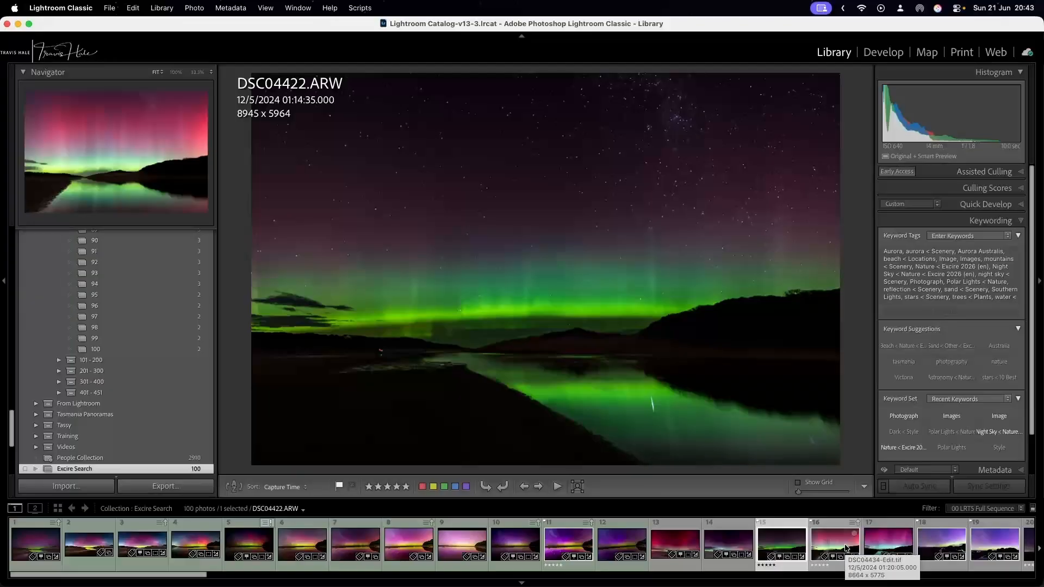
# Show all photographs in the catalog and enlarge the aurora trestle bridge photo DSC04385-Edit.tif.
pyautogui.scroll(-5, 146, 324)
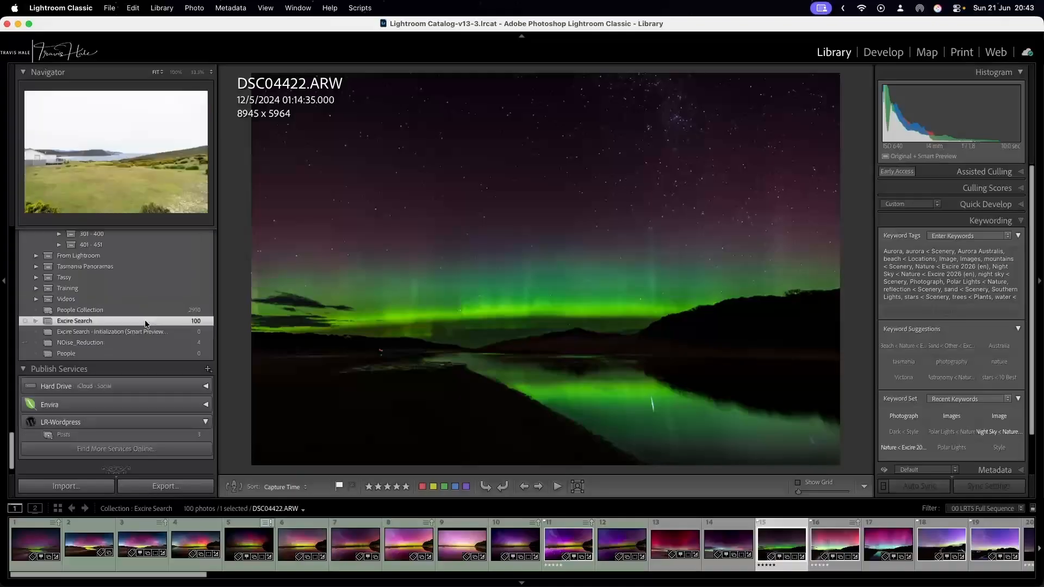
pyautogui.scroll(10, 146, 324)
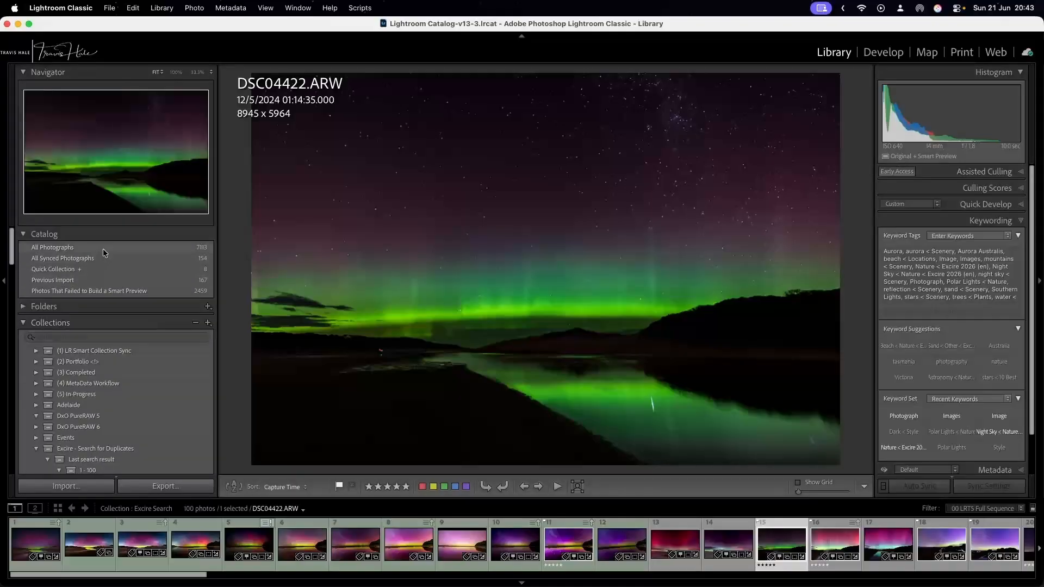
pyautogui.click(104, 249)
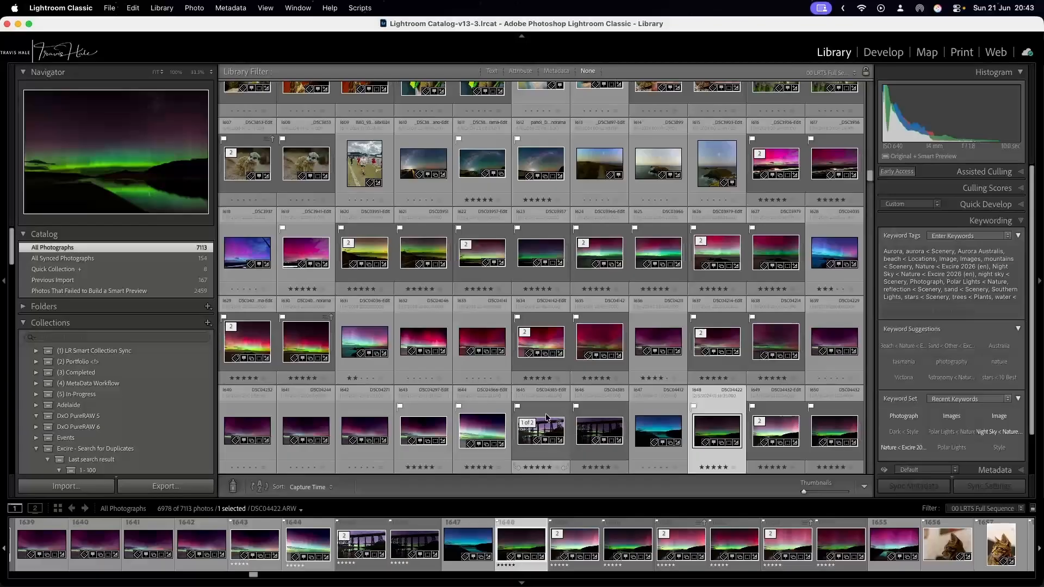
pyautogui.doubleClick(546, 417)
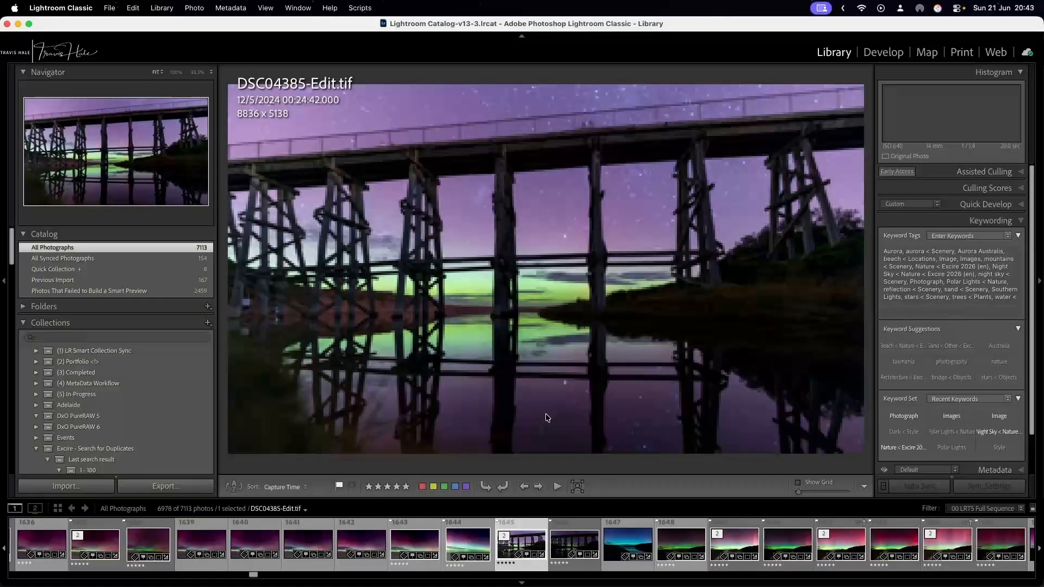
# Search the whole catalog with the text prompt "bridges", displaying at most 100 results.
pyautogui.click(159, 6)
pyautogui.moveTo(201, 461)
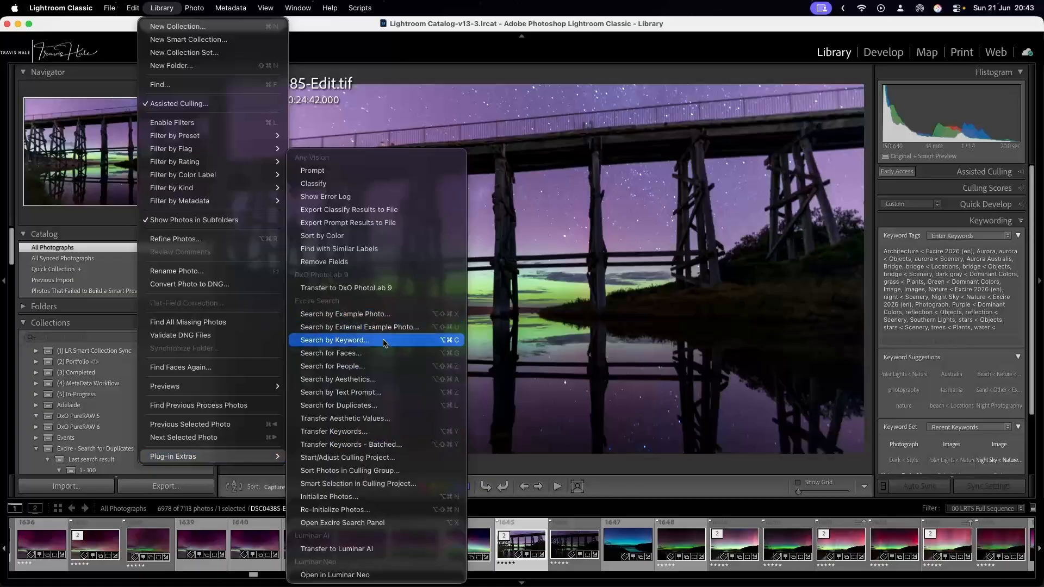
pyautogui.click(381, 392)
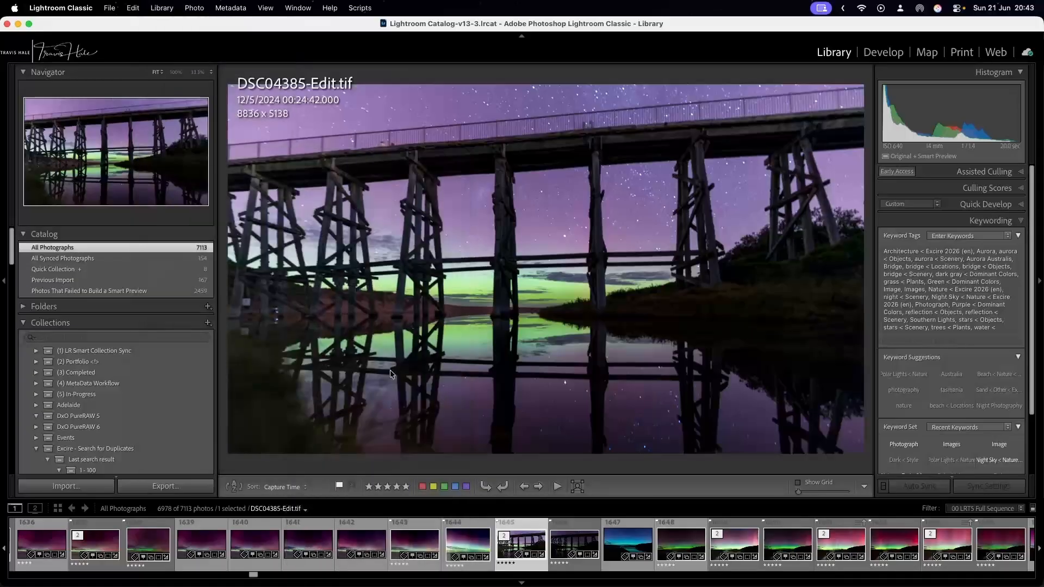
pyautogui.write('bridges')
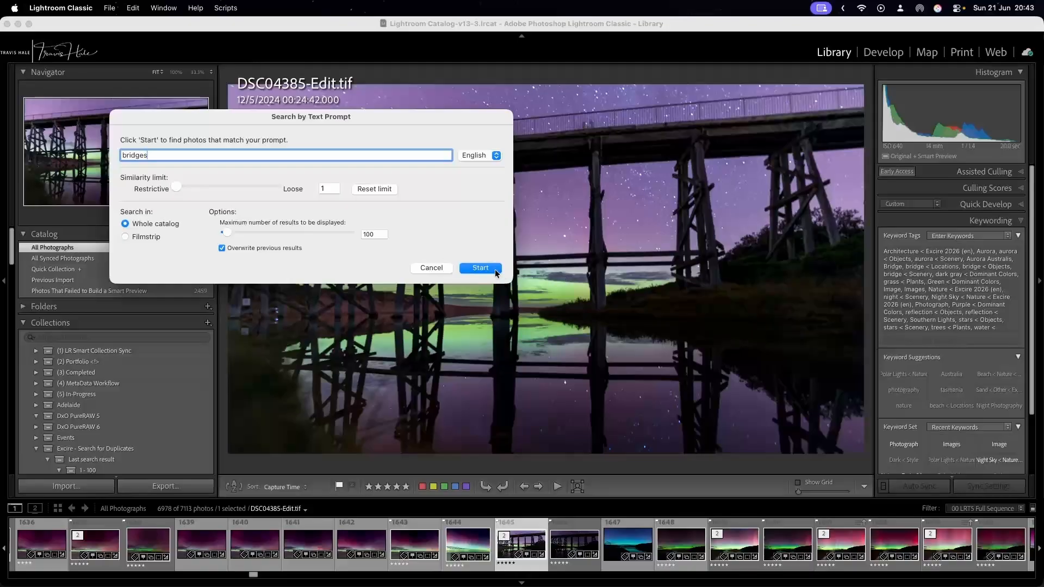
pyautogui.click(480, 268)
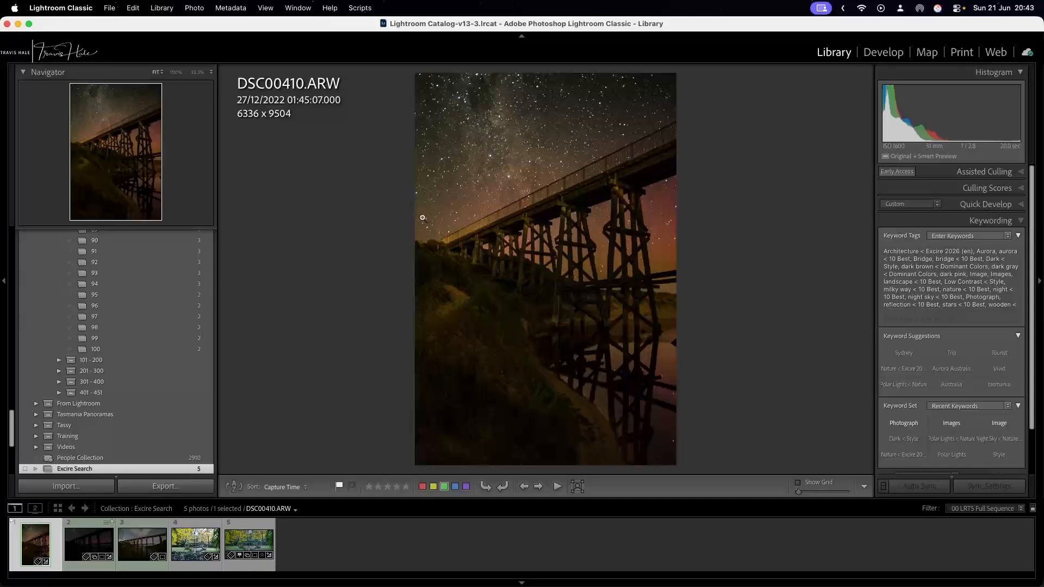
# View the bridge results, from the garden footbridge untitled-1092.ARW to the starry trestle bridge DSC00410.ARW.
pyautogui.click(197, 541)
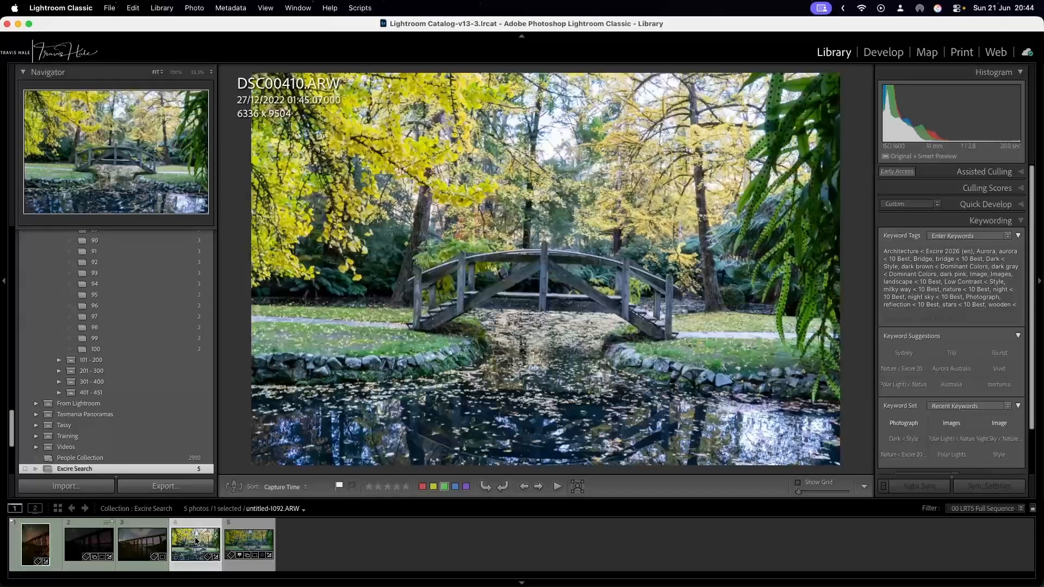
pyautogui.click(243, 532)
pyautogui.click(90, 541)
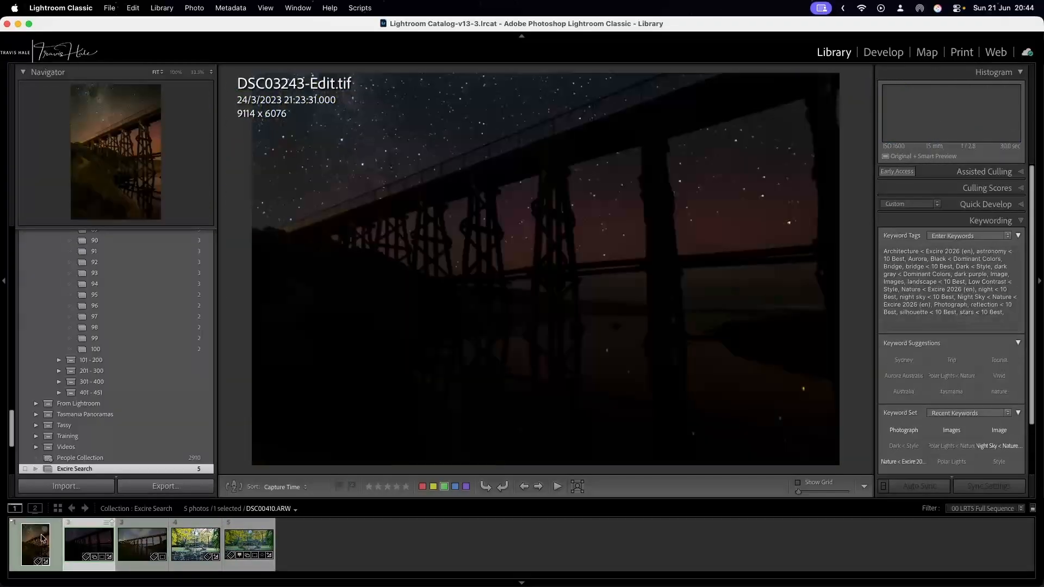
pyautogui.click(42, 538)
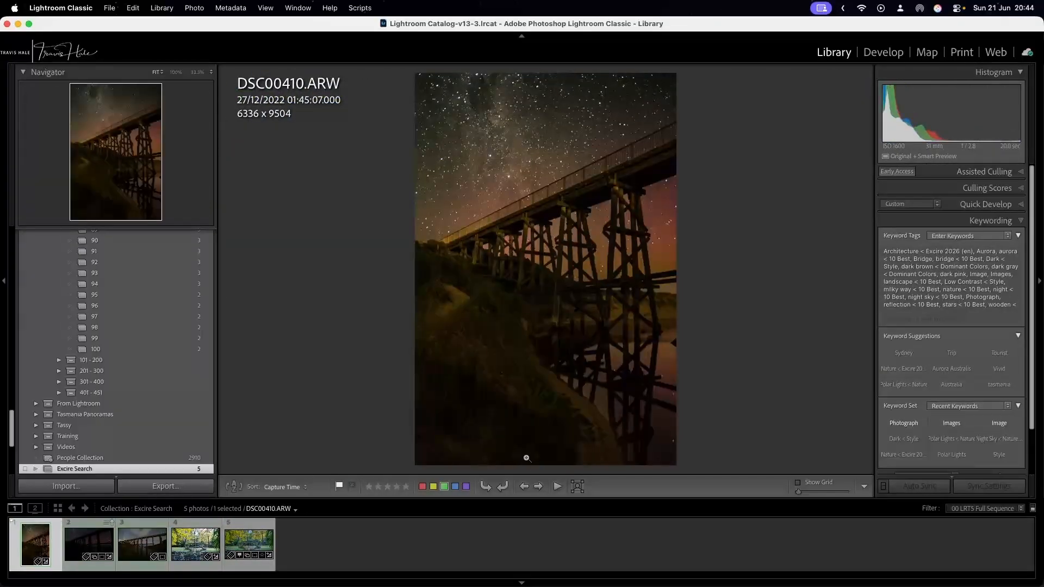